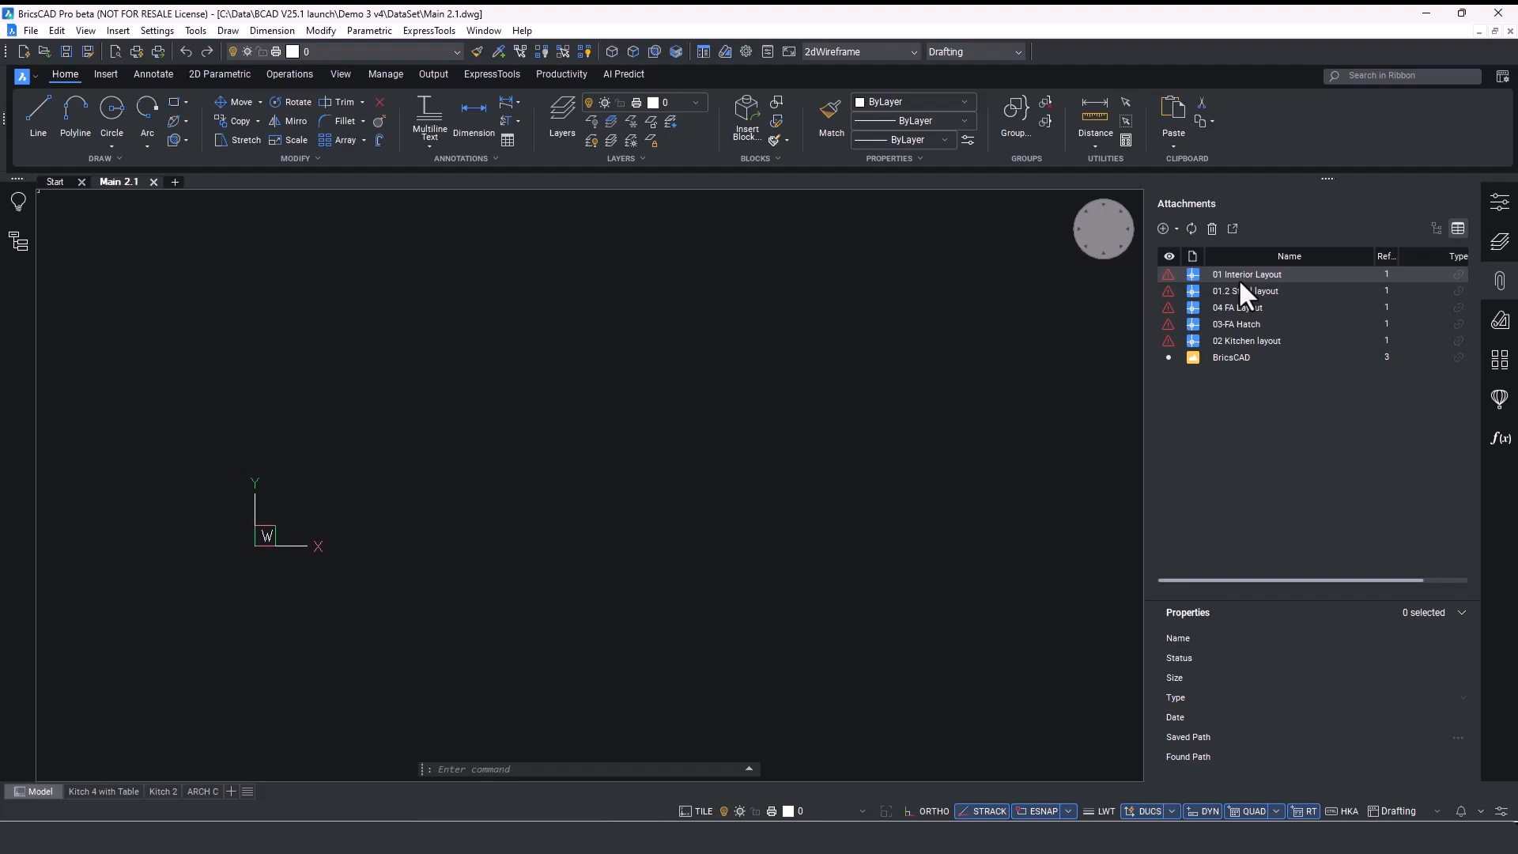
Run an extended search for the missing attachments 01 Interior Layout and 01.2 Steel layout.
{"action": "left_click", "coordinate": [1239, 279]}
{"action": "left_click", "coordinate": [1236, 289], "text": "ctrl"}
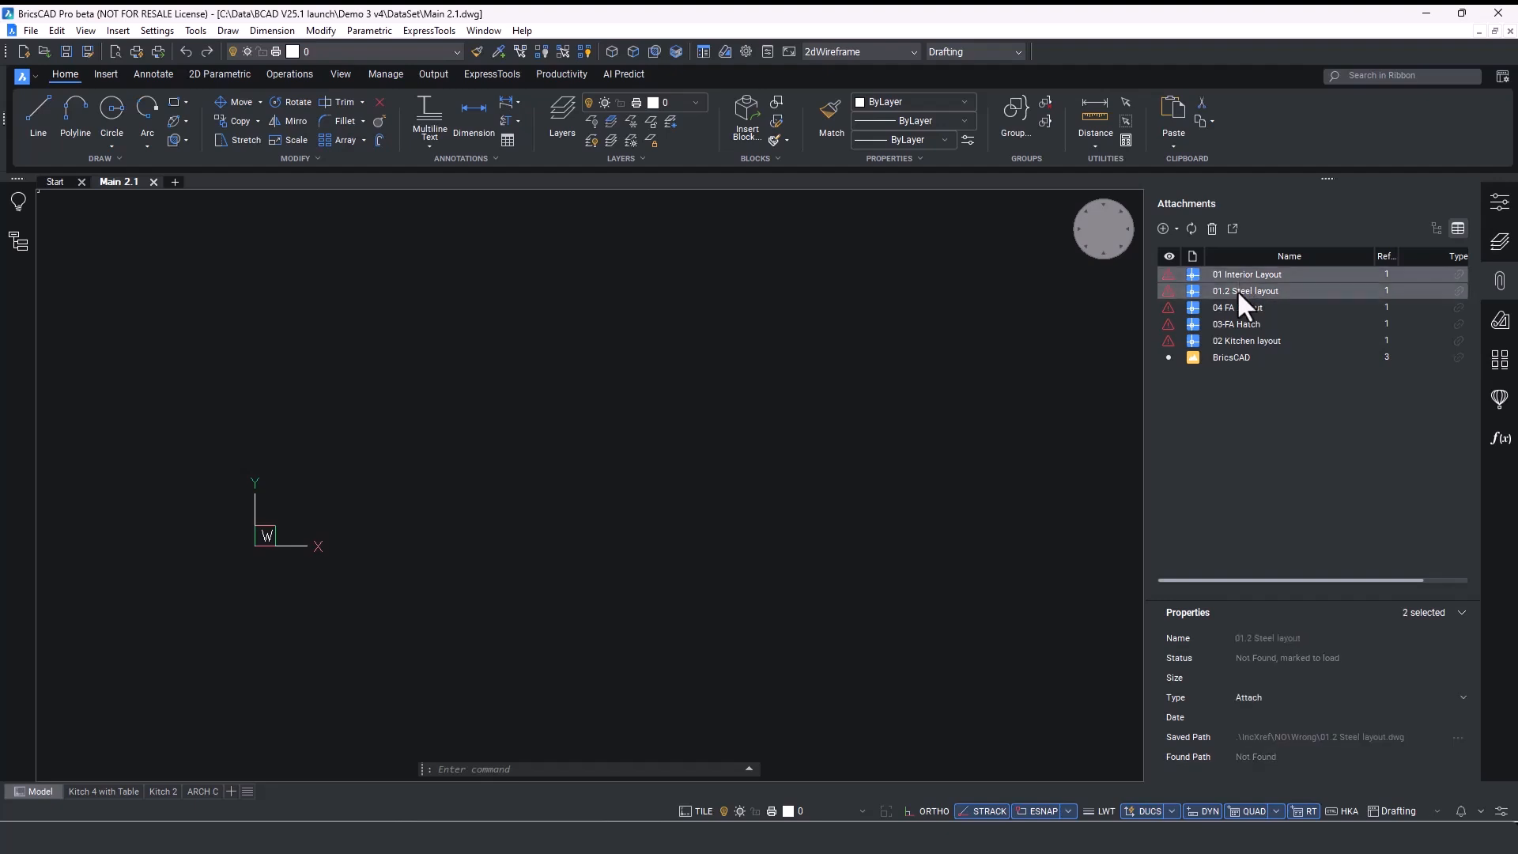
{"action": "right_click", "coordinate": [1237, 289]}
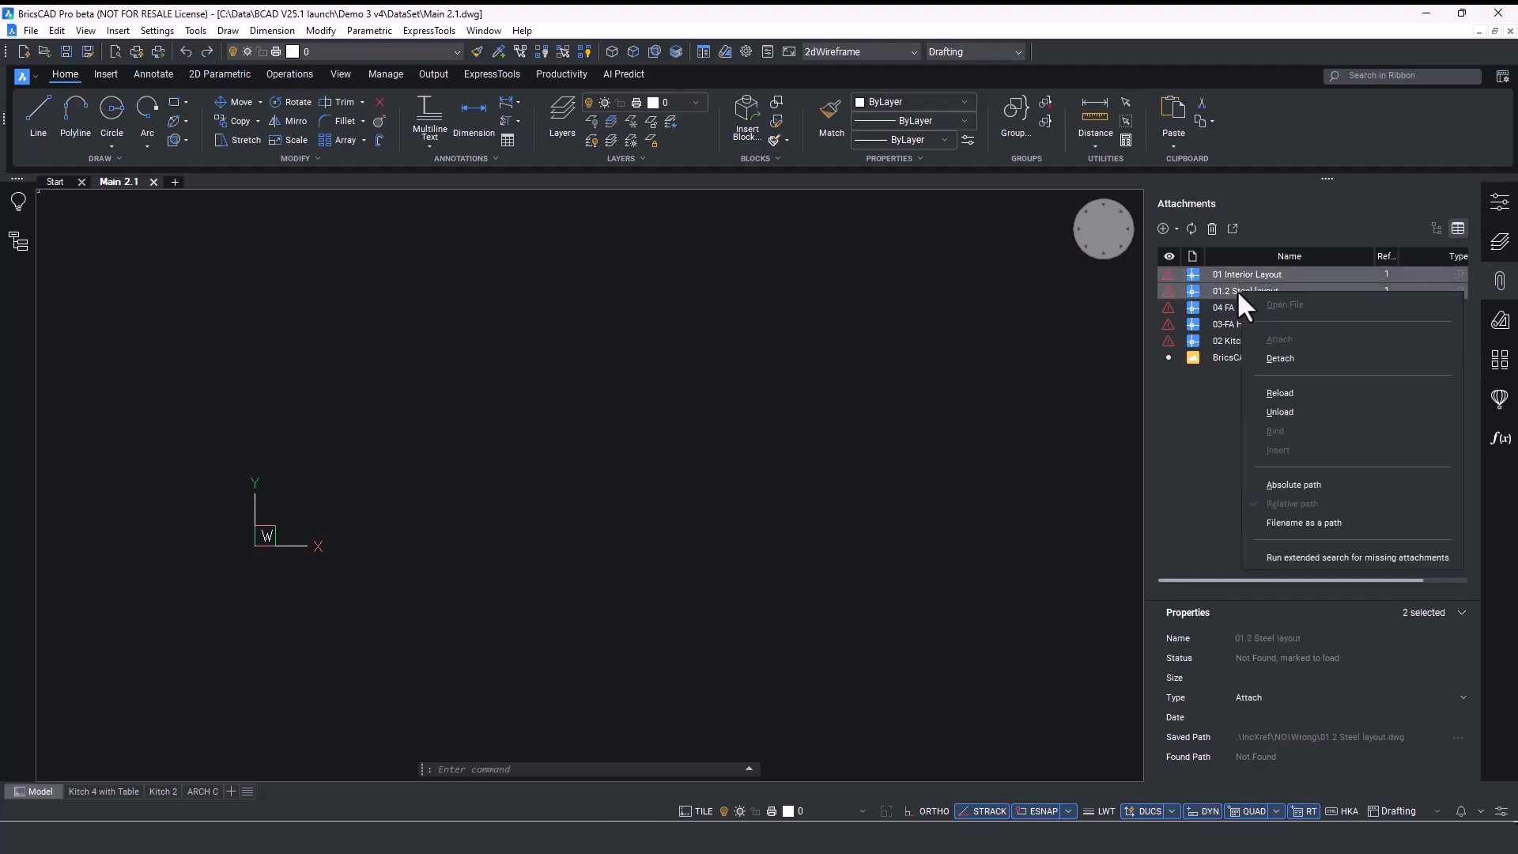
{"action": "left_click", "coordinate": [1327, 556]}
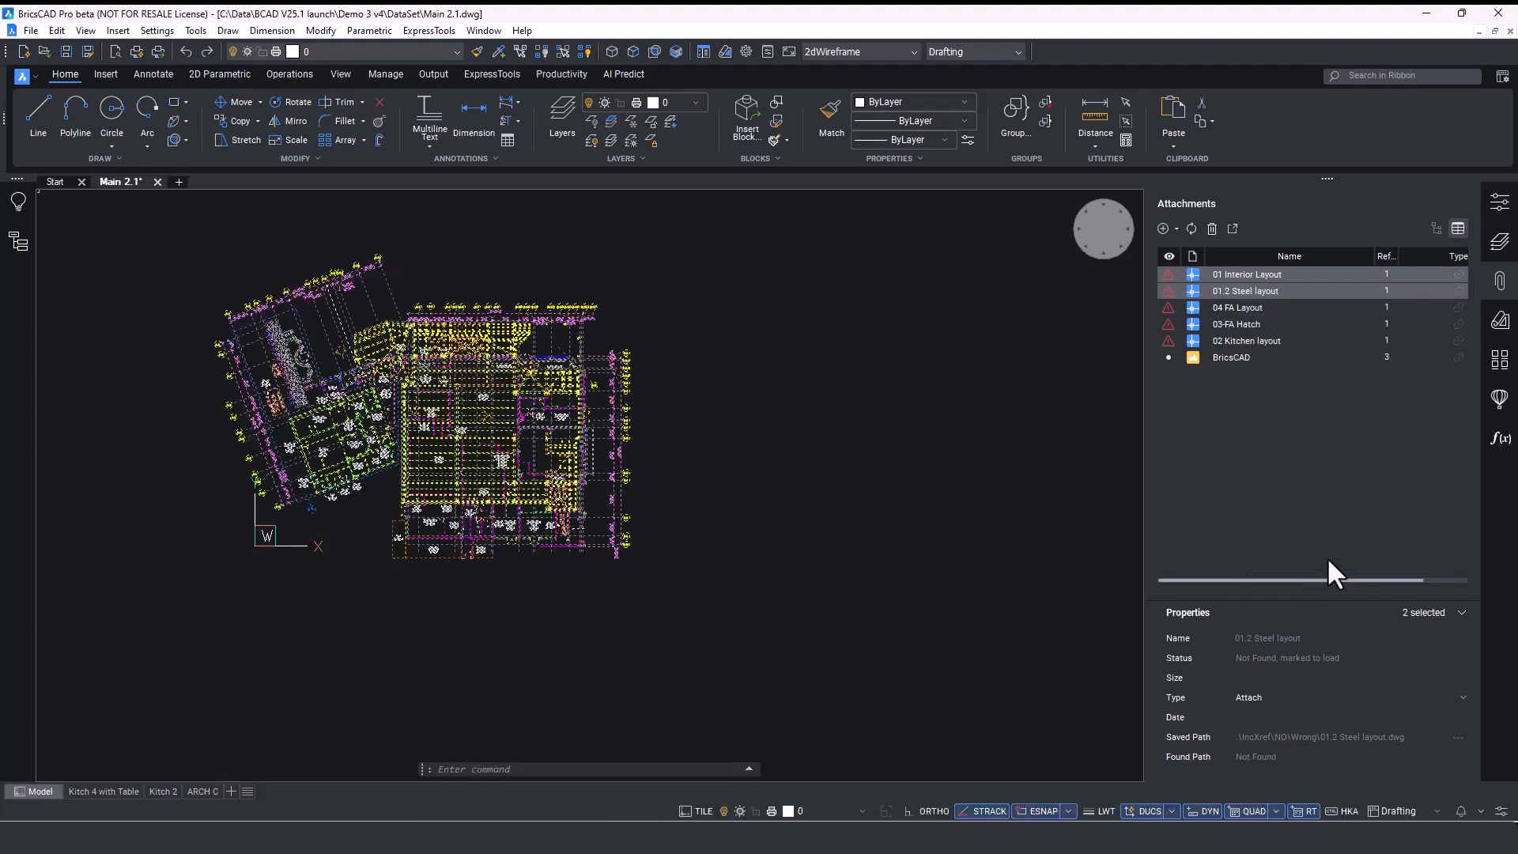
Repath the 04 FA Layout attachment to 04 FA Layout.dwg in the Xrefs folder and use the same path for the other missing attachments.
{"action": "left_click", "coordinate": [1235, 307]}
{"action": "left_click", "coordinate": [1456, 736]}
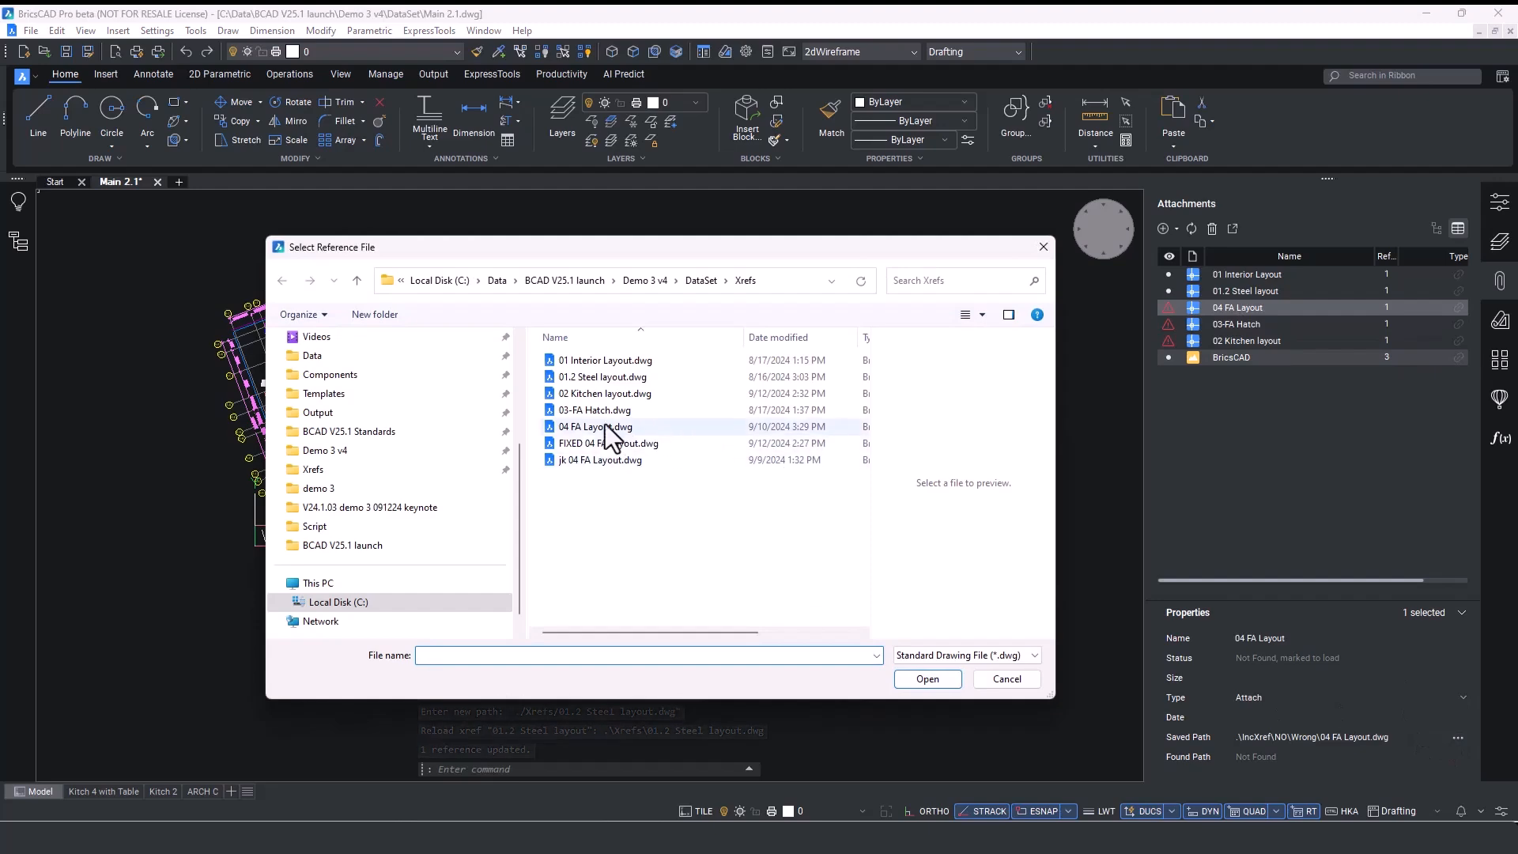
{"action": "double_click", "coordinate": [584, 424]}
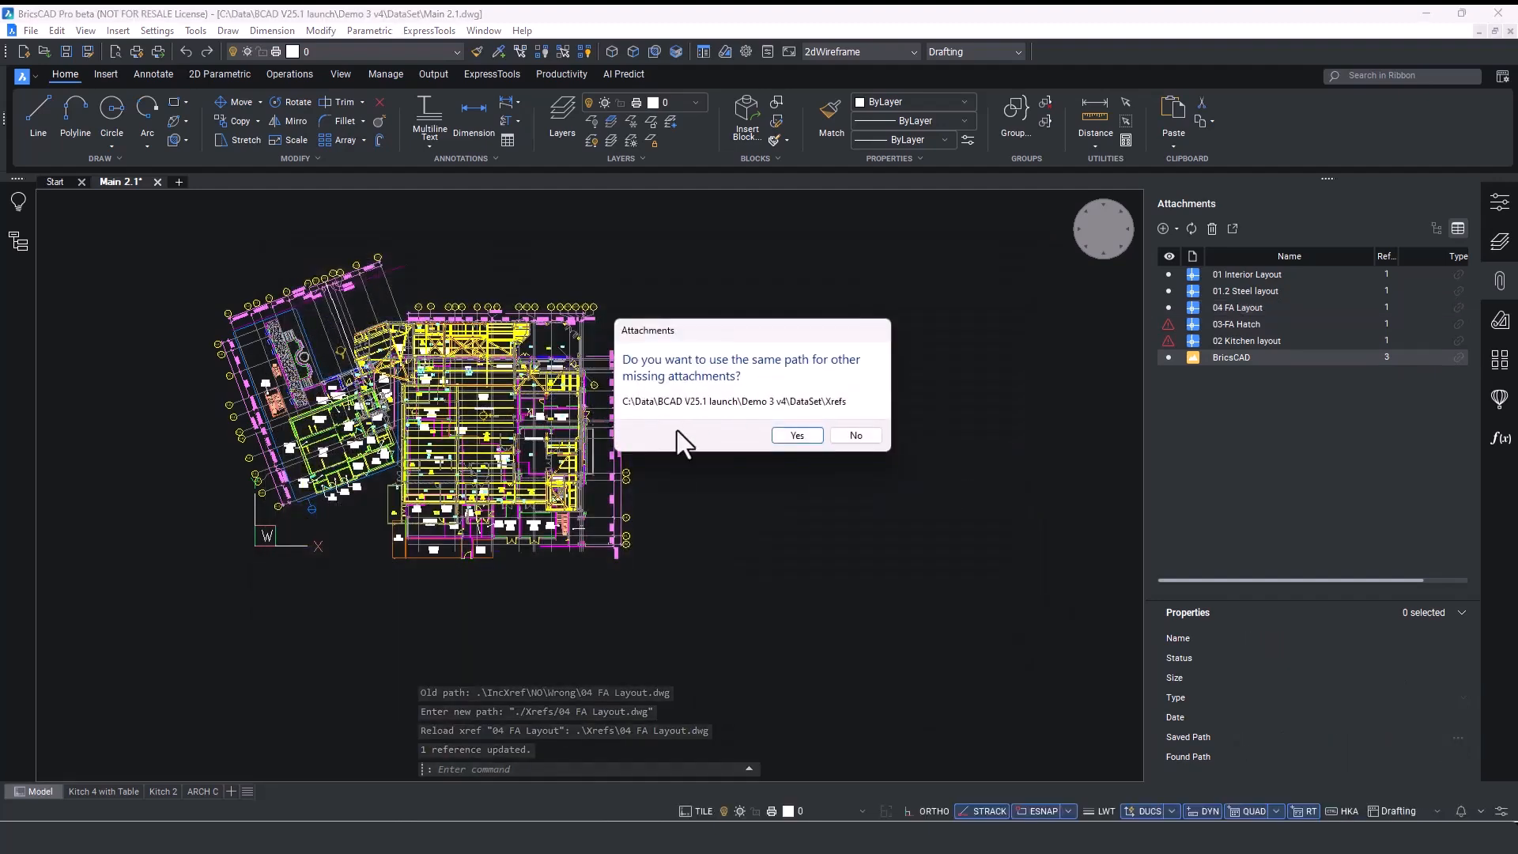
{"action": "left_click", "coordinate": [799, 435]}
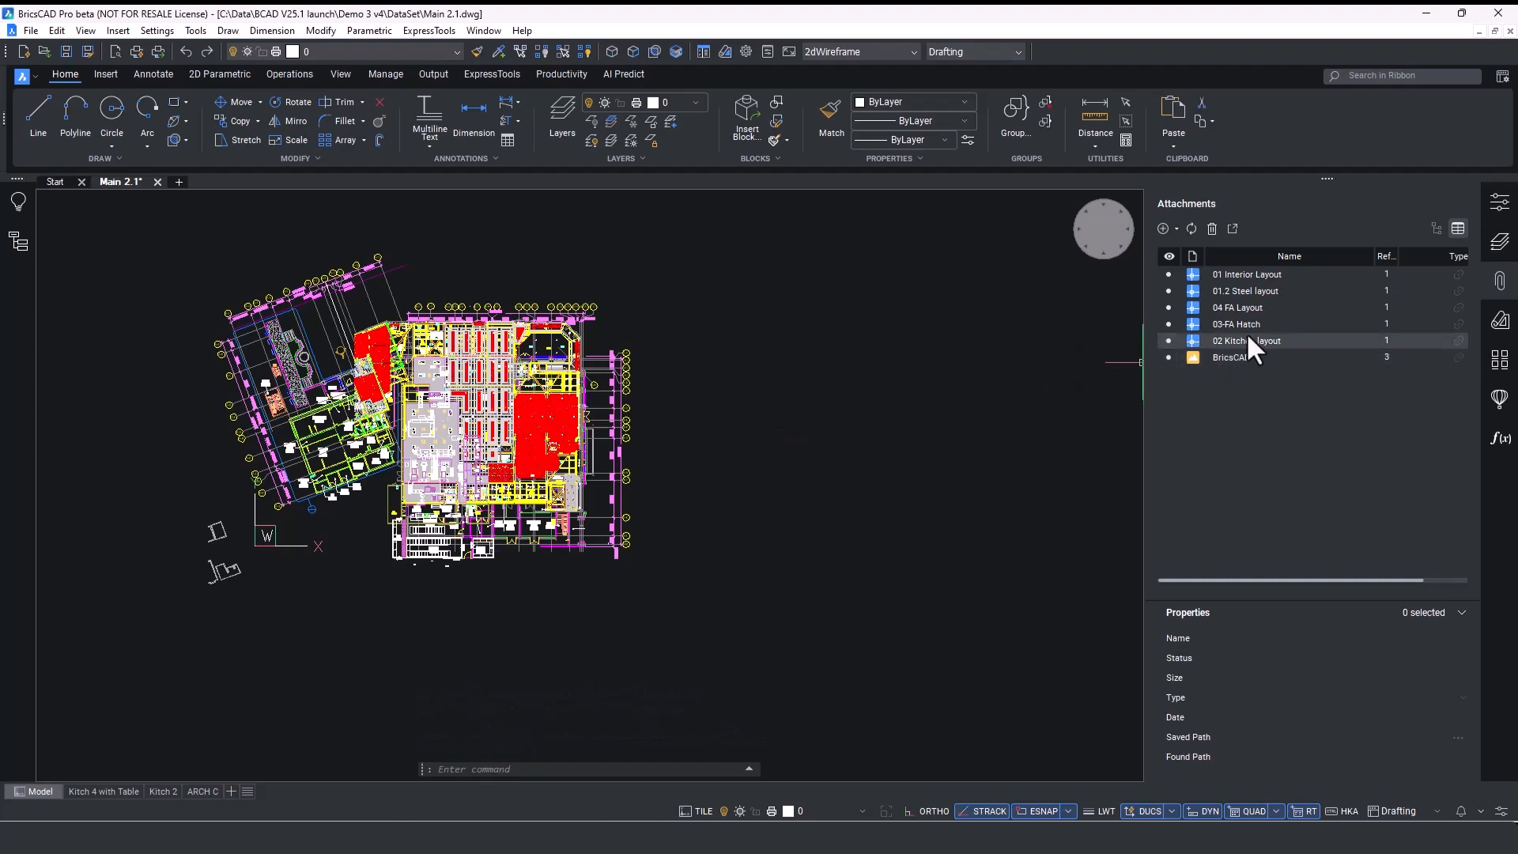
Open the 04 FA Layout drawing from the attachments list and hide the attachments list.
{"action": "right_click", "coordinate": [1255, 307]}
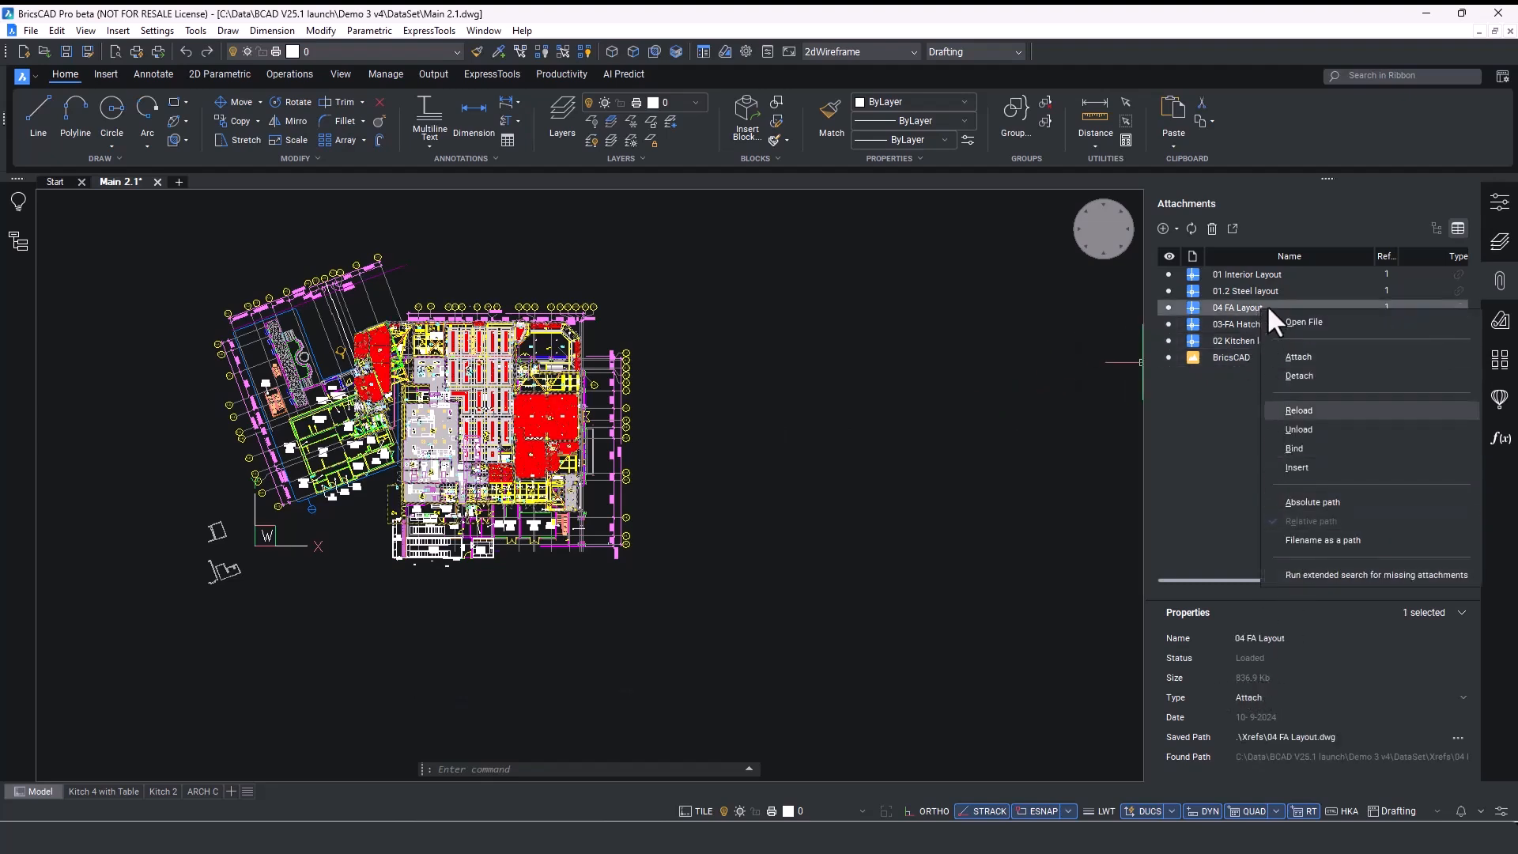
{"action": "left_click", "coordinate": [1301, 322]}
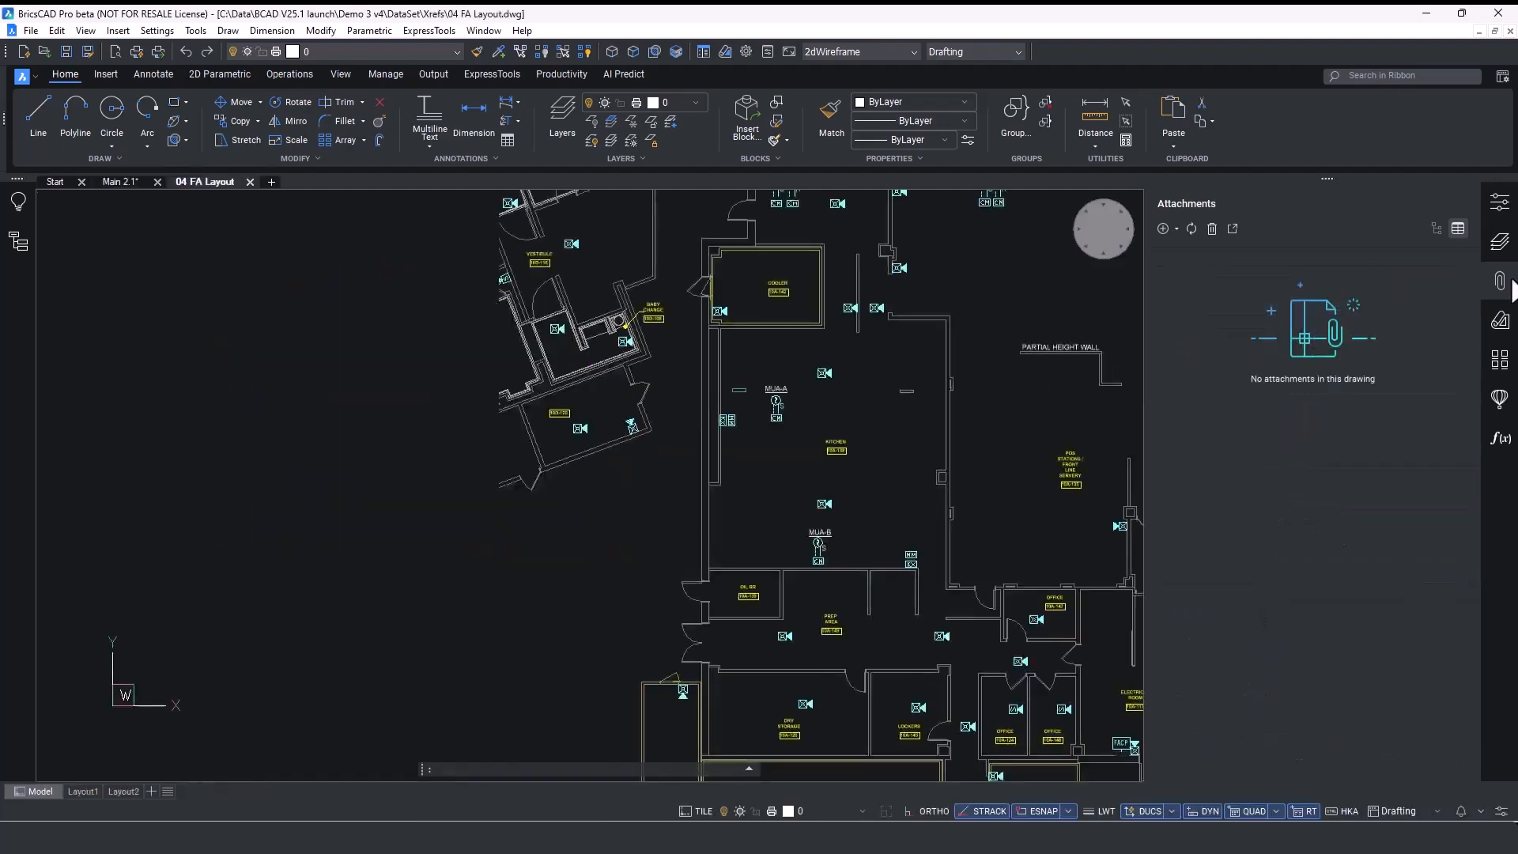
{"action": "left_click", "coordinate": [1500, 281]}
Examine the fire alarm device symbols in room 10A-134 by selecting them to compare how they are built.
{"action": "middle_click_drag", "start_coordinate": [1266, 385], "coordinate": [844, 444]}
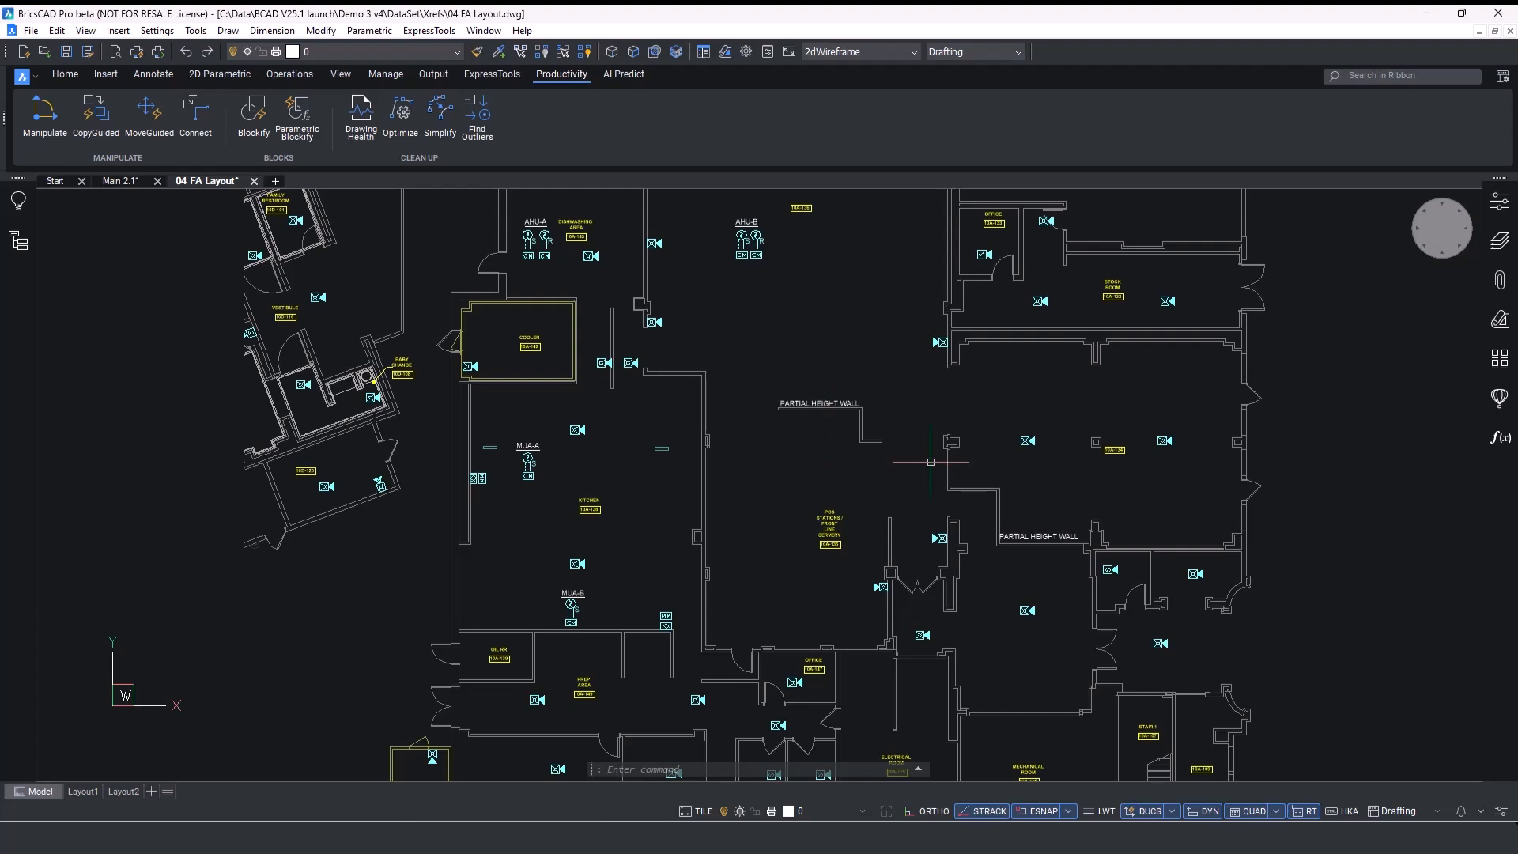
{"action": "scroll", "coordinate": [1020, 446], "scroll_direction": "up", "scroll_amount": 4}
{"action": "left_click", "coordinate": [1021, 463]}
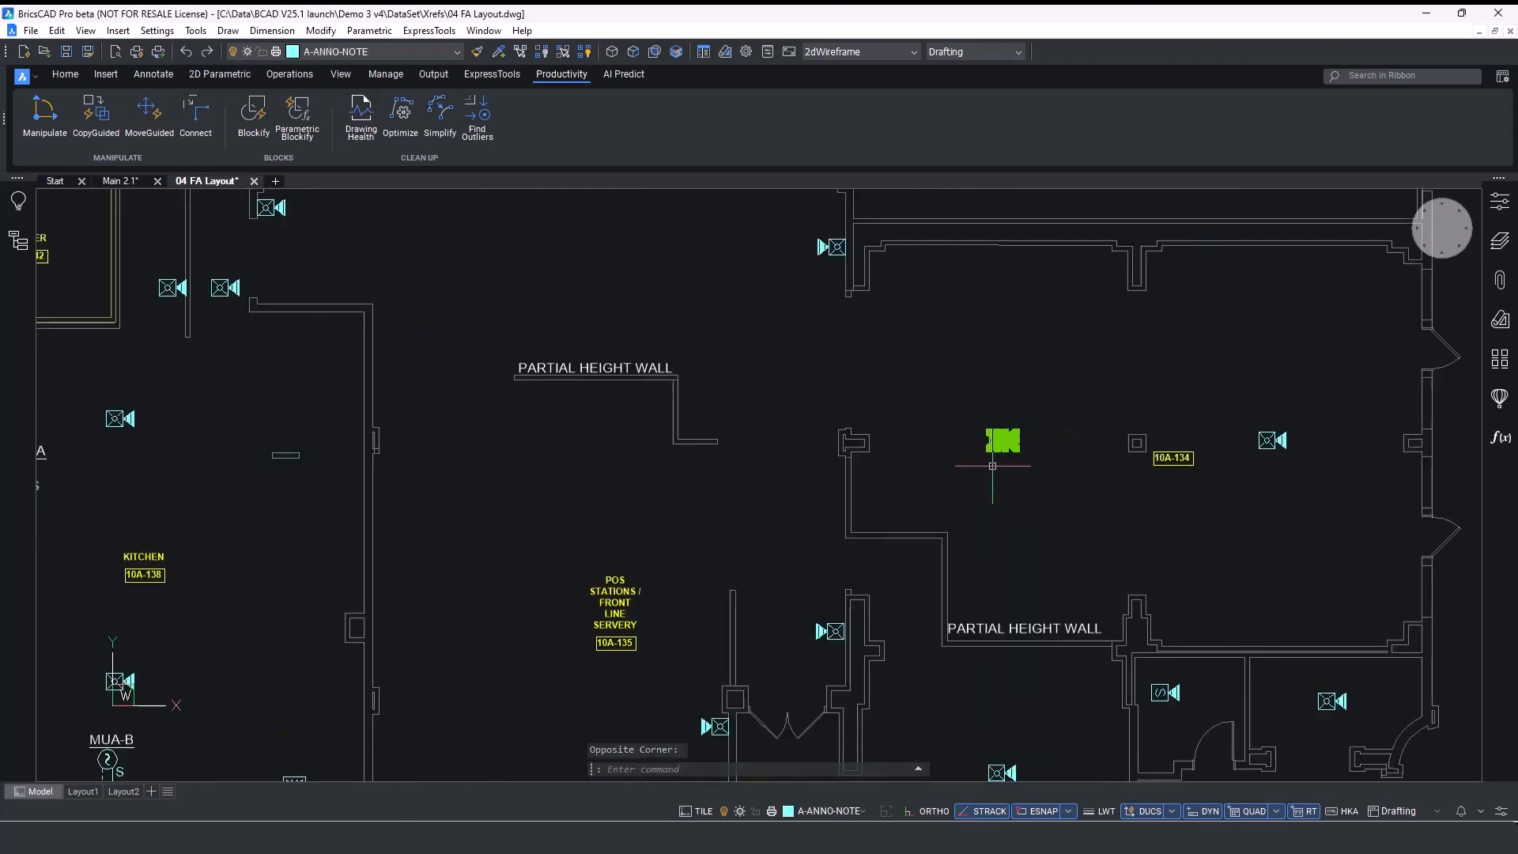
{"action": "key", "text": "Escape"}
{"action": "scroll", "coordinate": [1273, 441], "scroll_direction": "up", "scroll_amount": 3}
{"action": "left_click", "coordinate": [1271, 439]}
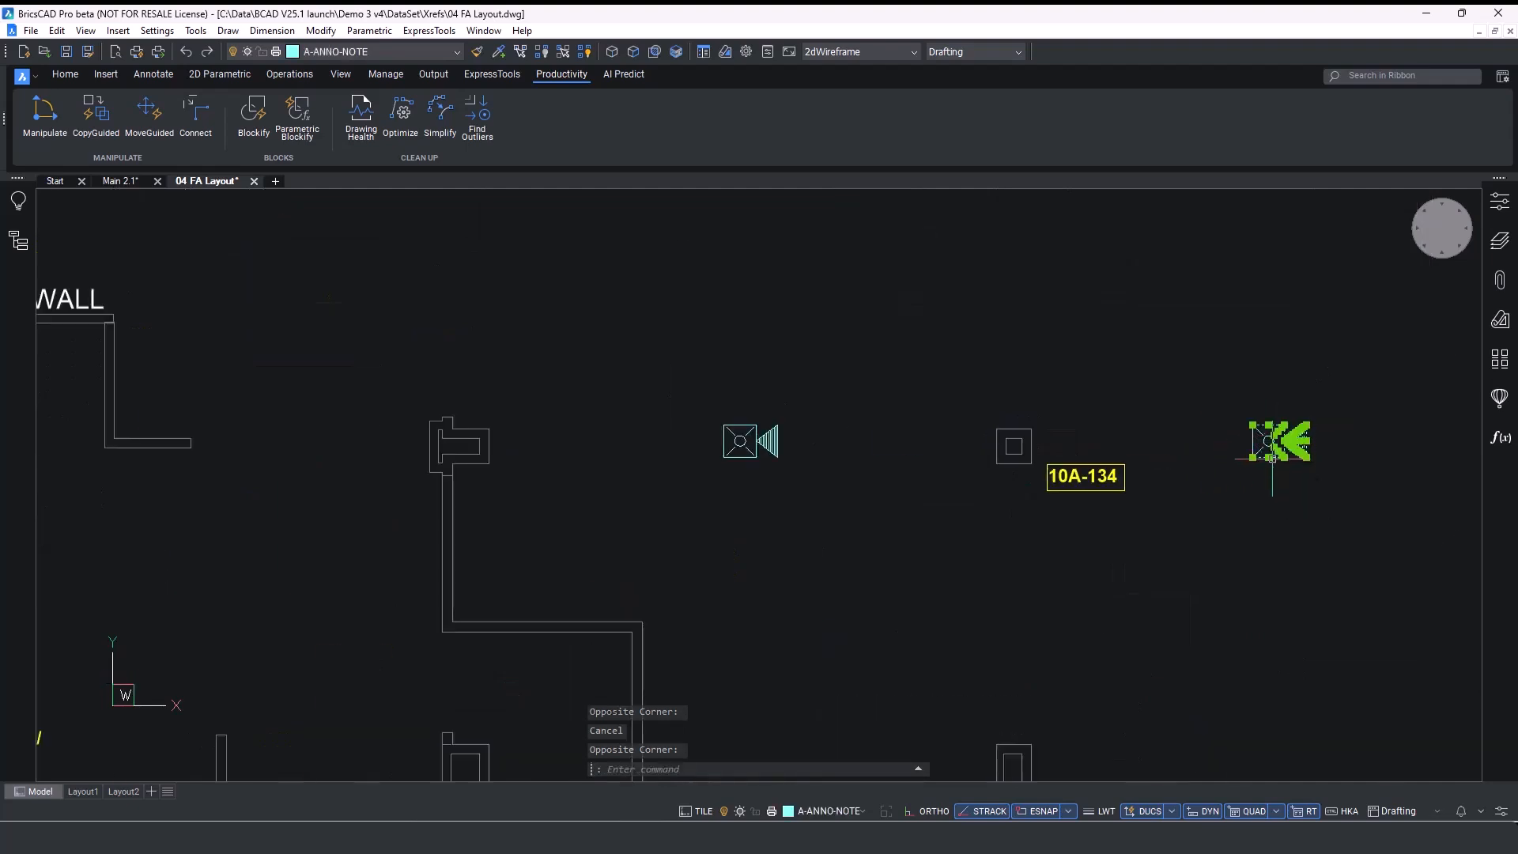
{"action": "key", "text": "Escape"}
{"action": "scroll", "coordinate": [1131, 462], "scroll_direction": "down", "scroll_amount": 5}
{"action": "scroll", "coordinate": [1059, 465], "scroll_direction": "down", "scroll_amount": 3}
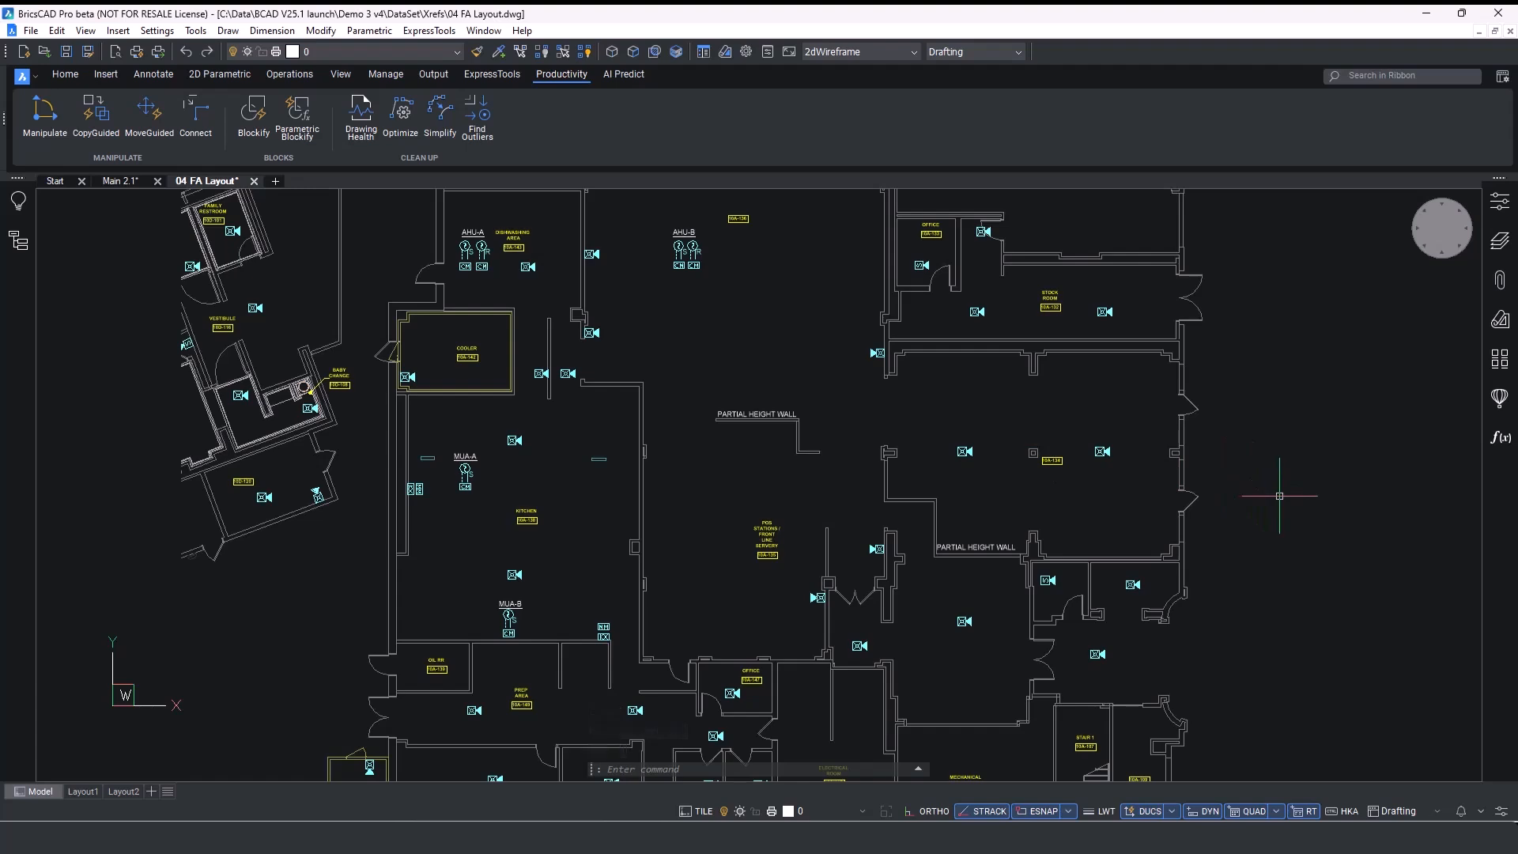
Open Drawing Health and review the description and tasks of the 2D Cleanup V25 routine without editing it.
{"action": "left_click", "coordinate": [360, 127]}
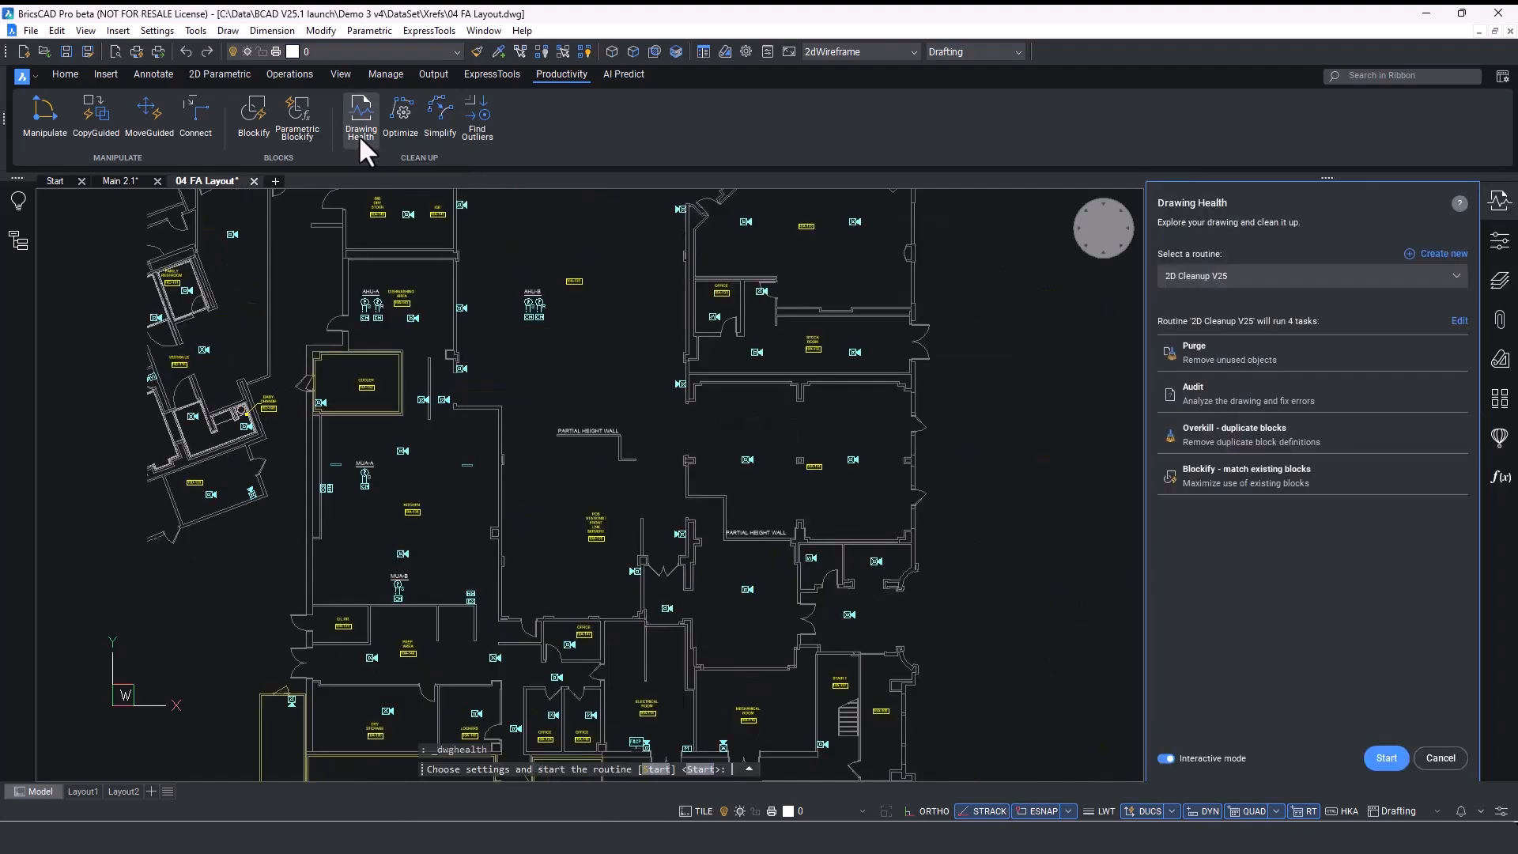
{"action": "left_click", "coordinate": [1459, 320]}
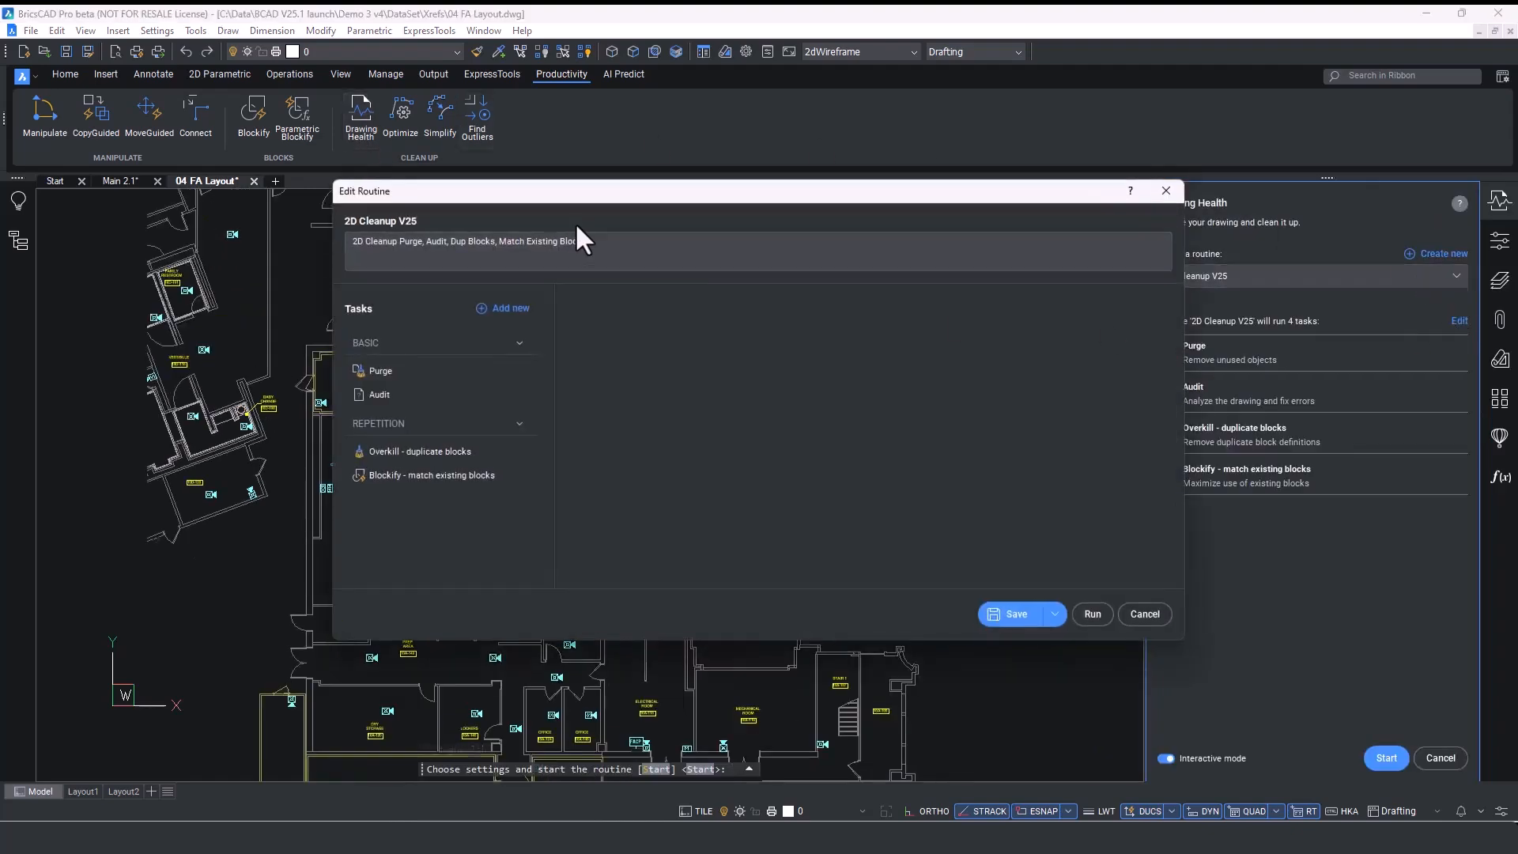
{"action": "triple_click", "coordinate": [541, 241]}
{"action": "left_click_drag", "start_coordinate": [351, 241], "coordinate": [653, 246]}
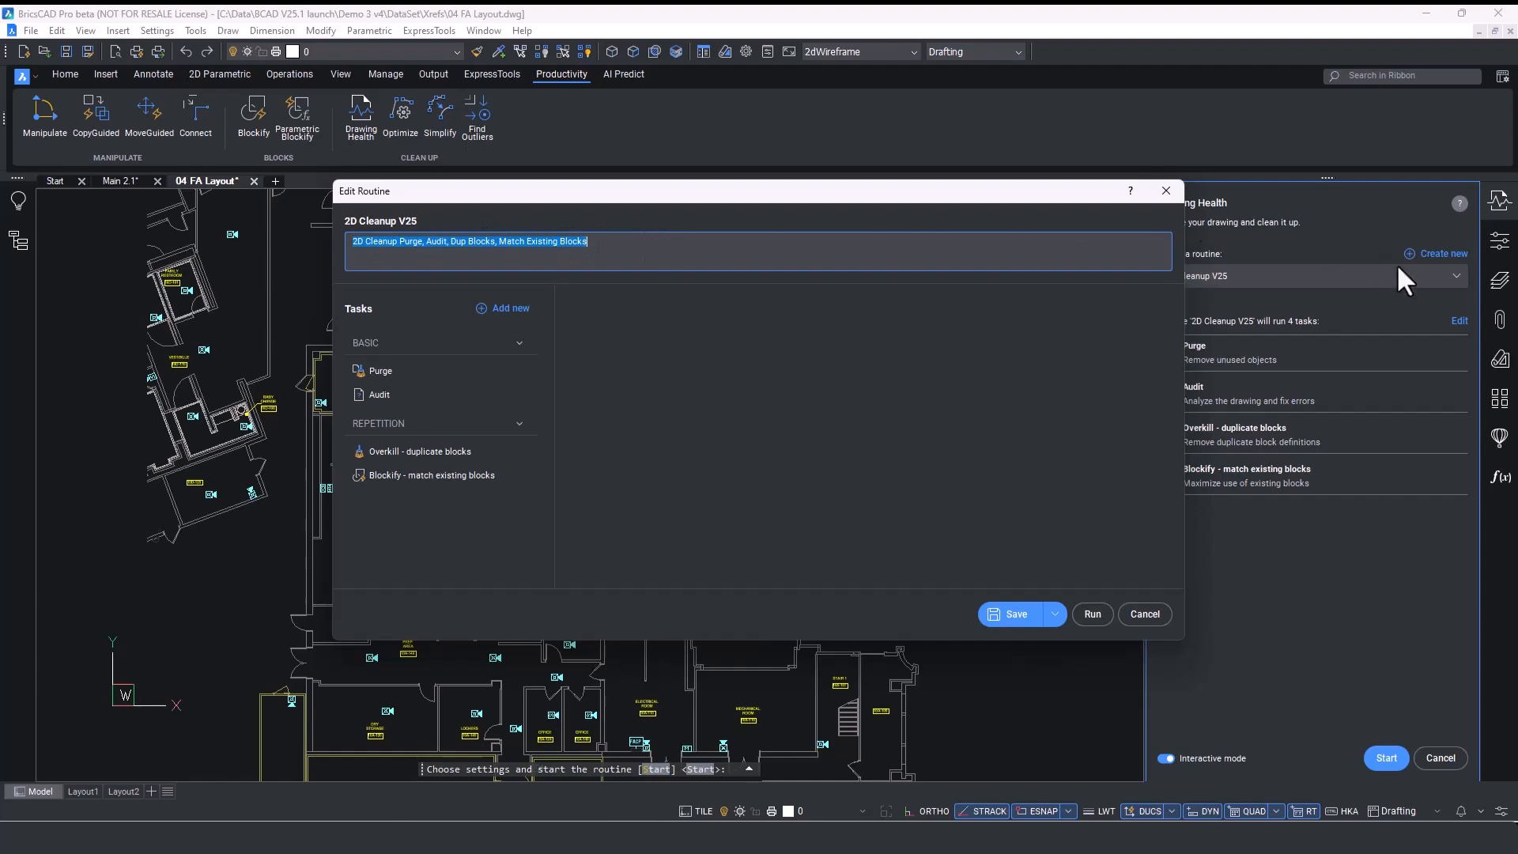
{"action": "key", "text": "Escape"}
Start the 2D Cleanup V25 routine, purging all unused items and fixing the audit errors.
{"action": "left_click", "coordinate": [1390, 764]}
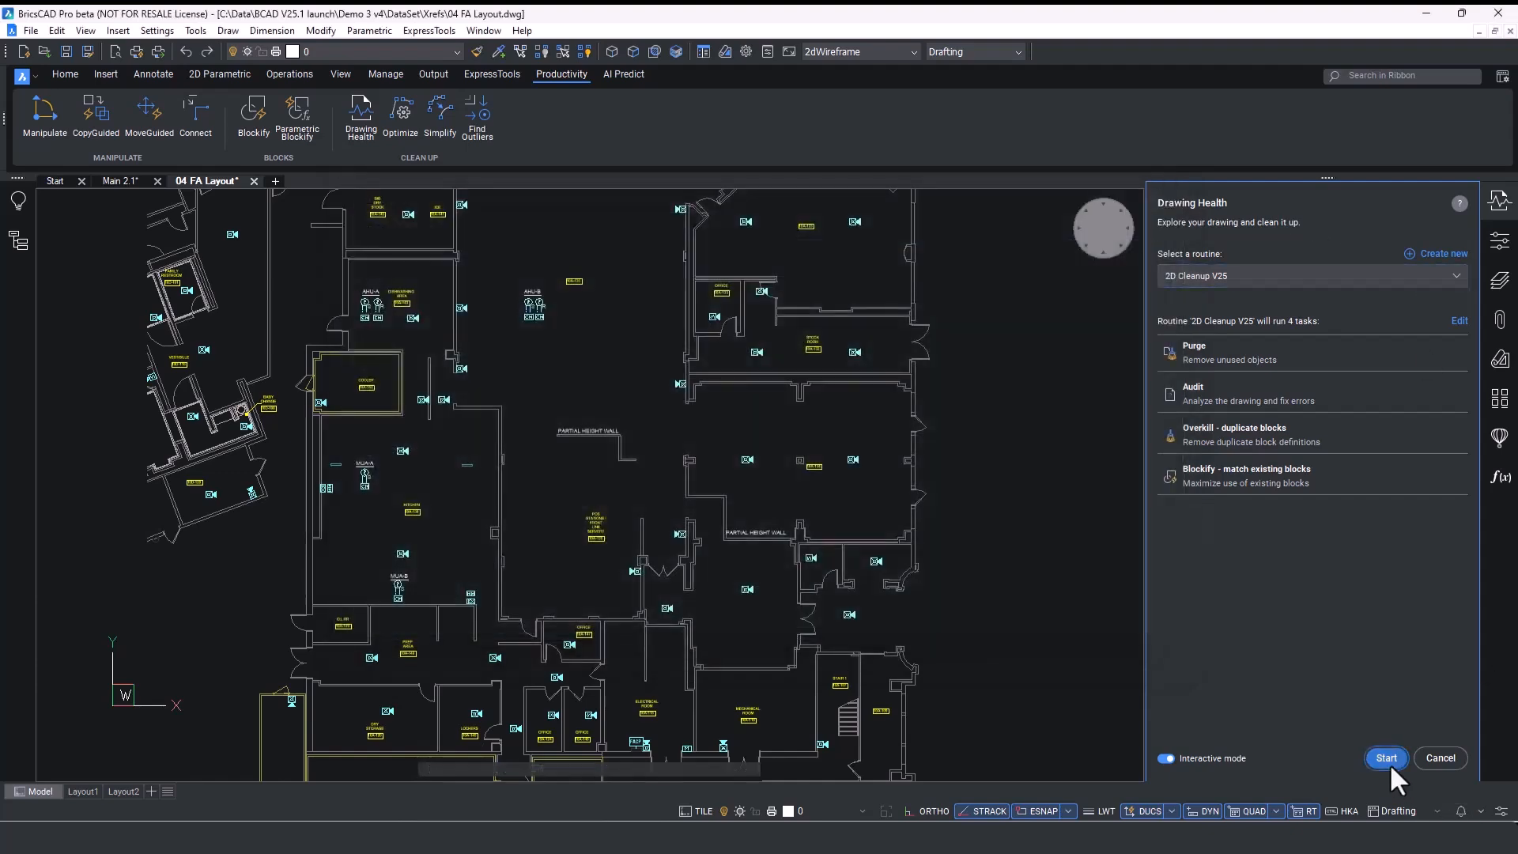
{"action": "left_click", "coordinate": [1455, 334]}
{"action": "left_click", "coordinate": [1455, 333]}
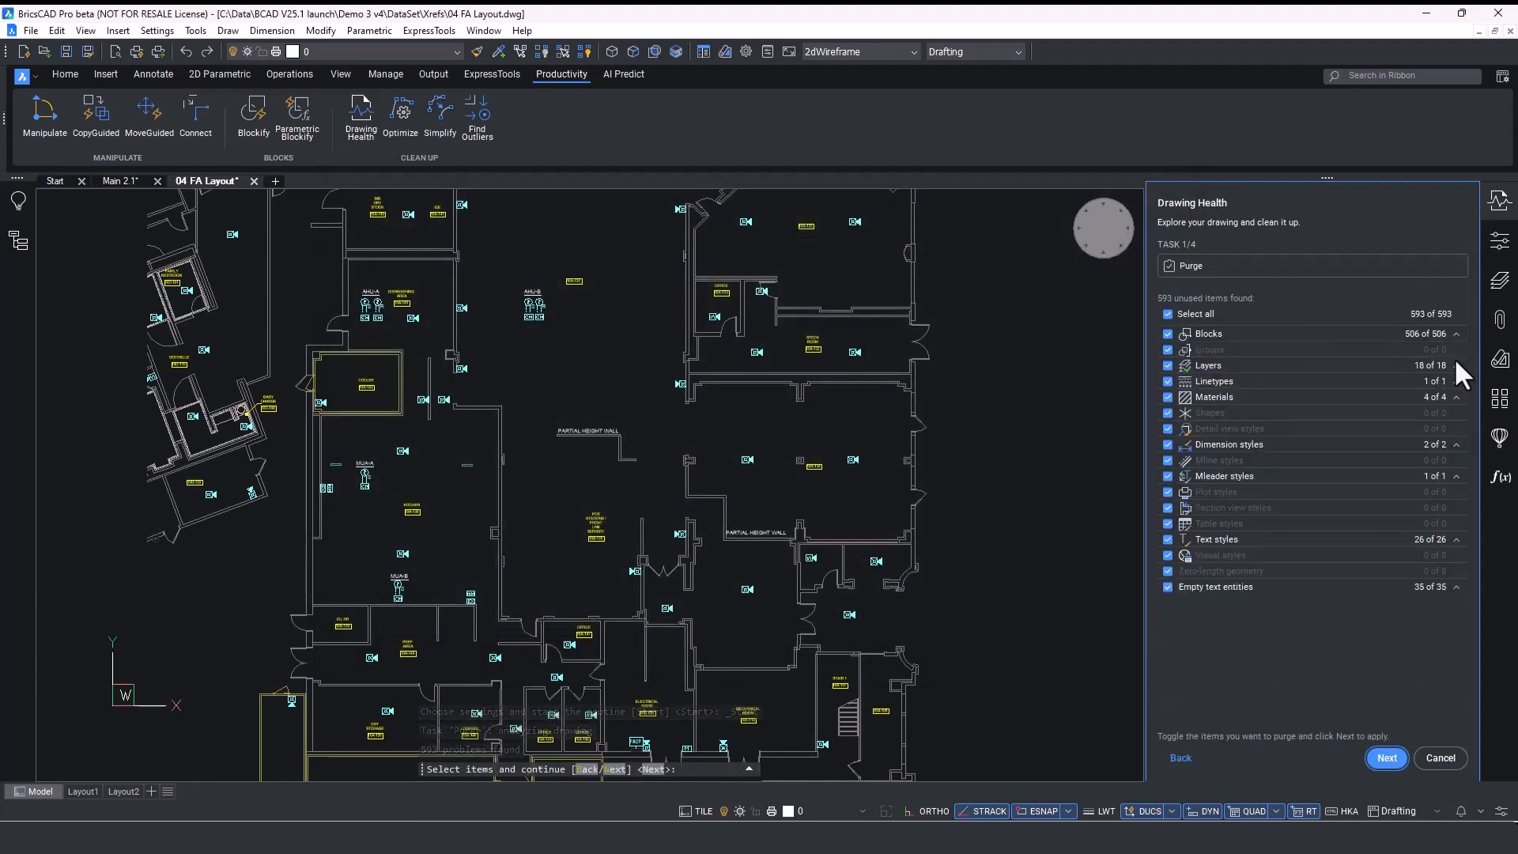
{"action": "left_click", "coordinate": [1383, 760]}
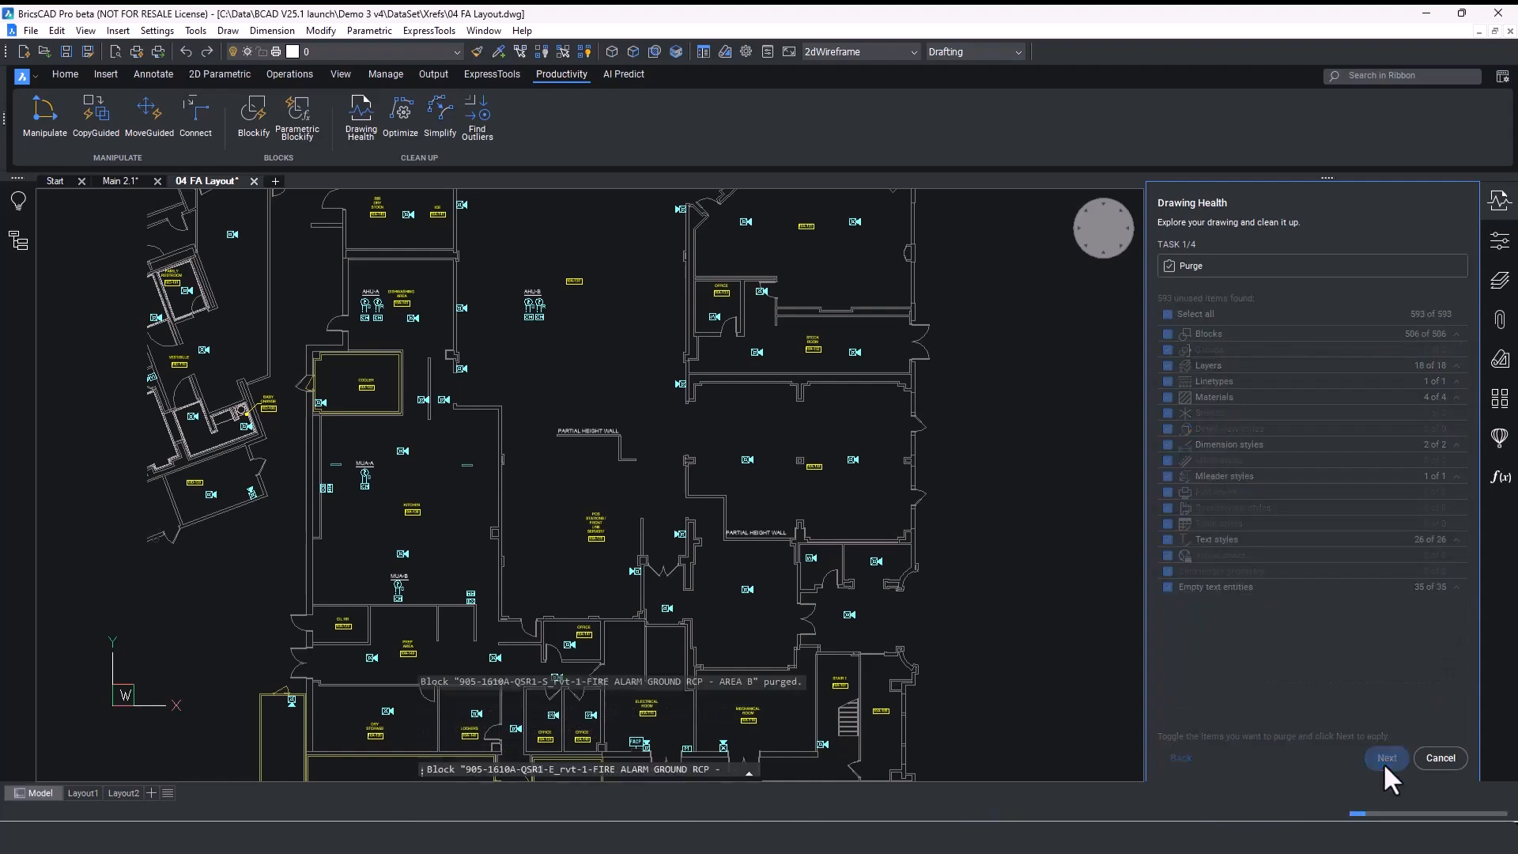
{"action": "left_click", "coordinate": [1380, 757]}
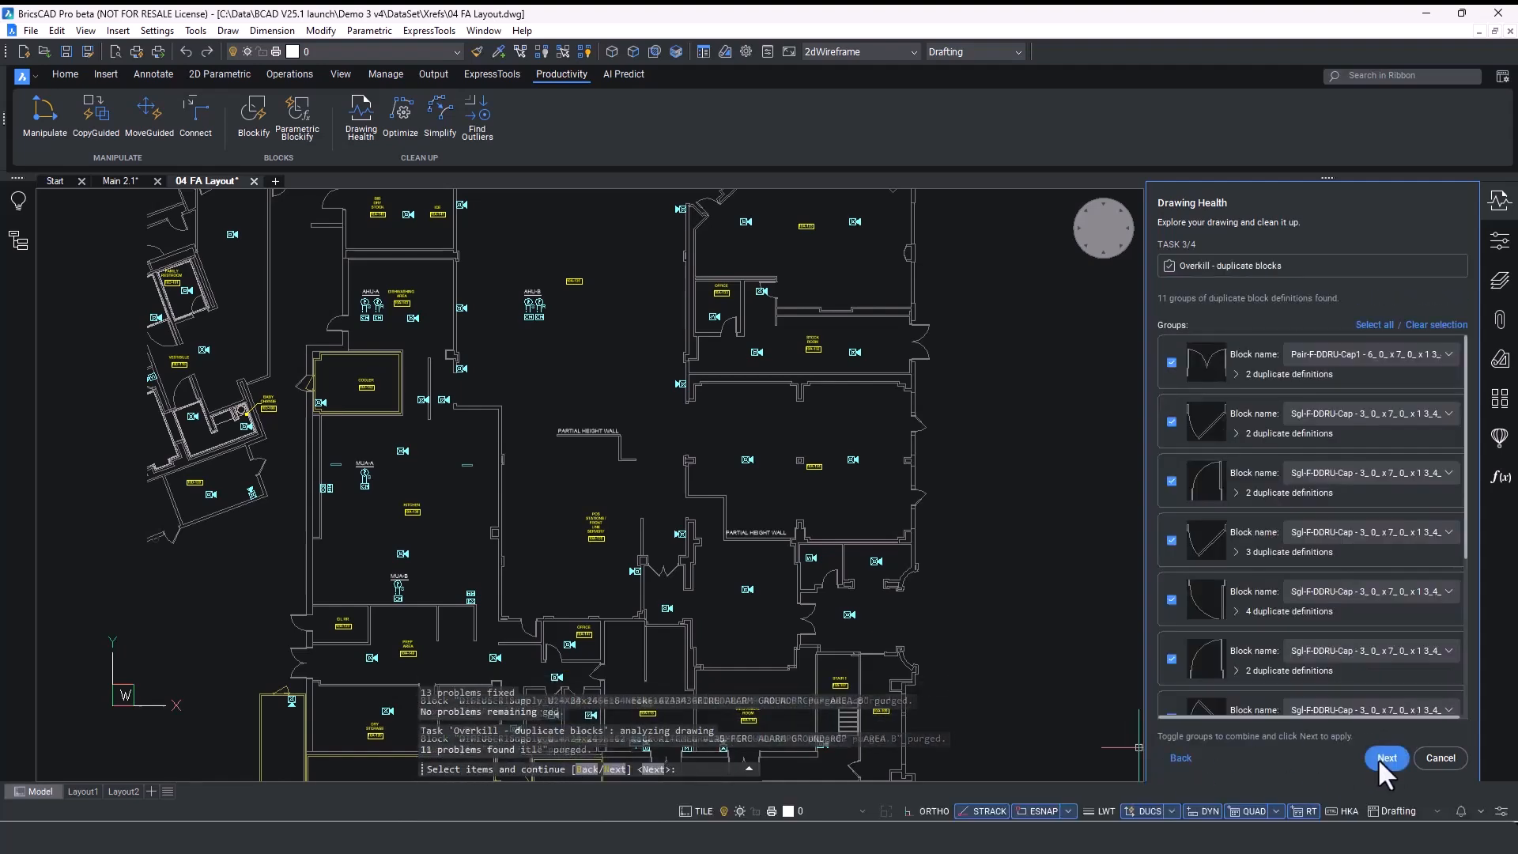
Inspect the Monitor Module block's duplicate definitions and combine all groups of duplicate blocks.
{"action": "scroll", "coordinate": [1252, 444], "scroll_direction": "down", "scroll_amount": 3}
{"action": "left_click", "coordinate": [1238, 514]}
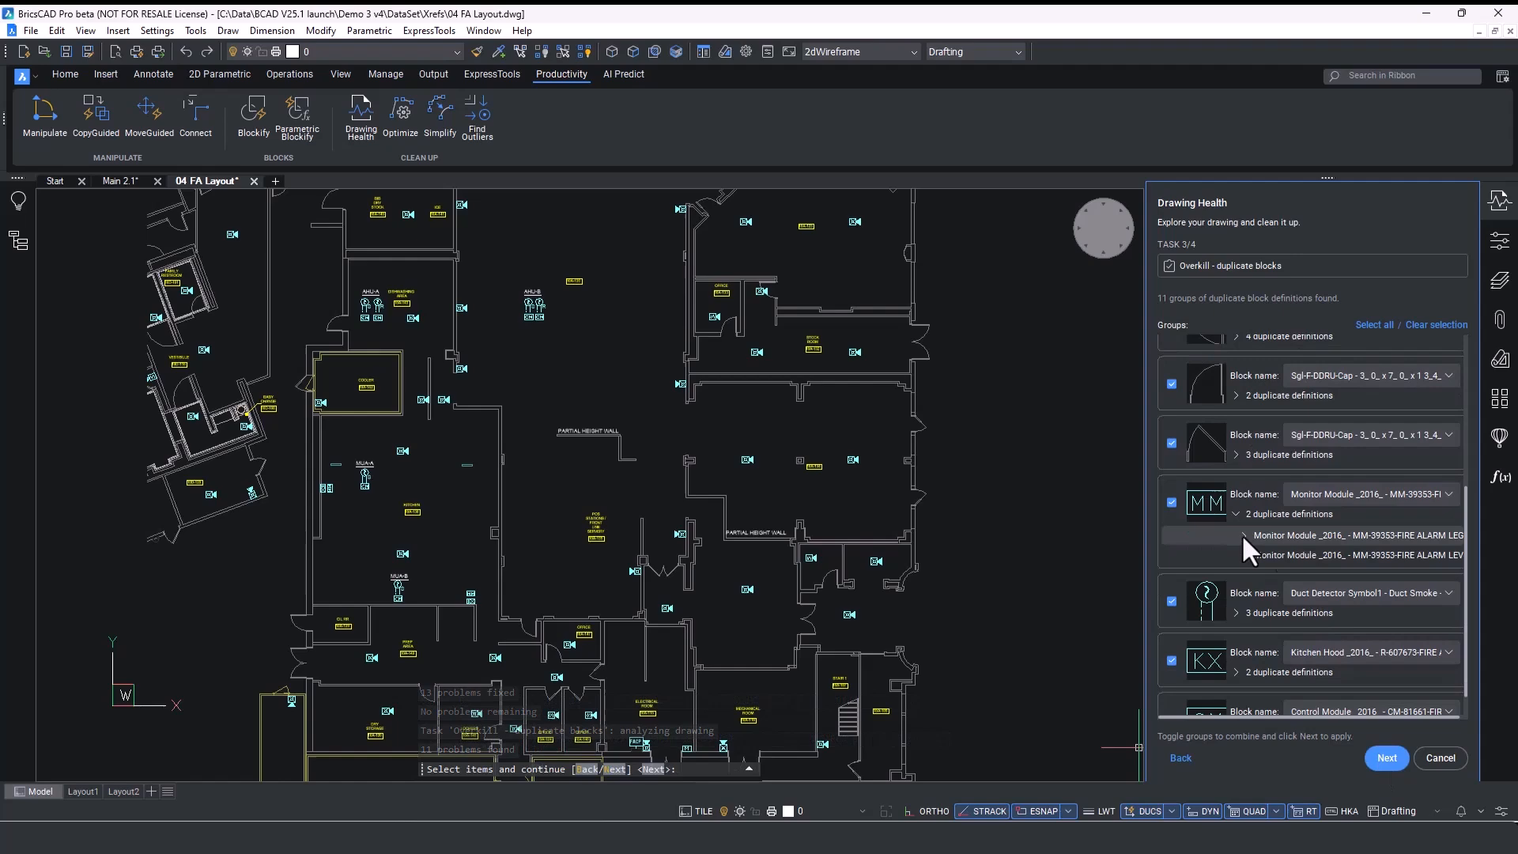
{"action": "left_click", "coordinate": [1294, 534]}
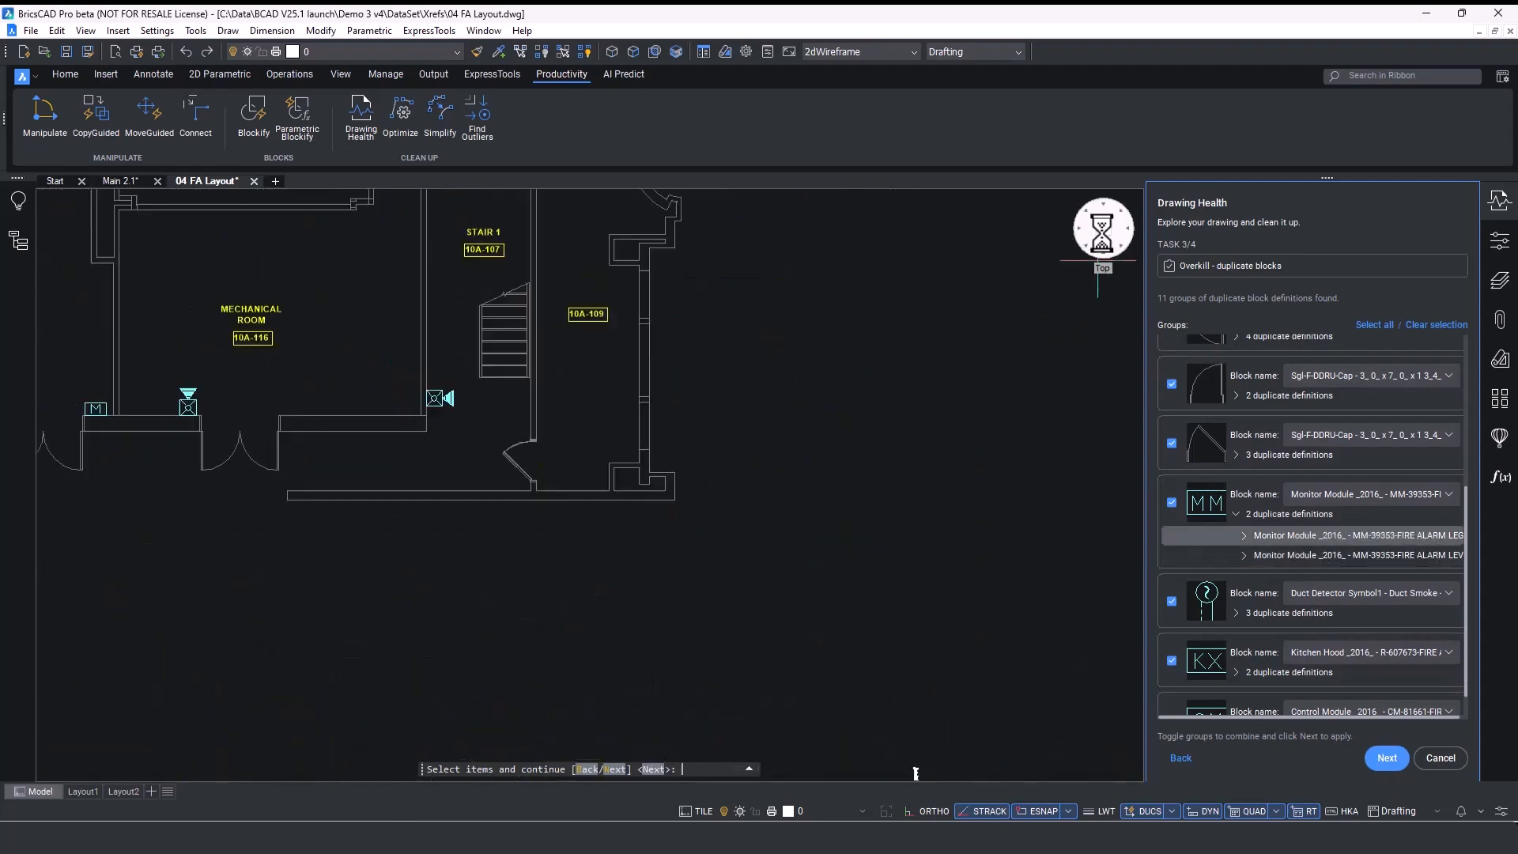
{"action": "left_click", "coordinate": [1336, 495]}
{"action": "left_click", "coordinate": [1322, 540]}
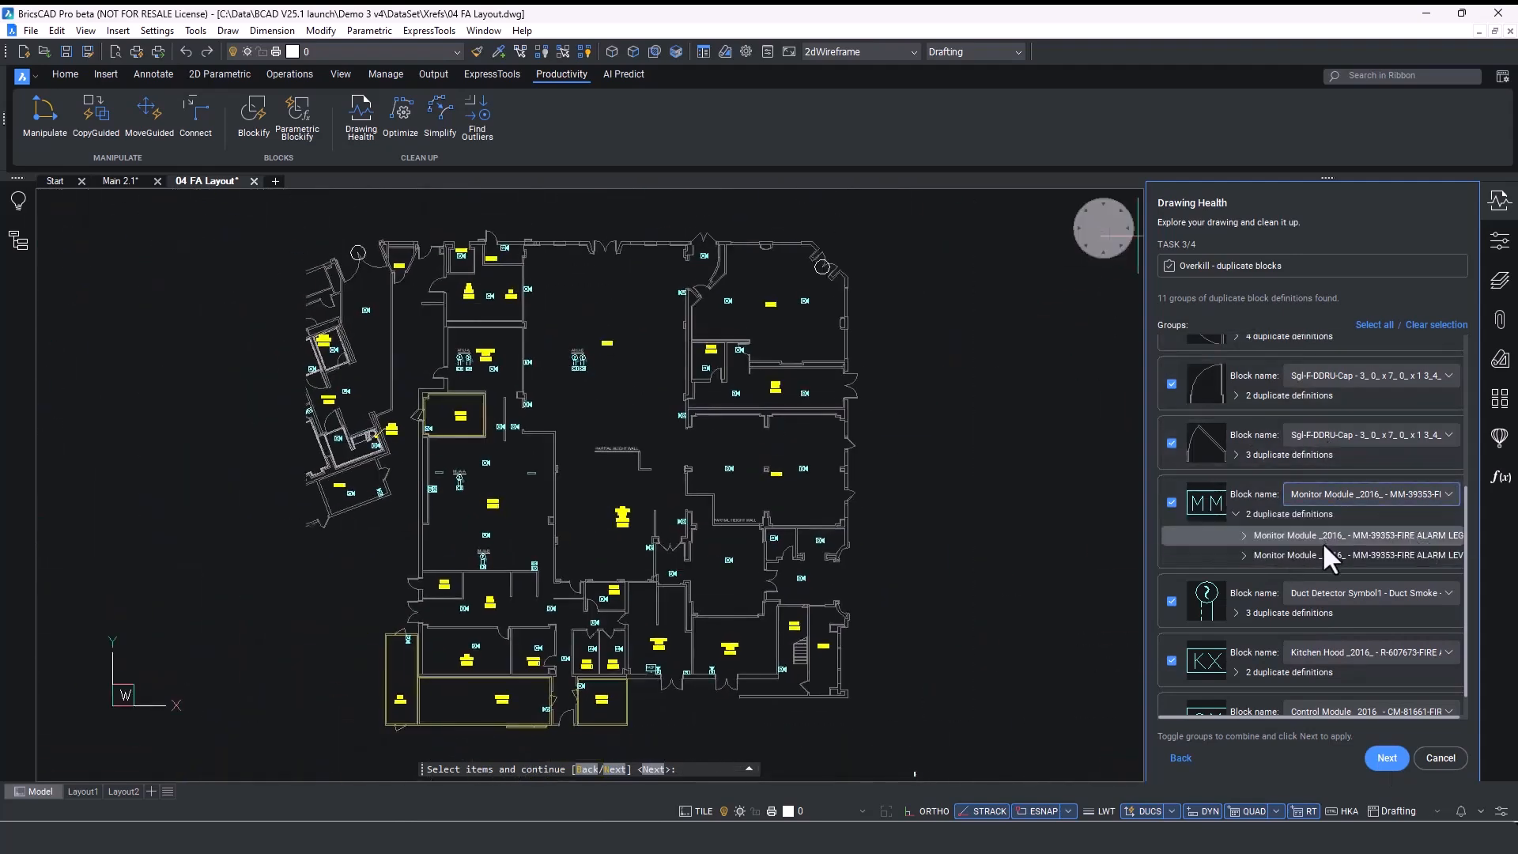
{"action": "scroll", "coordinate": [1330, 675], "scroll_direction": "down", "scroll_amount": 1}
{"action": "left_click", "coordinate": [1385, 757]}
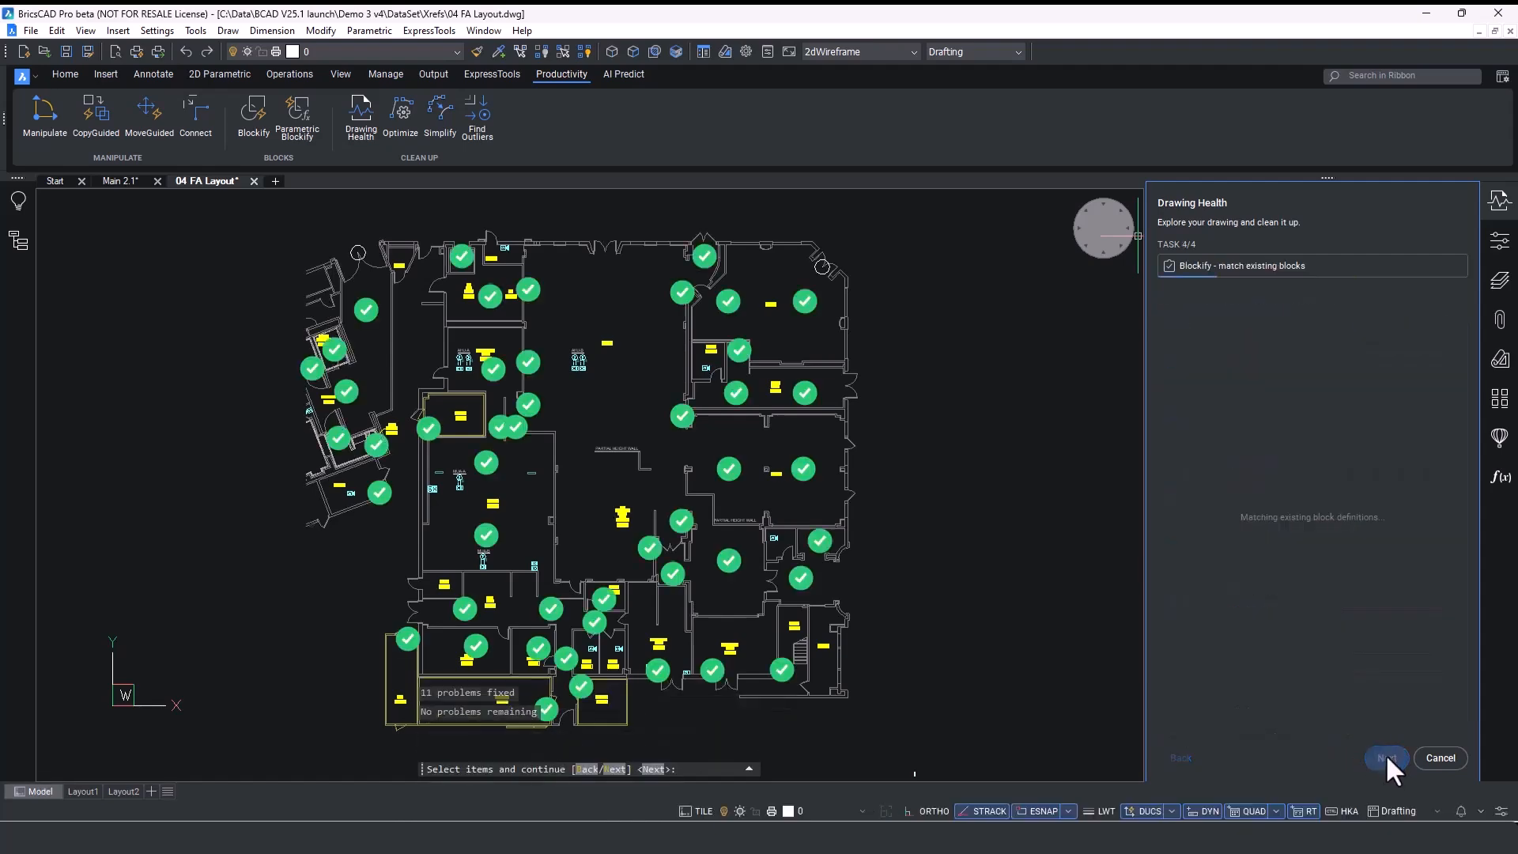
Preview matches 3 and 8, replace all matches with references to the existing block, and close the finished routine's report.
{"action": "left_click", "coordinate": [1453, 428]}
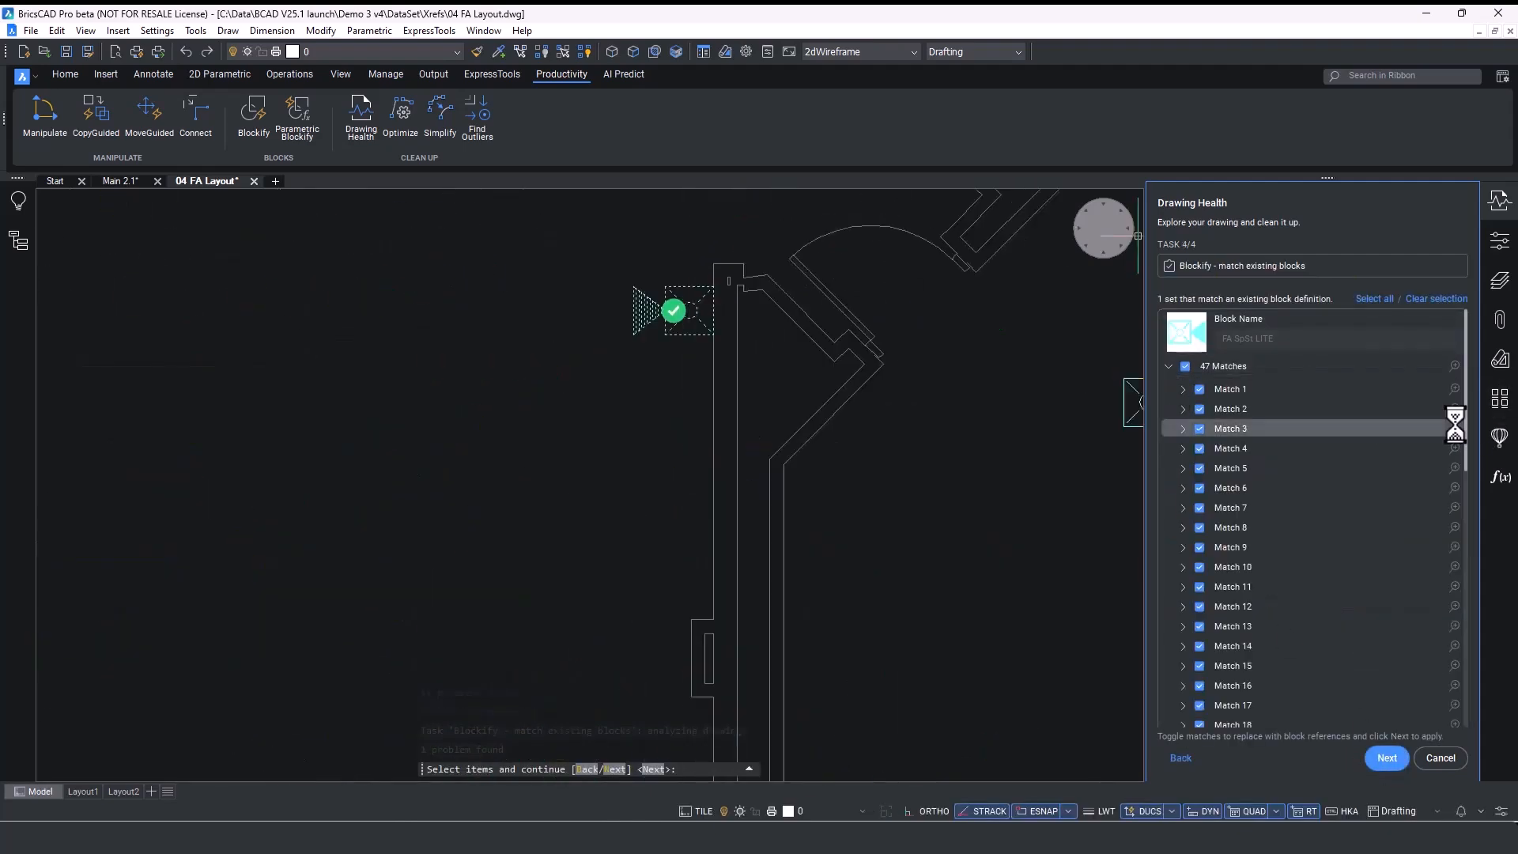
{"action": "left_click", "coordinate": [1454, 526]}
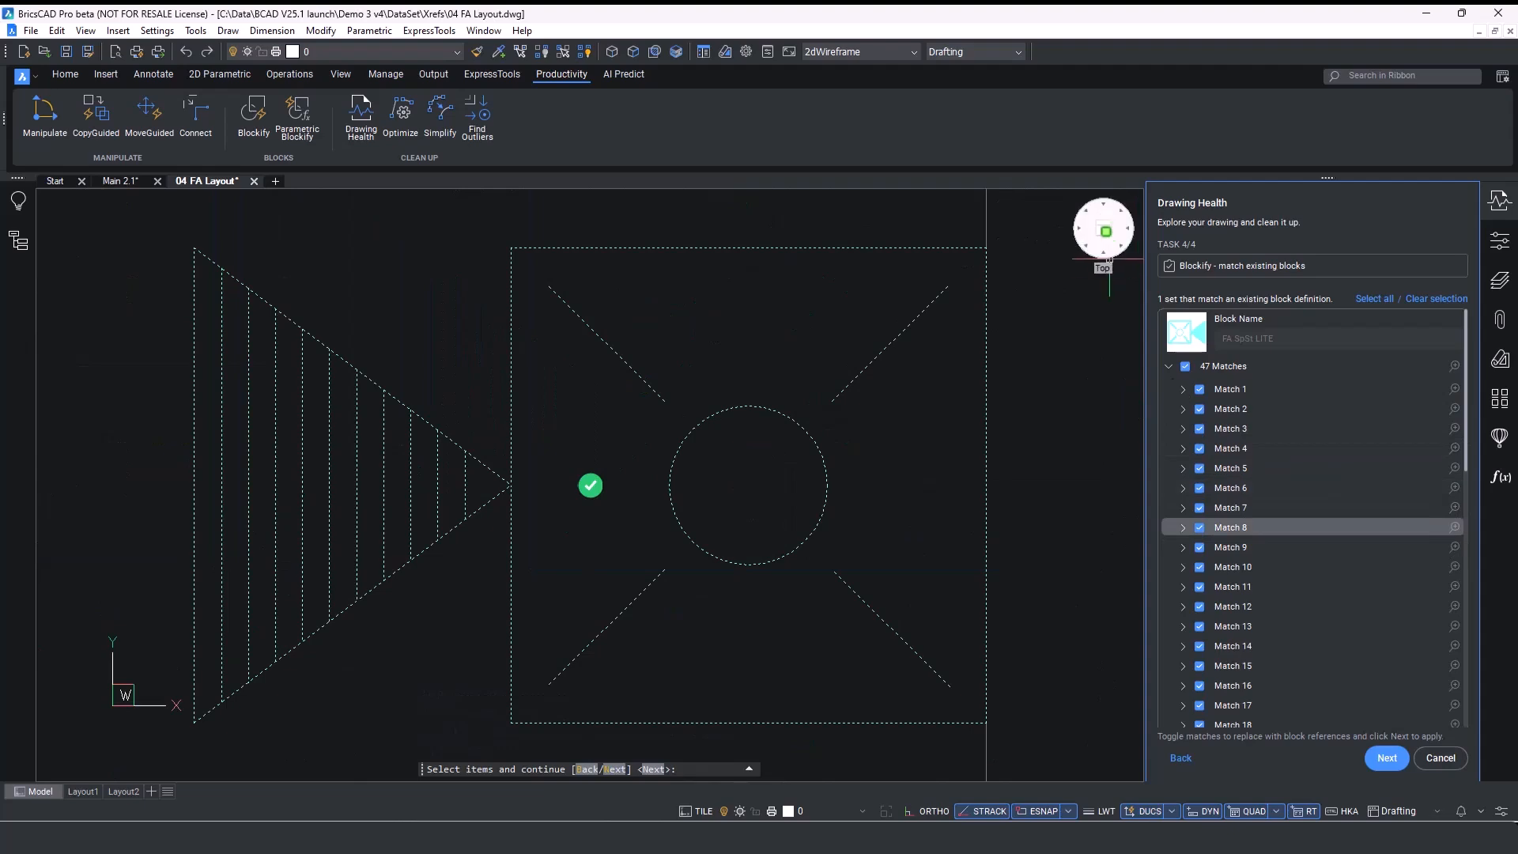
{"action": "left_click", "coordinate": [1199, 486]}
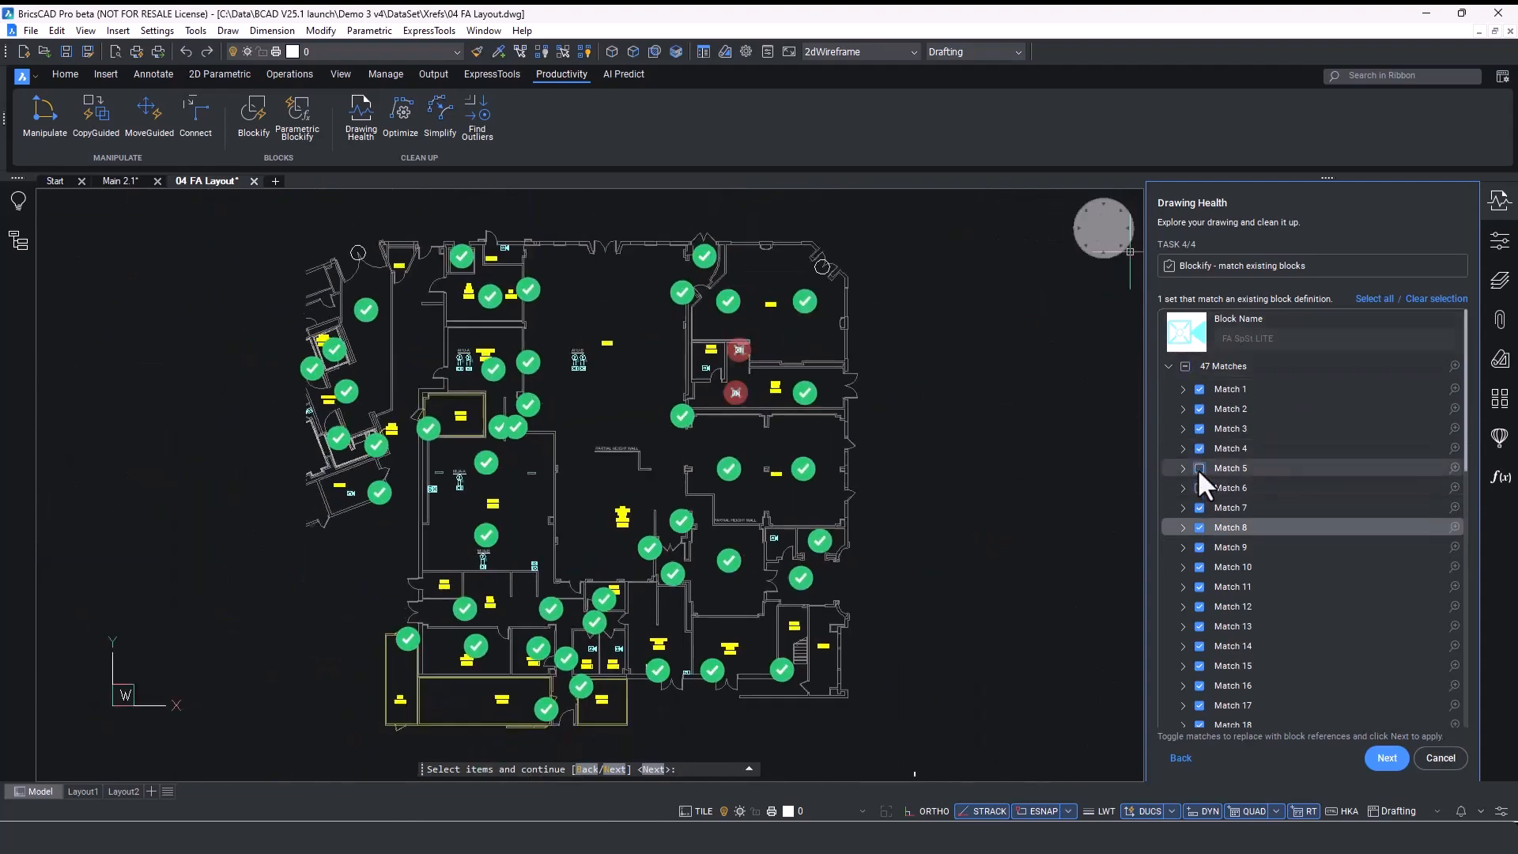
{"action": "left_click", "coordinate": [1198, 487]}
{"action": "left_click", "coordinate": [1377, 761]}
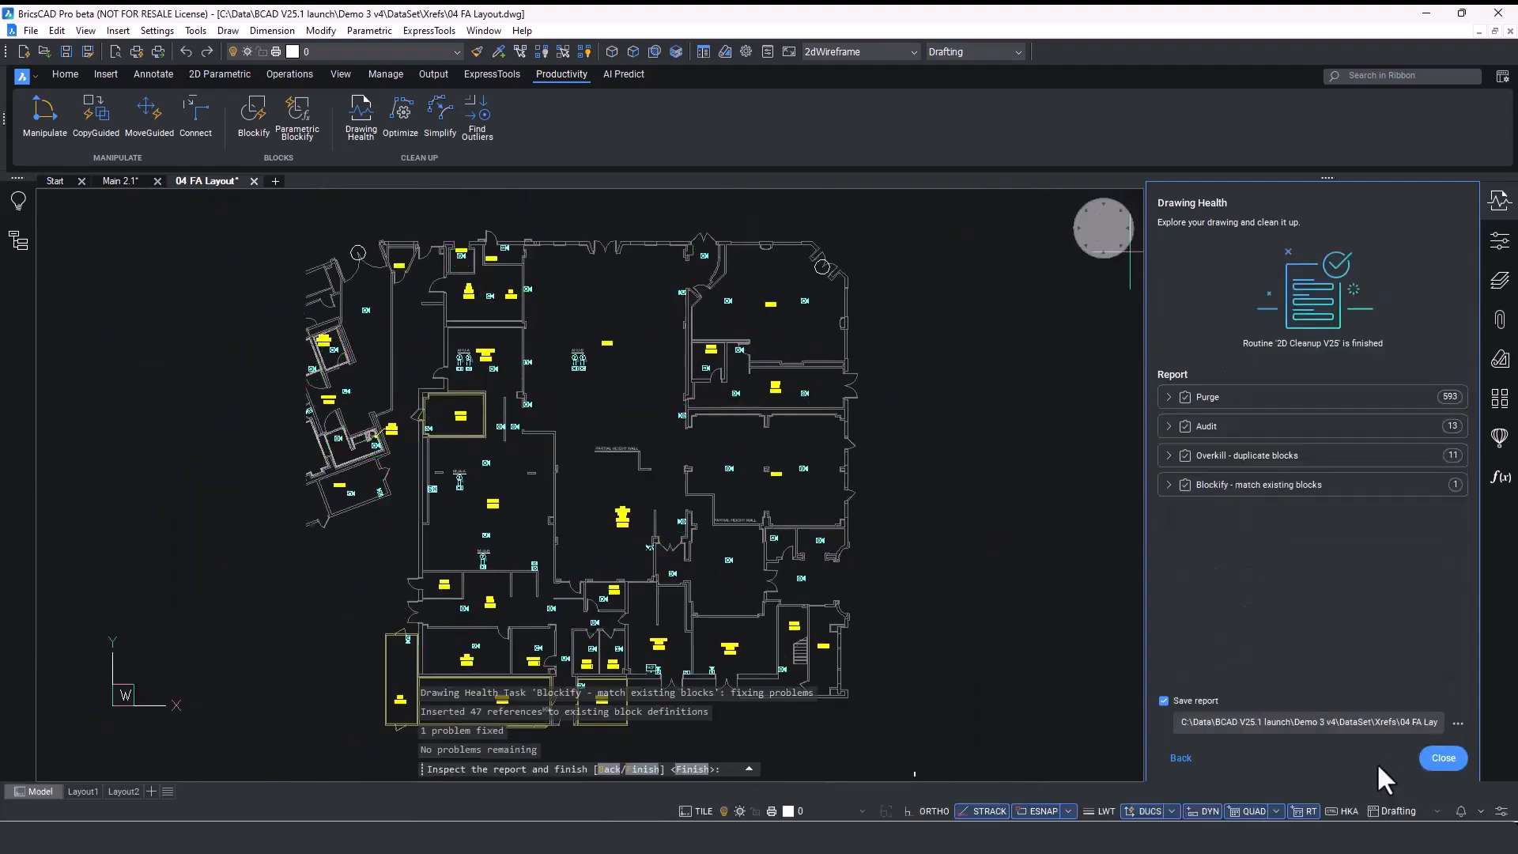
{"action": "left_click", "coordinate": [1443, 758]}
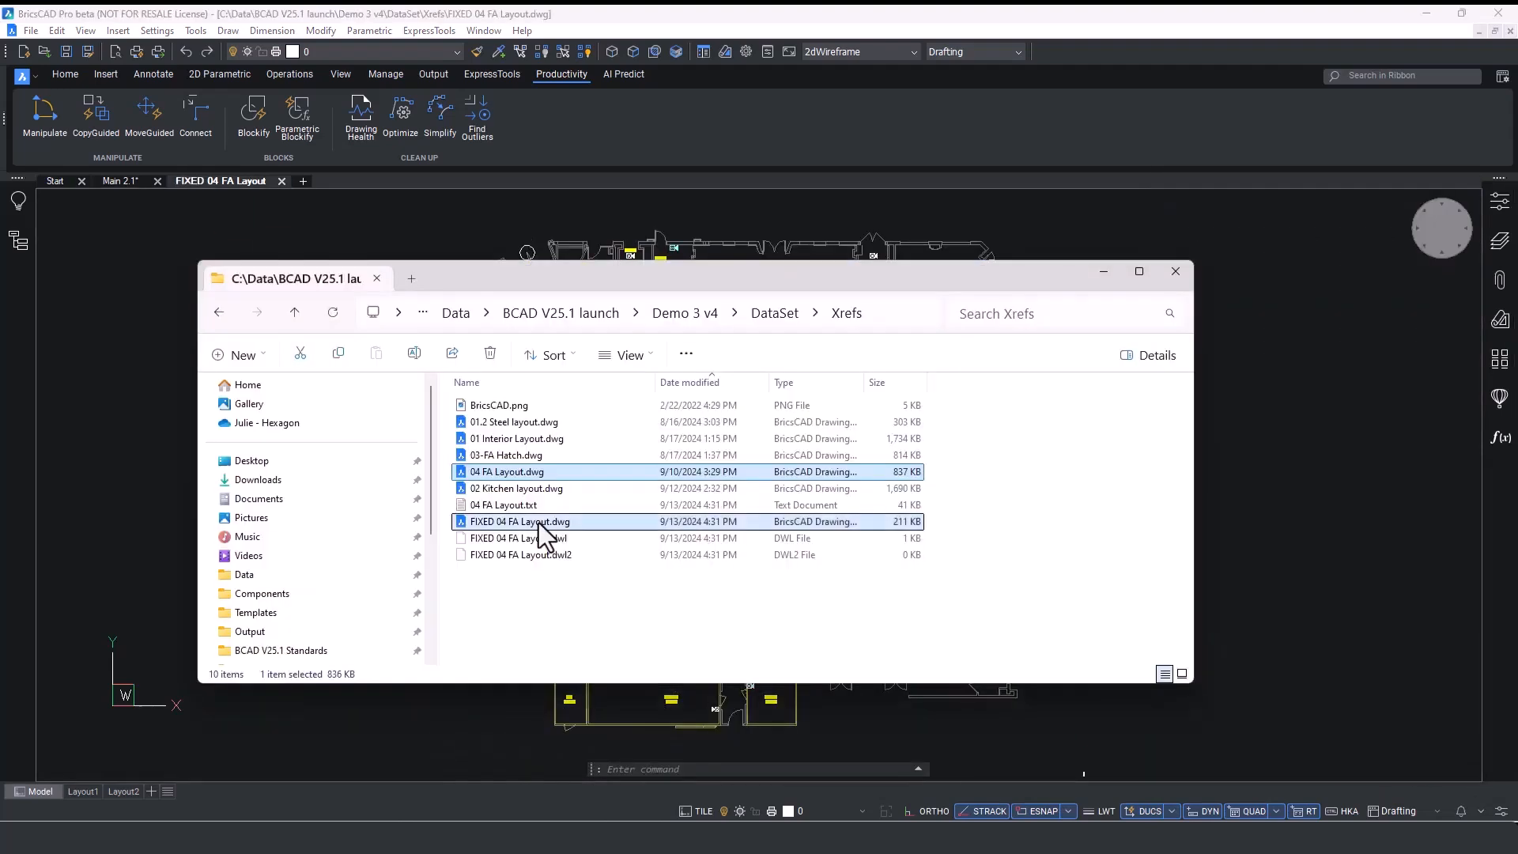
Compare the file sizes of 04 FA Layout.dwg and FIXED 04 FA Layout.dwg in the Xrefs folder and close the folder.
{"action": "left_click", "coordinate": [542, 522], "text": "ctrl"}
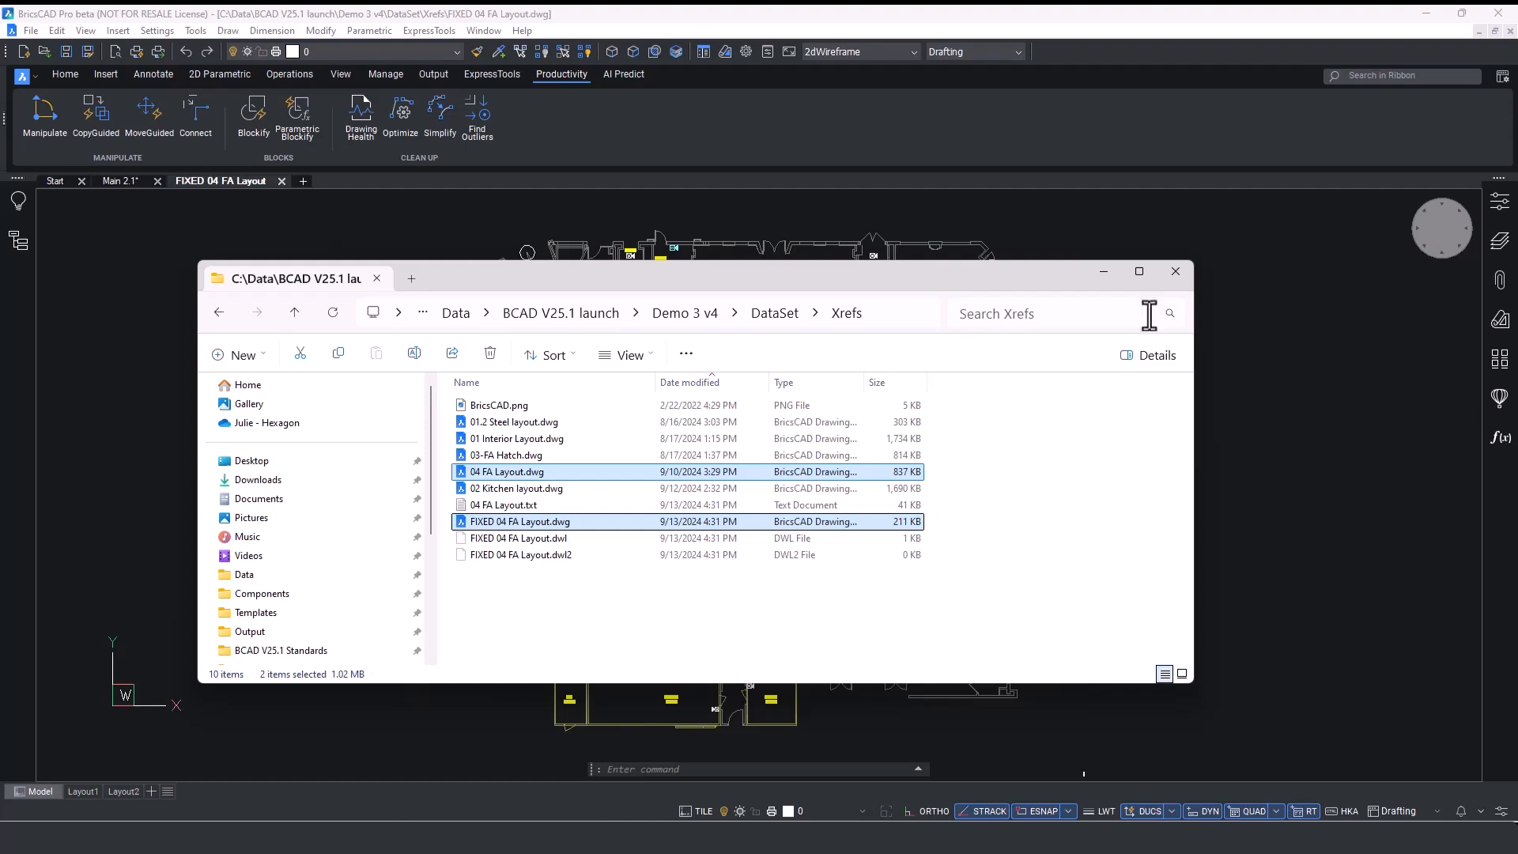
{"action": "left_click", "coordinate": [1176, 271]}
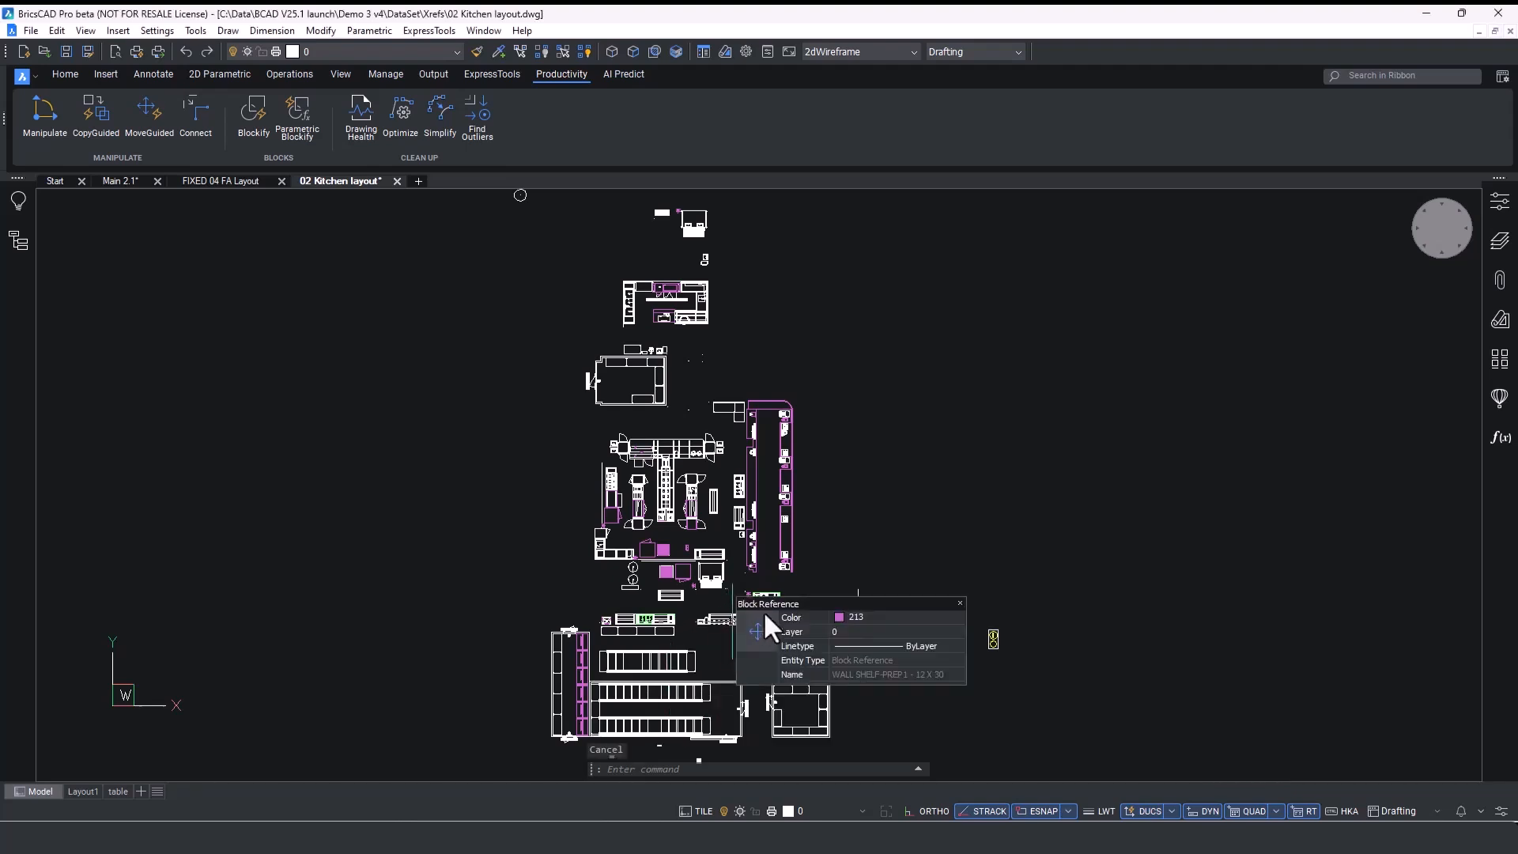
Restore the saved view kitch4 in the 02 Kitchen layout drawing.
{"action": "right_click", "coordinate": [1439, 213]}
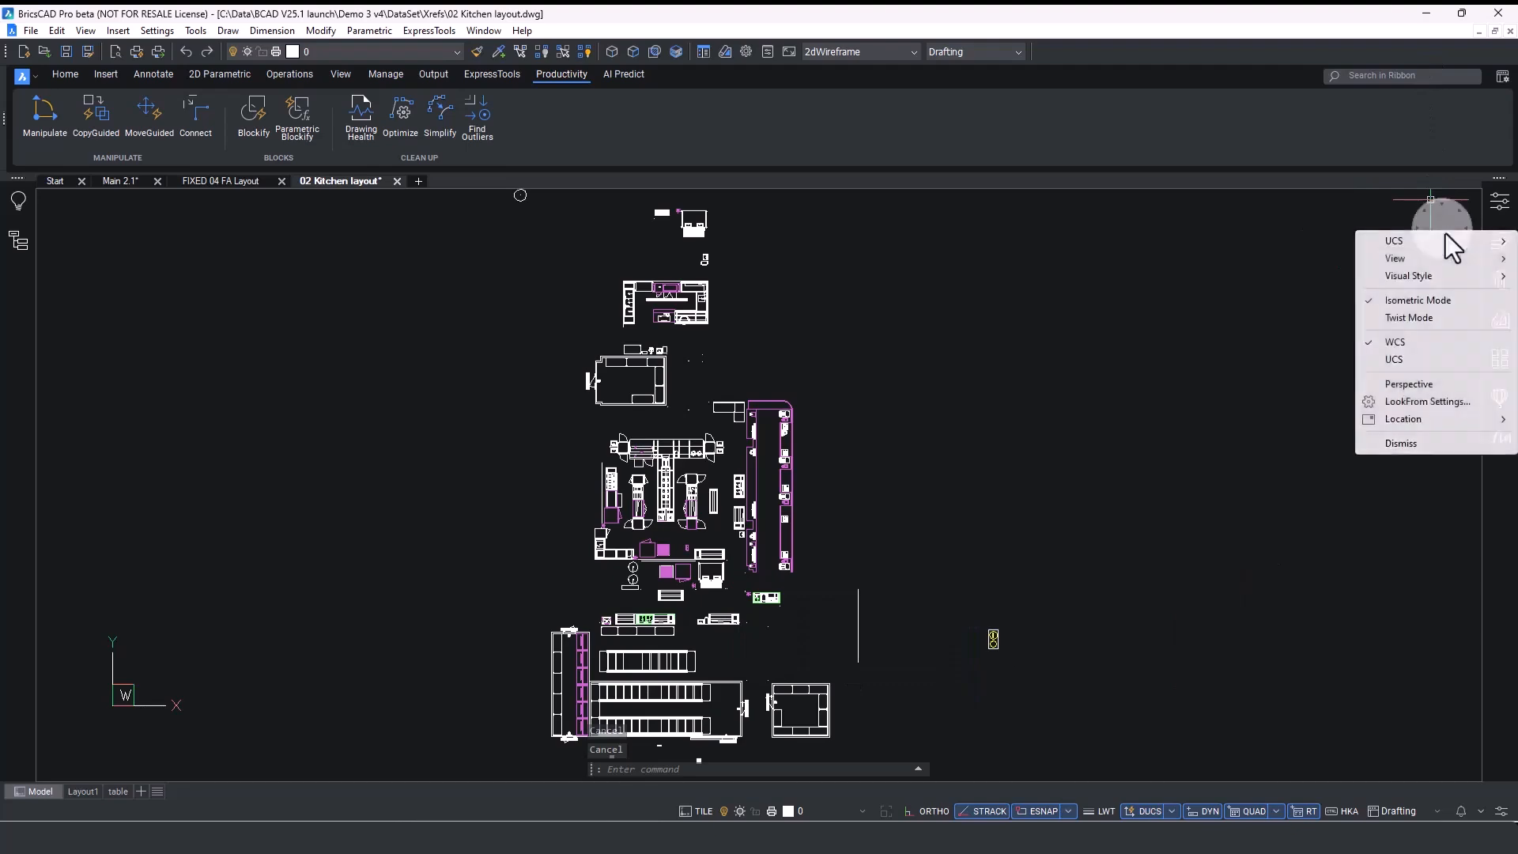
{"action": "mouse_move", "coordinate": [1411, 257]}
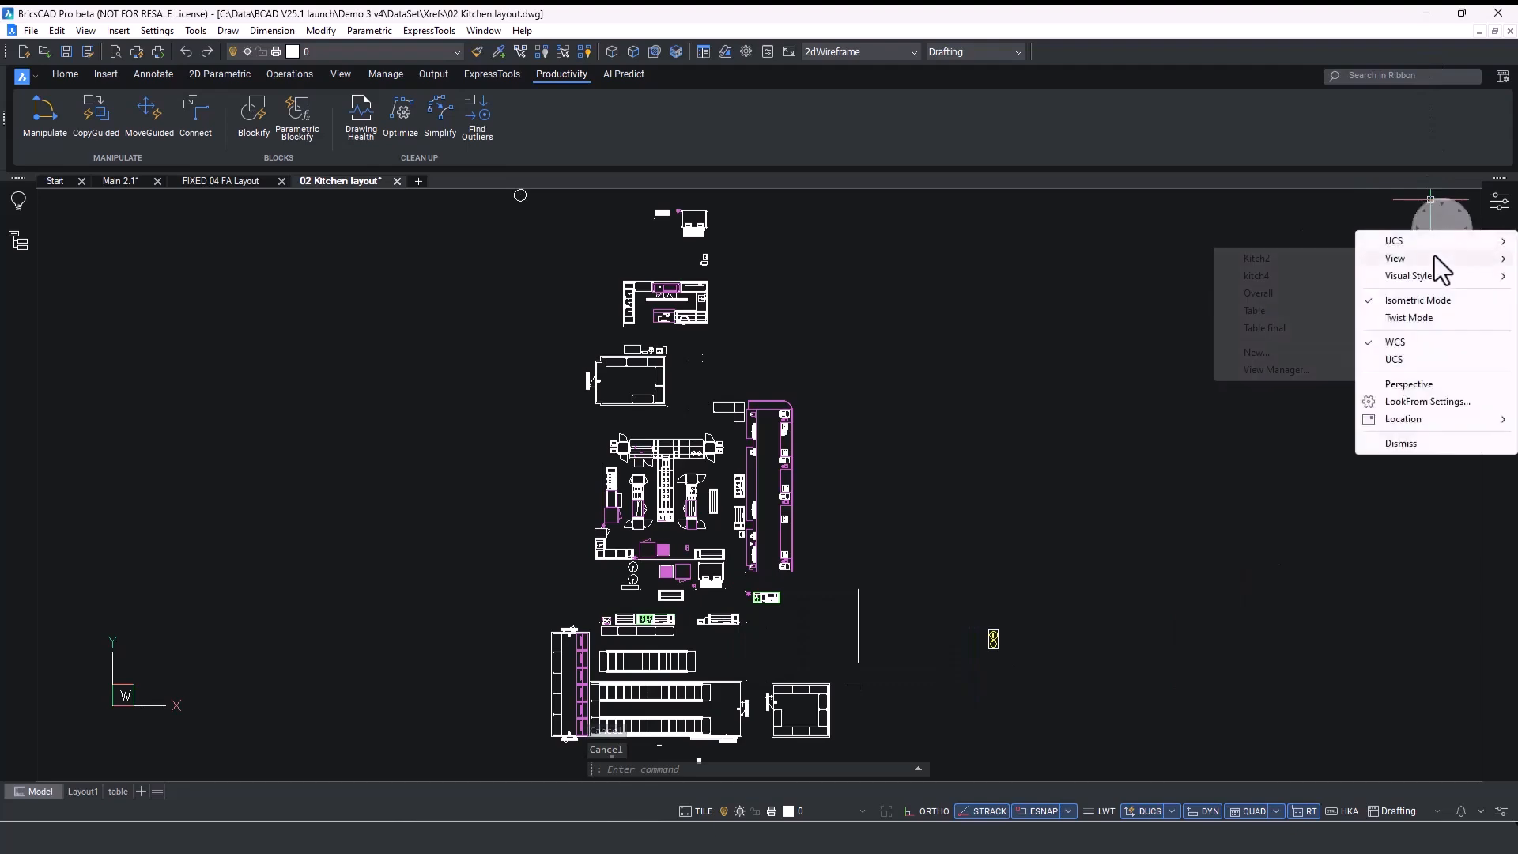
{"action": "left_click", "coordinate": [1273, 276]}
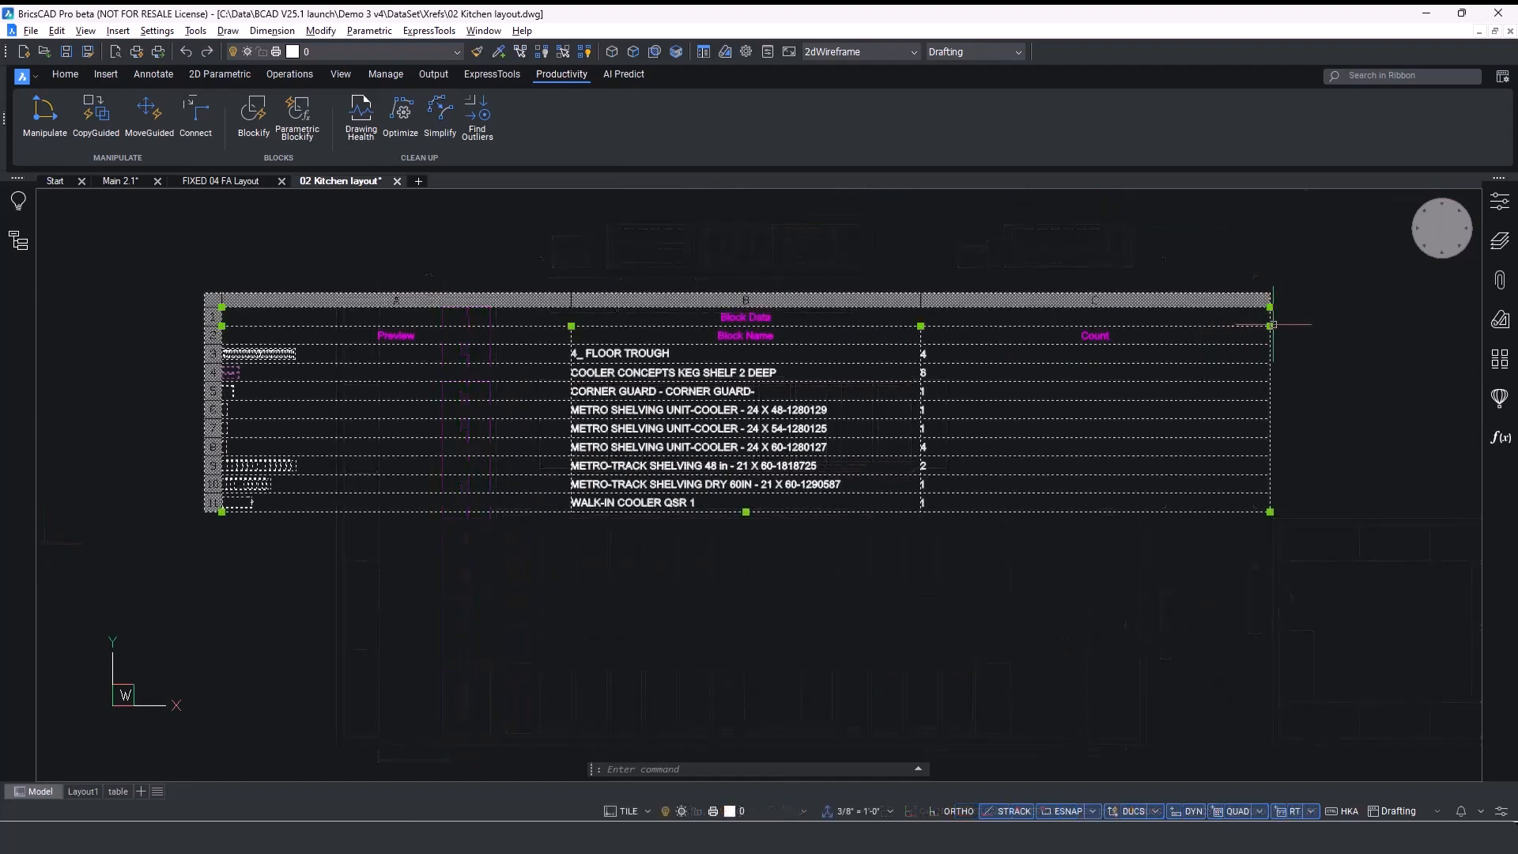
Narrow the Count, Block Name and Preview columns of the Block Data table.
{"action": "left_click", "coordinate": [1270, 326]}
{"action": "left_click", "coordinate": [989, 326]}
{"action": "left_click", "coordinate": [921, 326]}
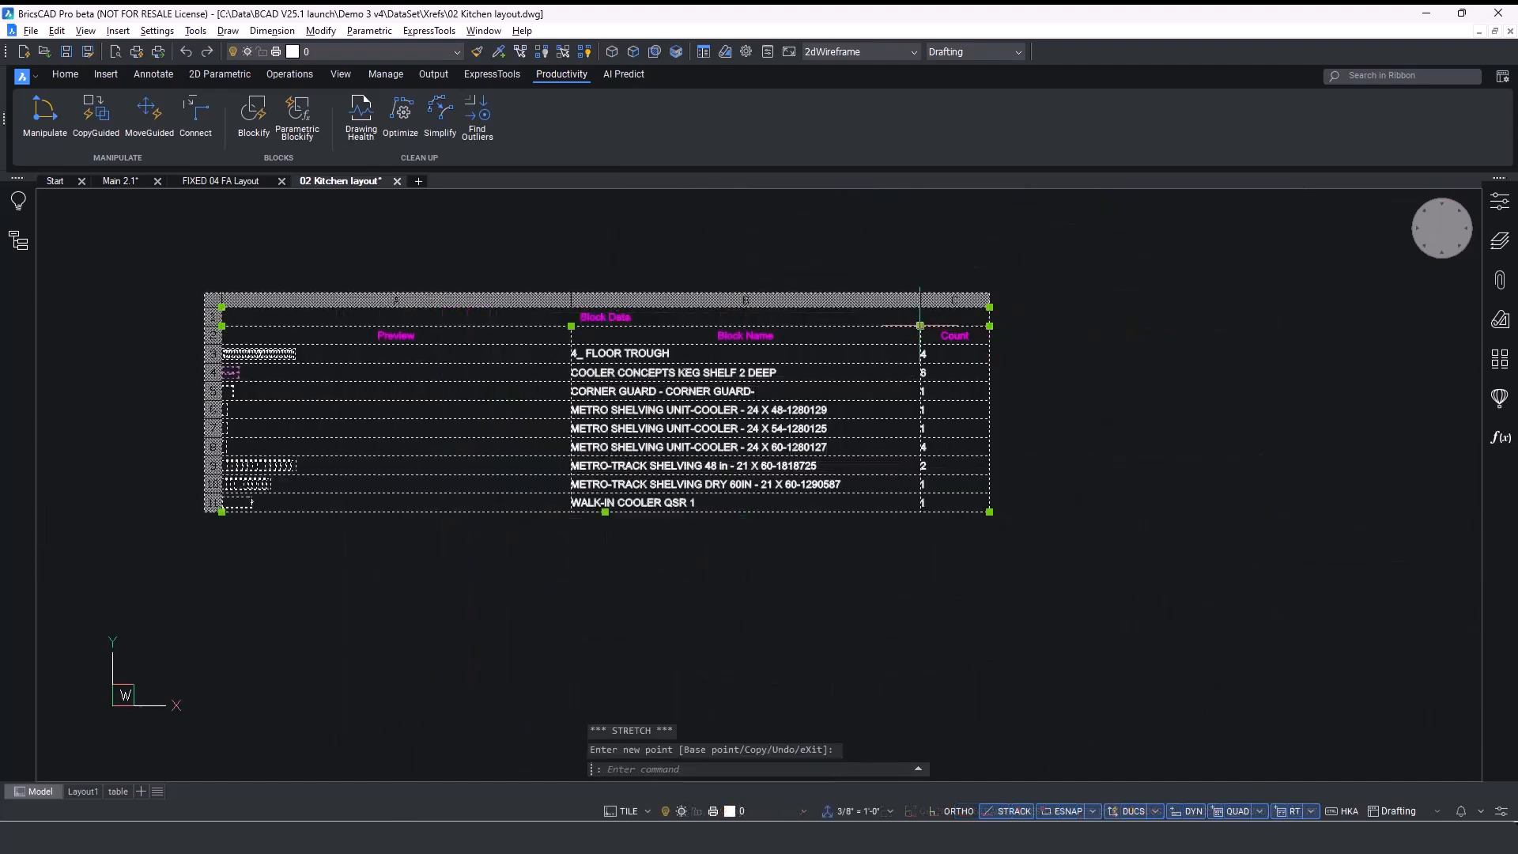
{"action": "left_click", "coordinate": [855, 326]}
{"action": "left_click", "coordinate": [571, 325]}
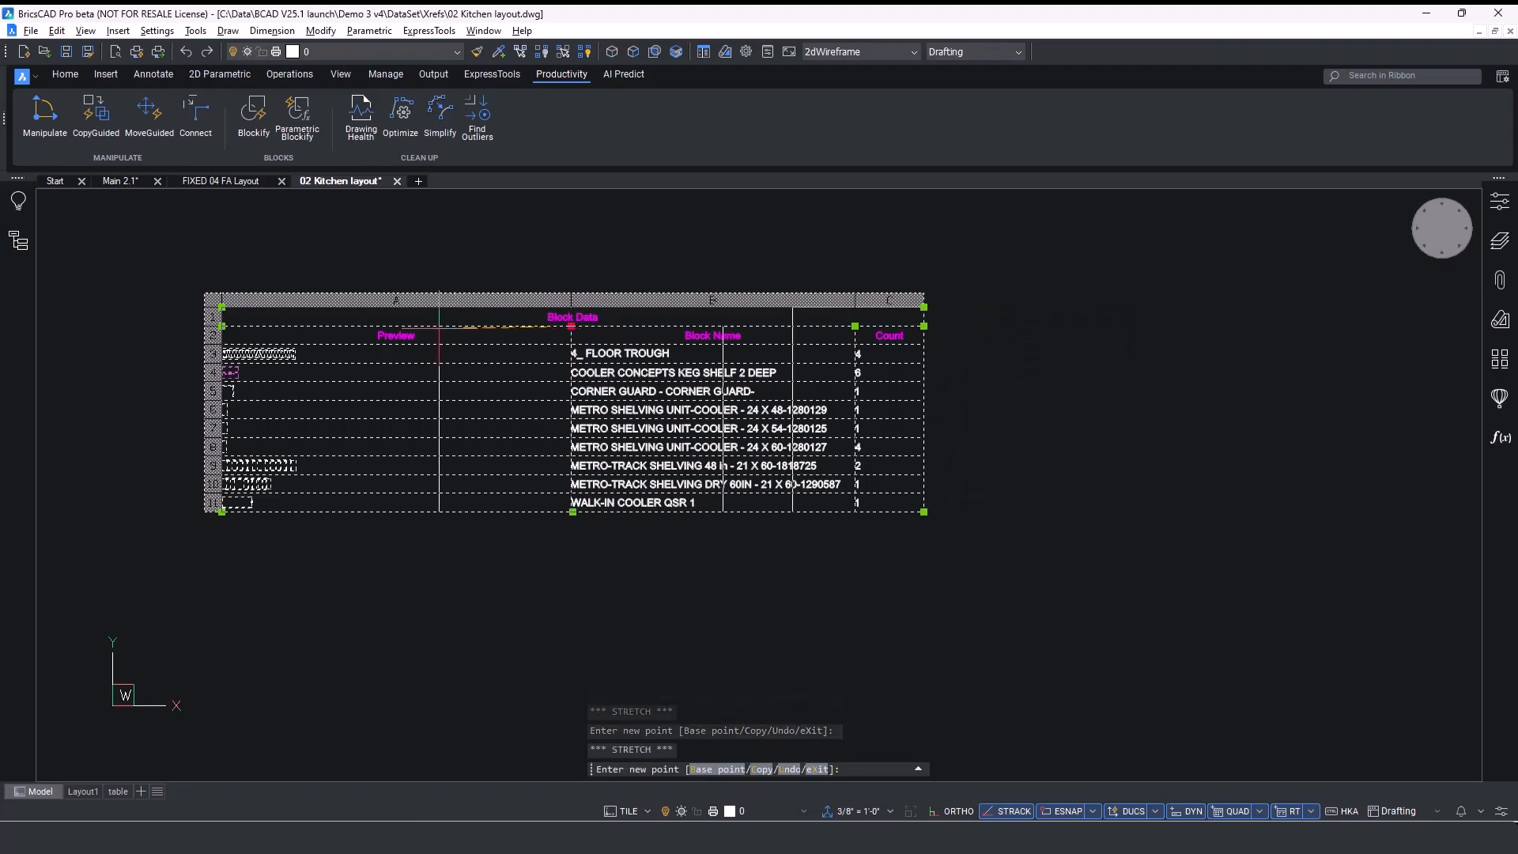
{"action": "scroll", "coordinate": [1010, 364], "scroll_direction": "up", "scroll_amount": 3}
{"action": "key", "text": "Escape"}
Insert two columns after Count in the Block Data table and head them Price and Subtotal.
{"action": "left_click", "coordinate": [764, 308]}
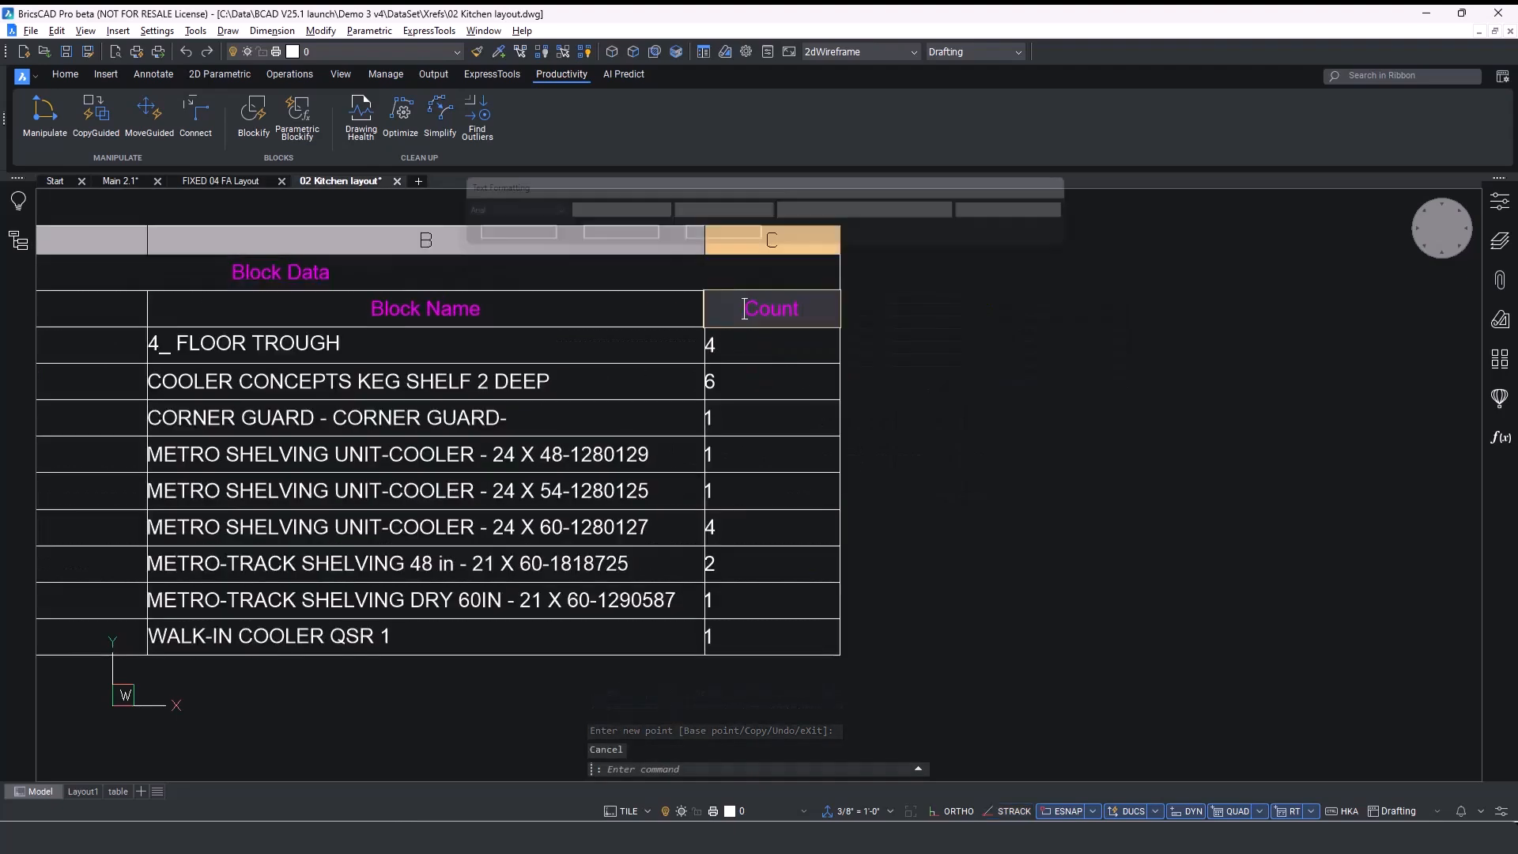
{"action": "left_click", "coordinate": [136, 229]}
{"action": "left_click", "coordinate": [136, 230]}
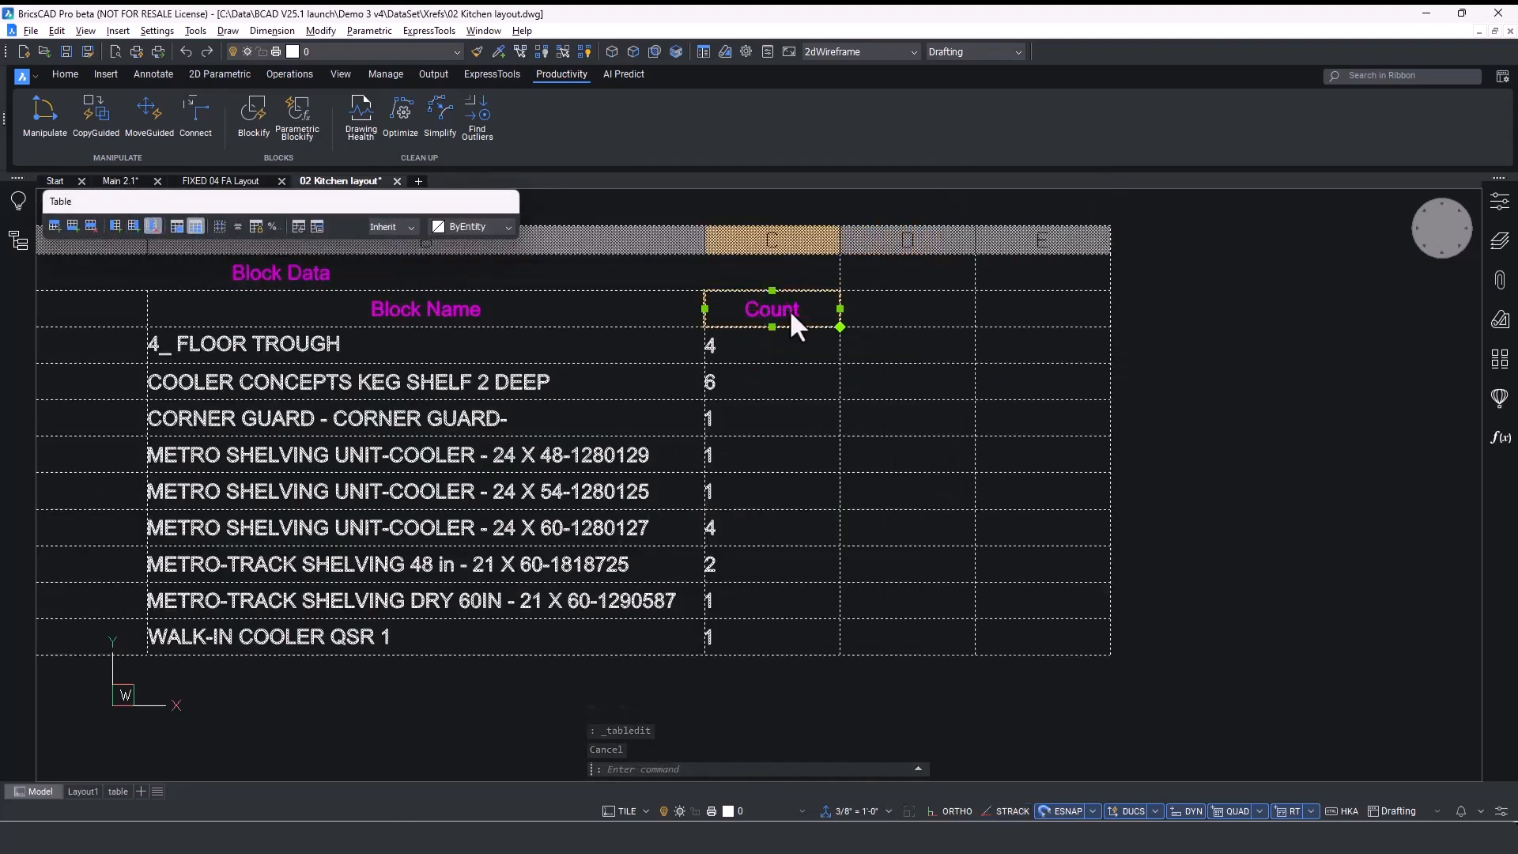
{"action": "double_click", "coordinate": [933, 313]}
{"action": "type", "text": "Price"}
{"action": "key", "text": "Tab"}
{"action": "type", "text": "Subtotal"}
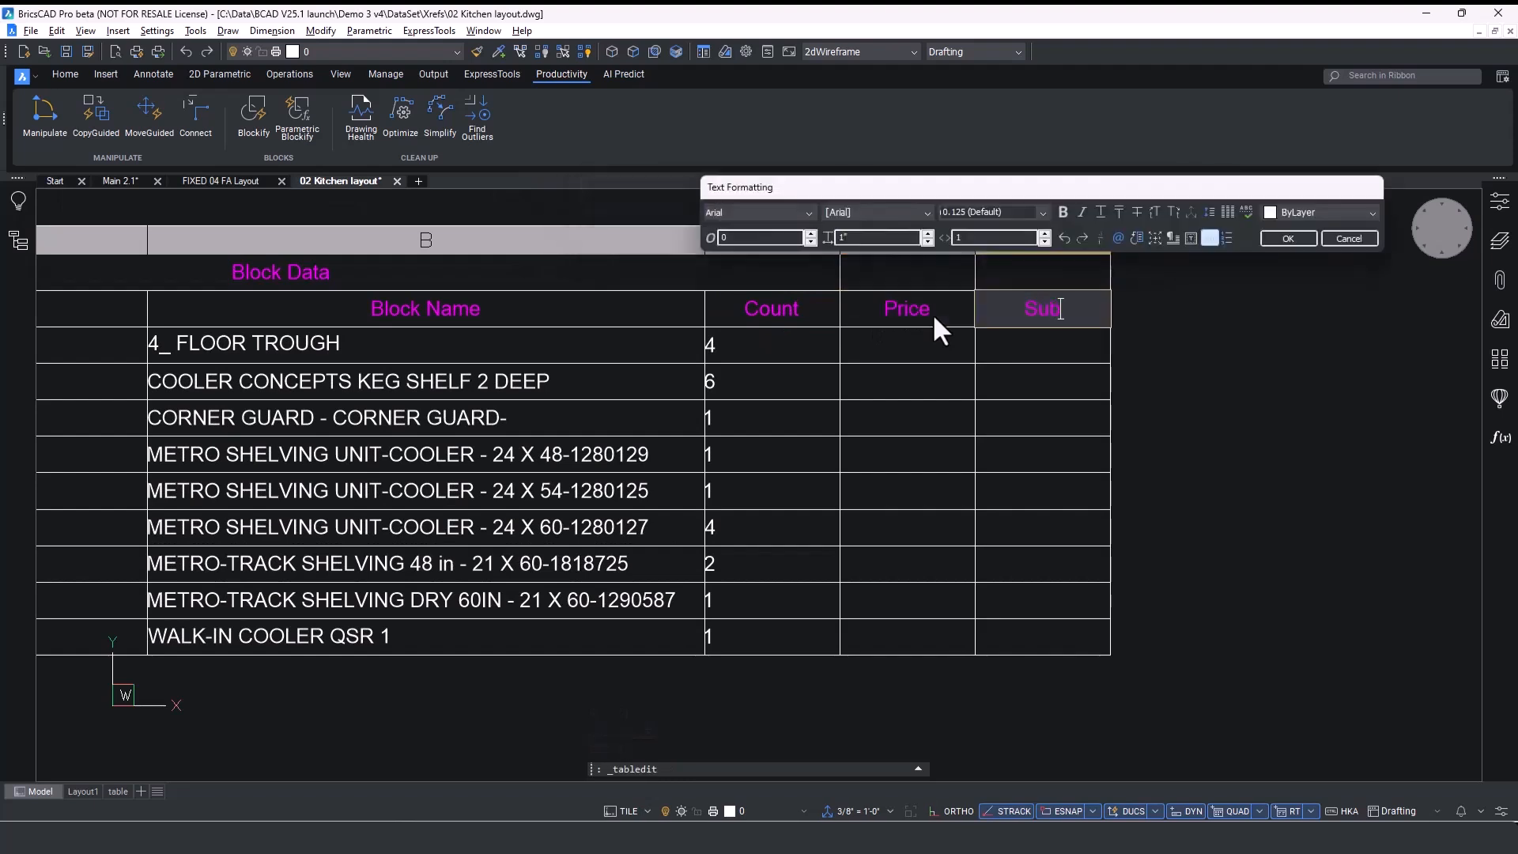
{"action": "key", "text": "Return"}
Enter the prices 3395, 1033 and 225 for the floor trough, keg shelf and corner guard rows.
{"action": "left_click", "coordinate": [911, 350]}
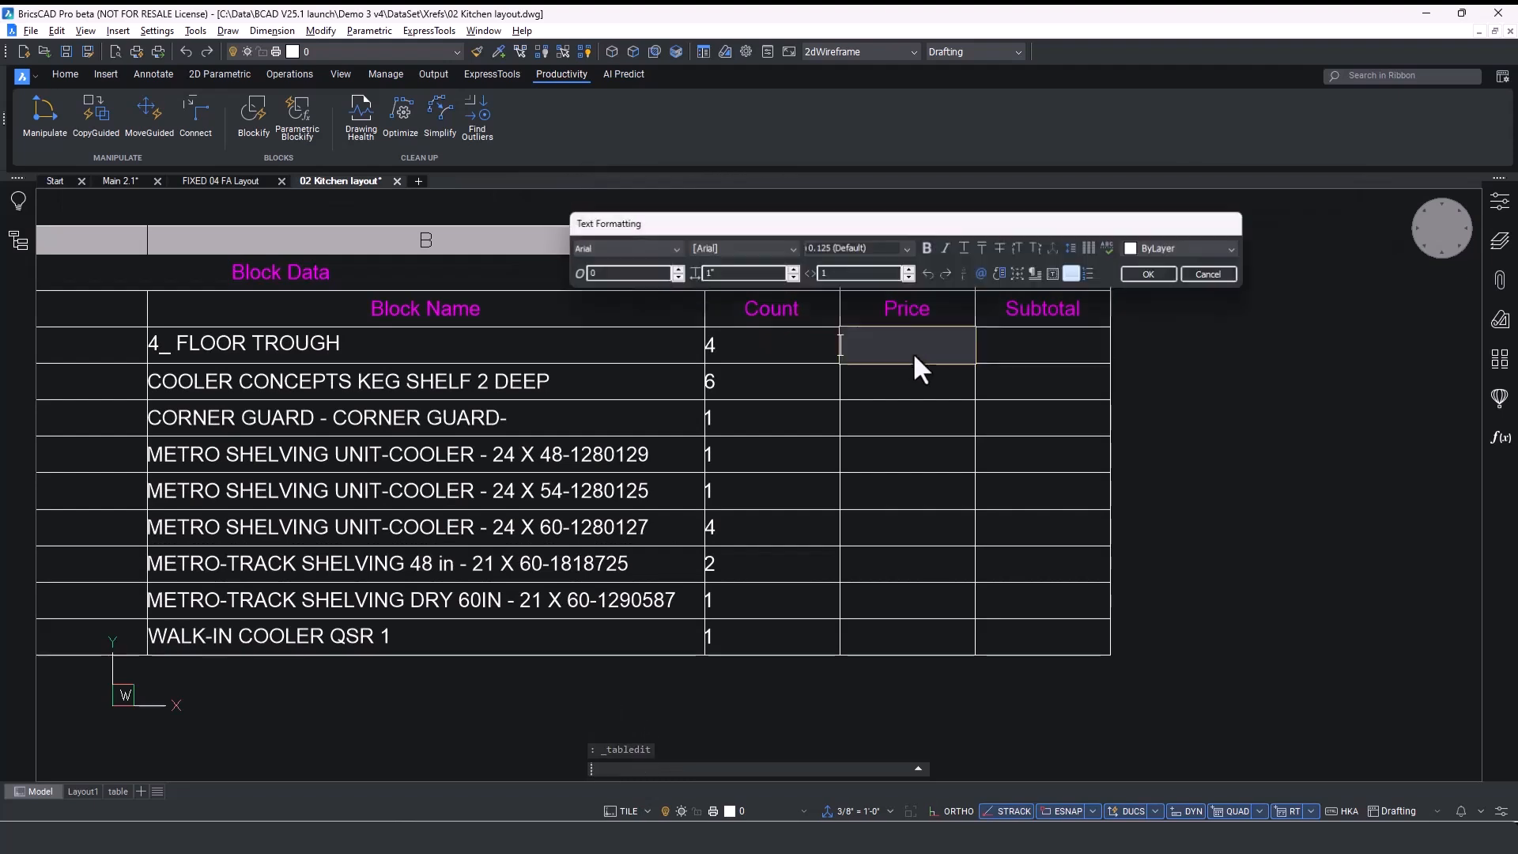
{"action": "type", "text": "3395"}
{"action": "key", "text": "Return"}
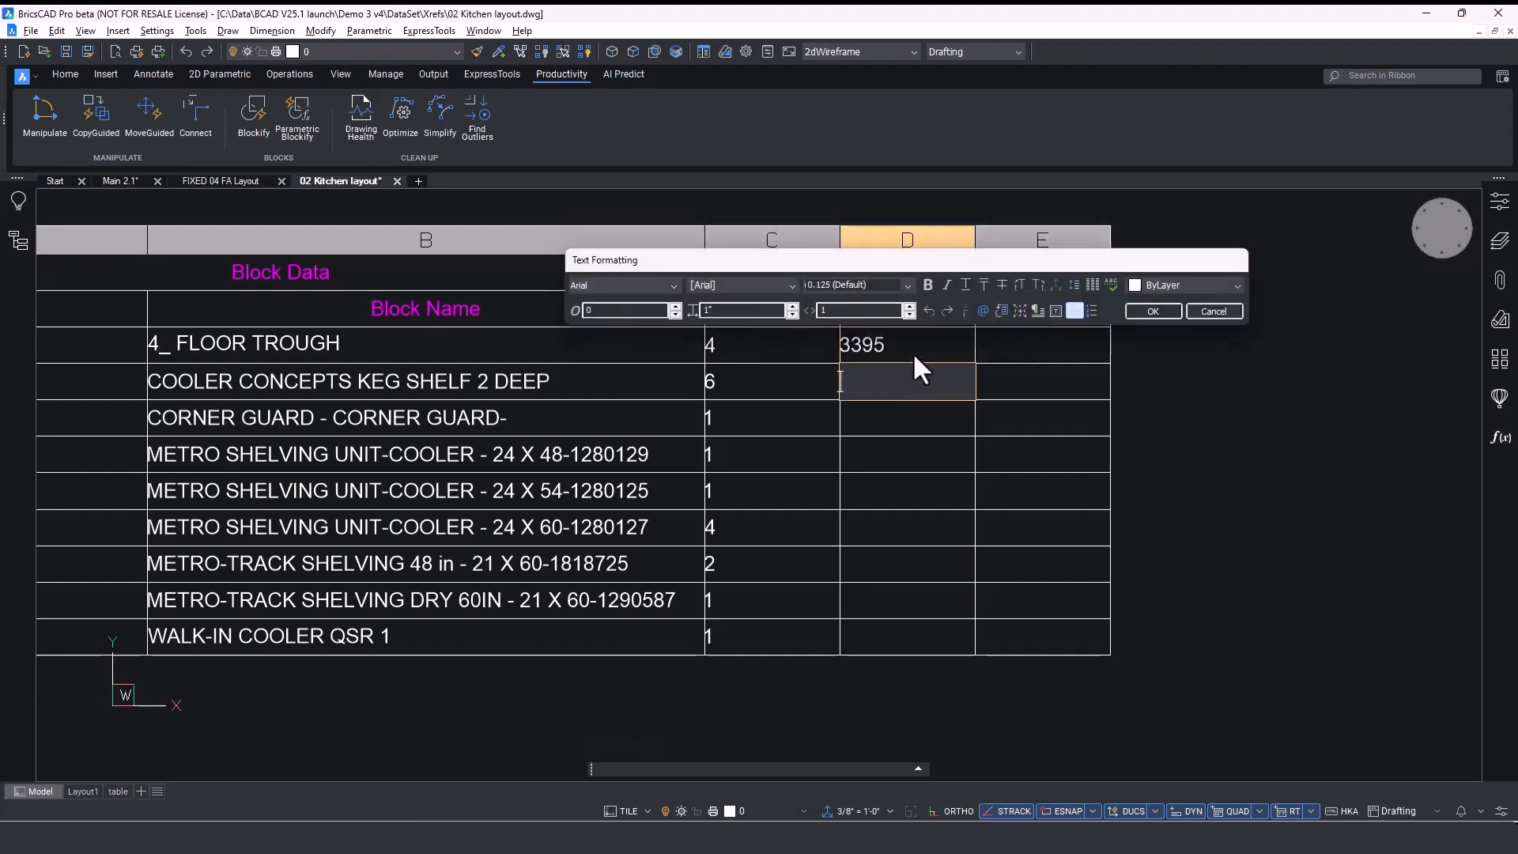
{"action": "type", "text": "1033"}
{"action": "key", "text": "Return"}
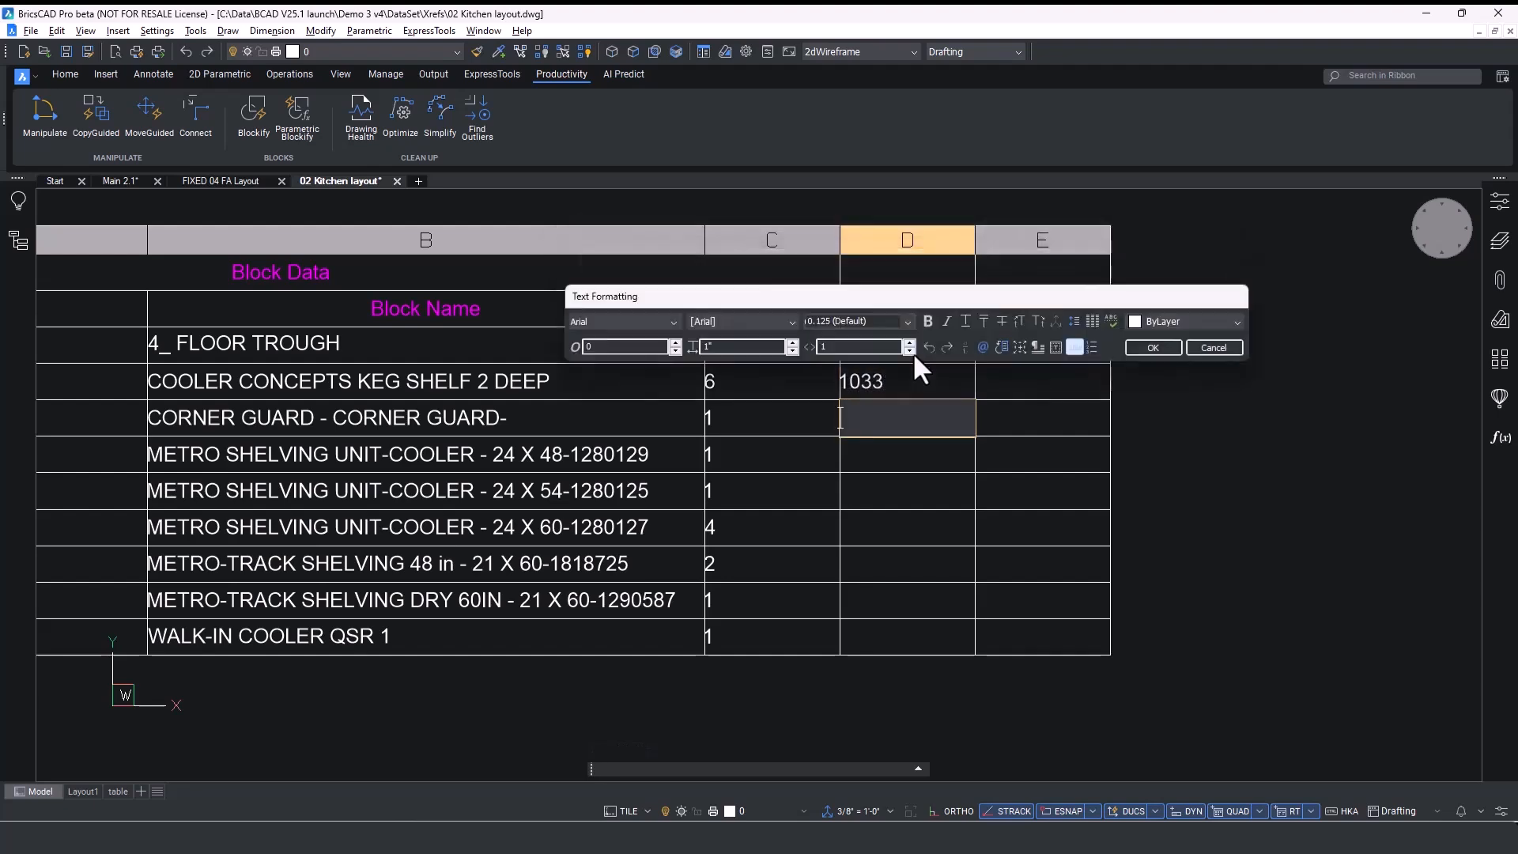
{"action": "type", "text": "225"}
{"action": "key", "text": "Return"}
{"action": "key", "text": "Escape"}
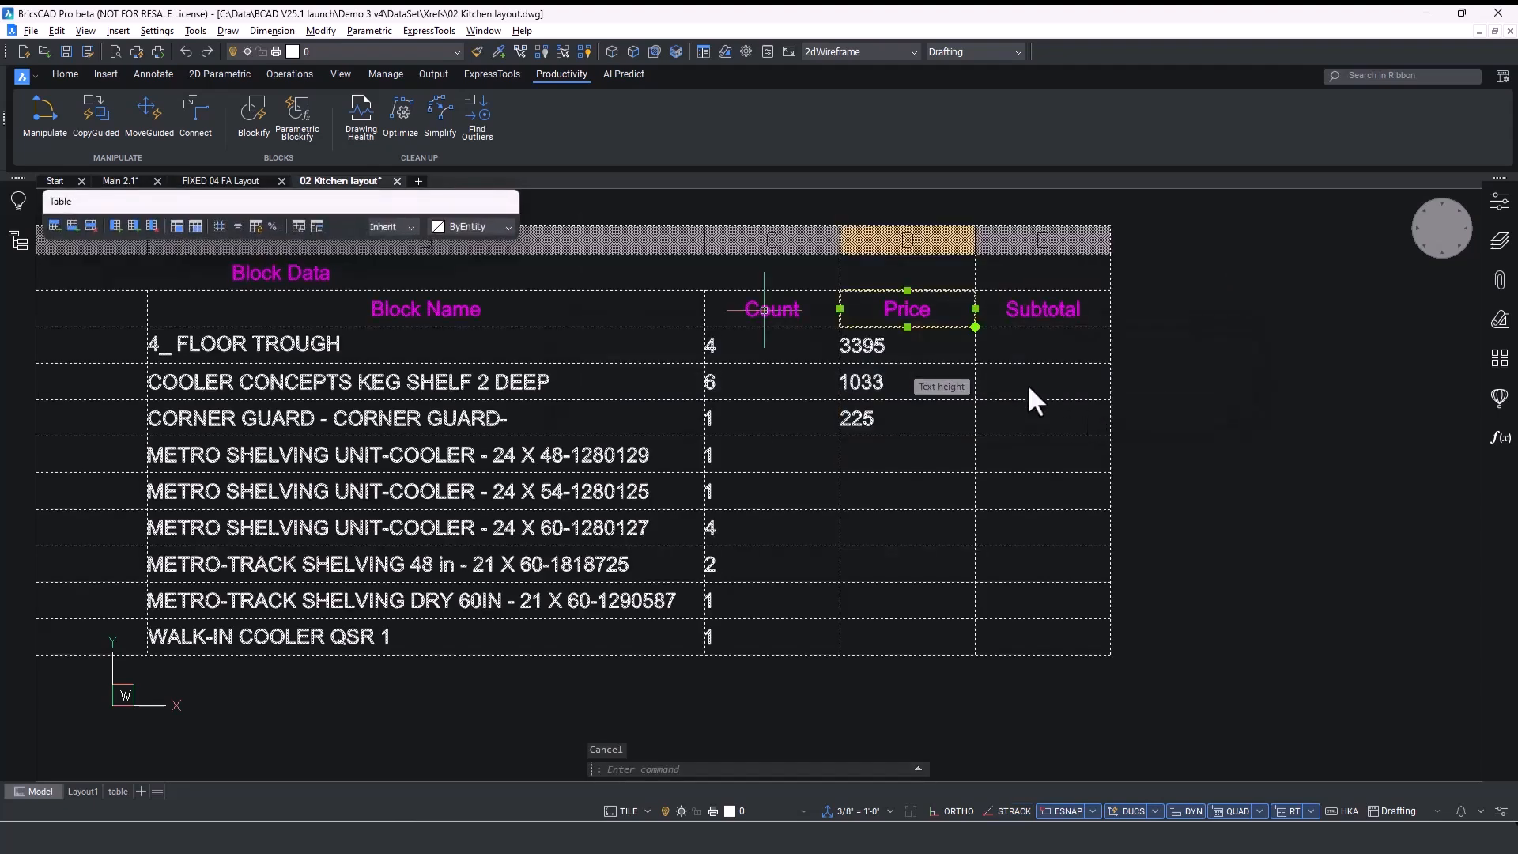
Enter a formula in the 4_ FLOOR TROUGH row's Subtotal cell that multiplies the row's count by its price.
{"action": "key", "text": "Escape"}
{"action": "double_click", "coordinate": [1171, 445]}
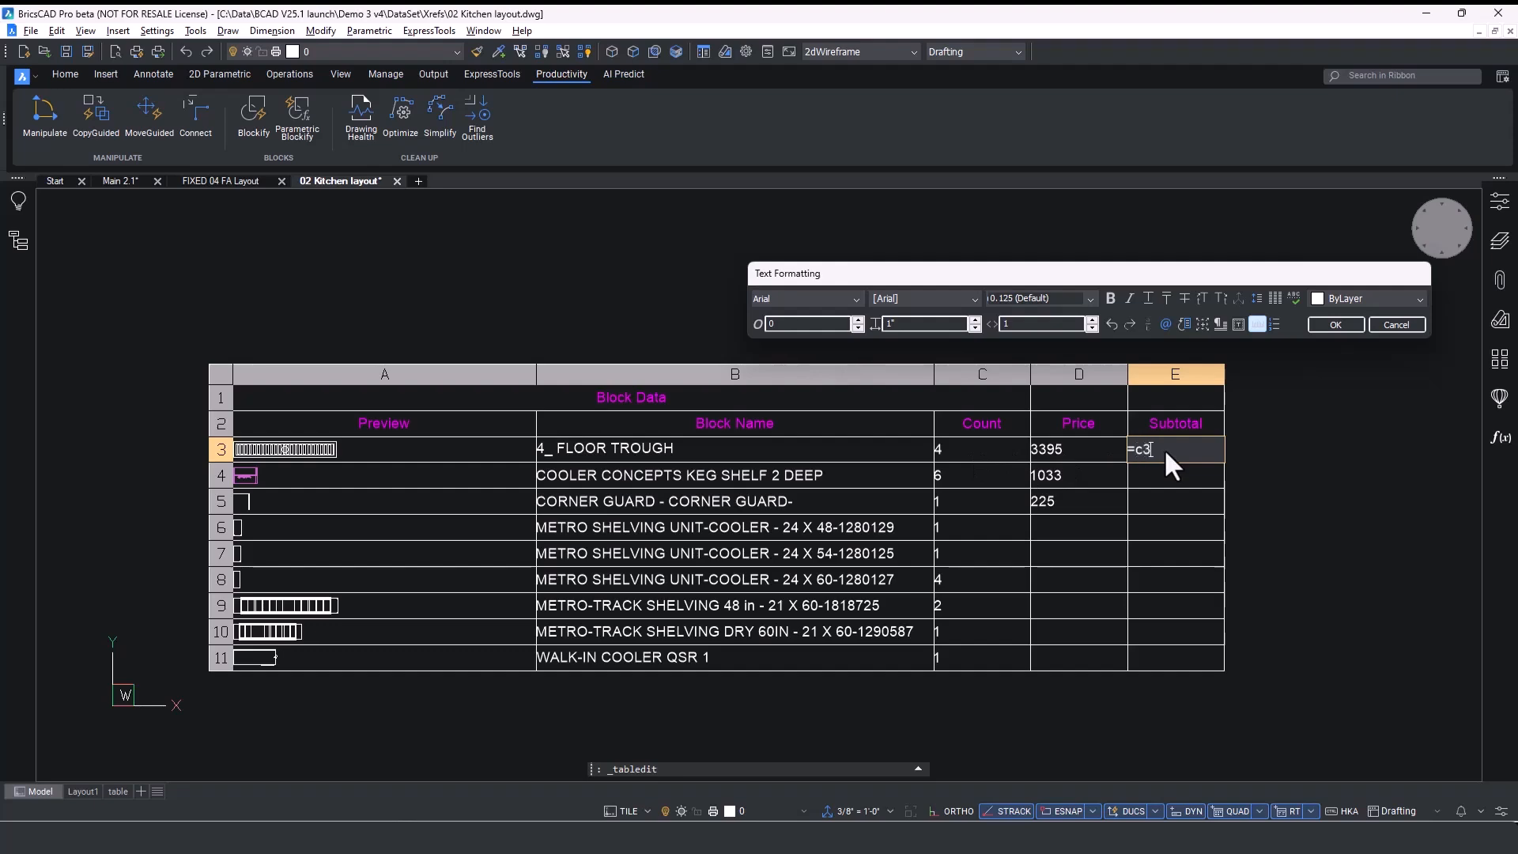
{"action": "left_click", "coordinate": [1336, 324]}
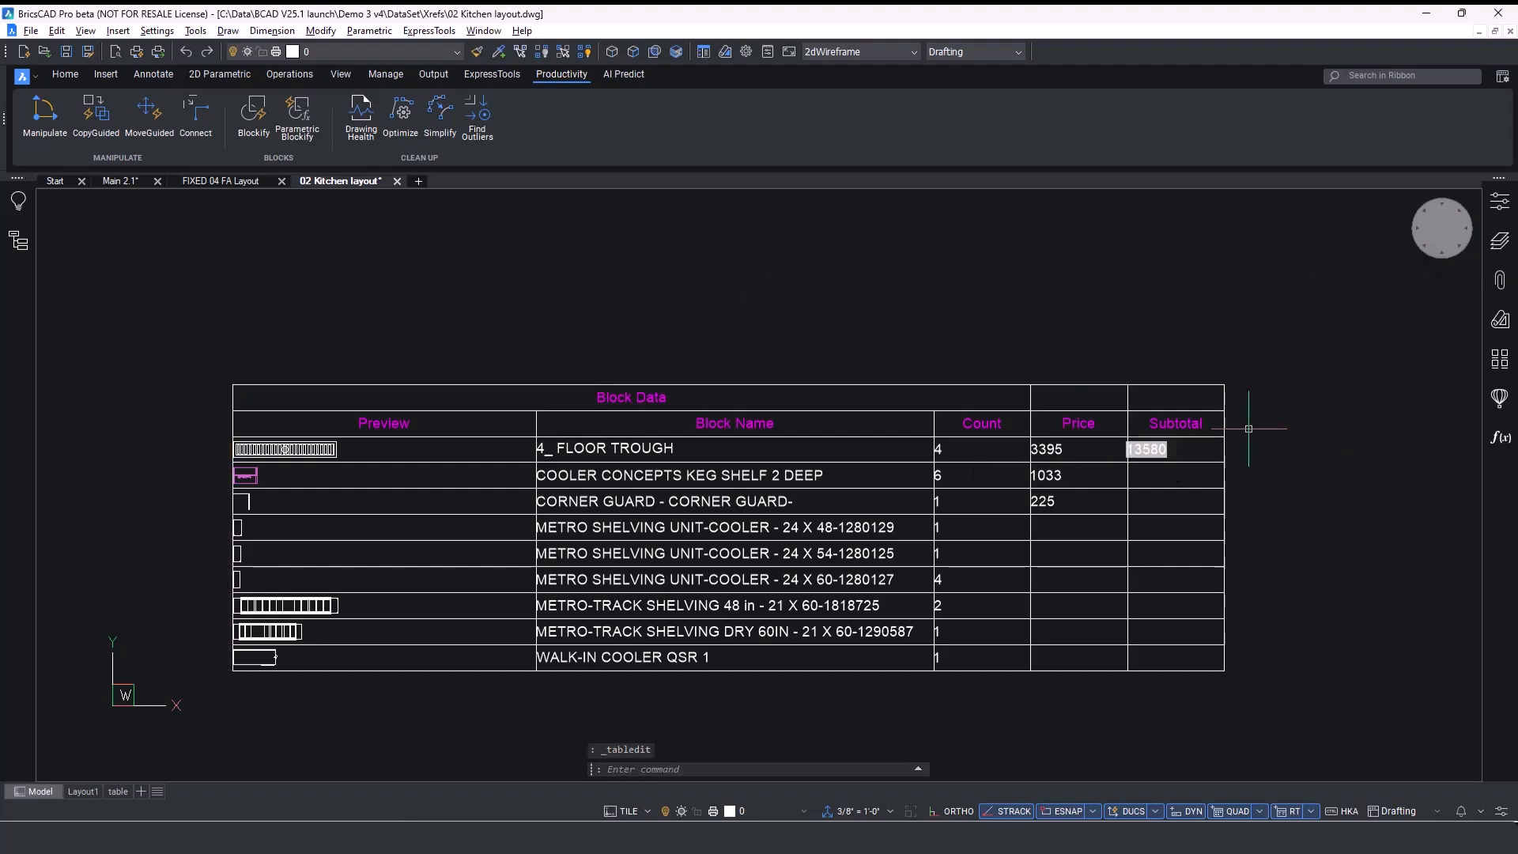
Fill the subtotal formula as a series down to the corner guard row and open that row's Subtotal cell to check it.
{"action": "left_click", "coordinate": [1224, 461]}
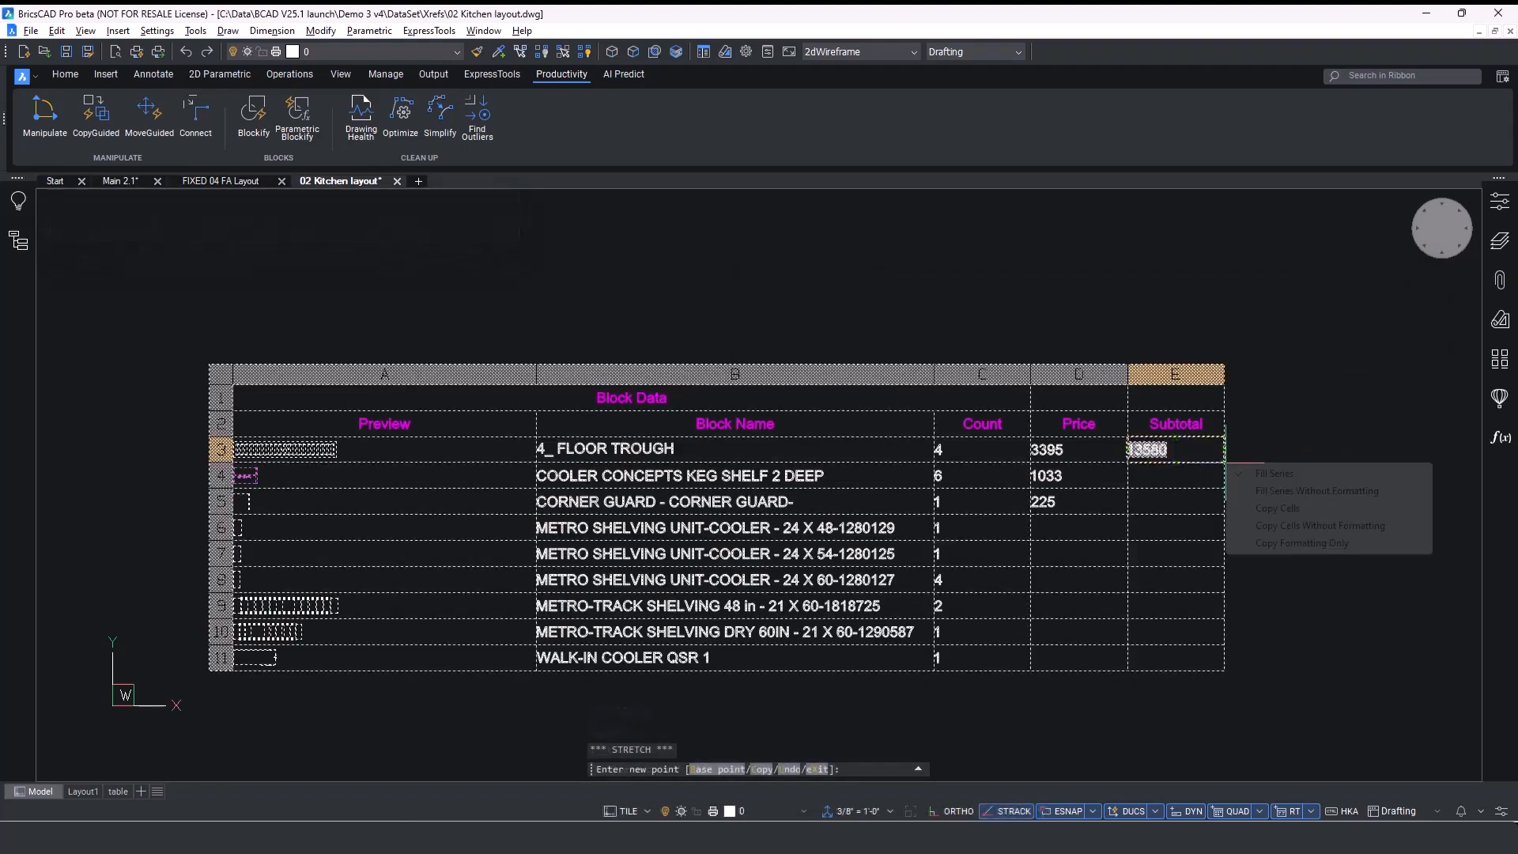
{"action": "left_click", "coordinate": [1265, 475]}
{"action": "left_click", "coordinate": [1169, 508]}
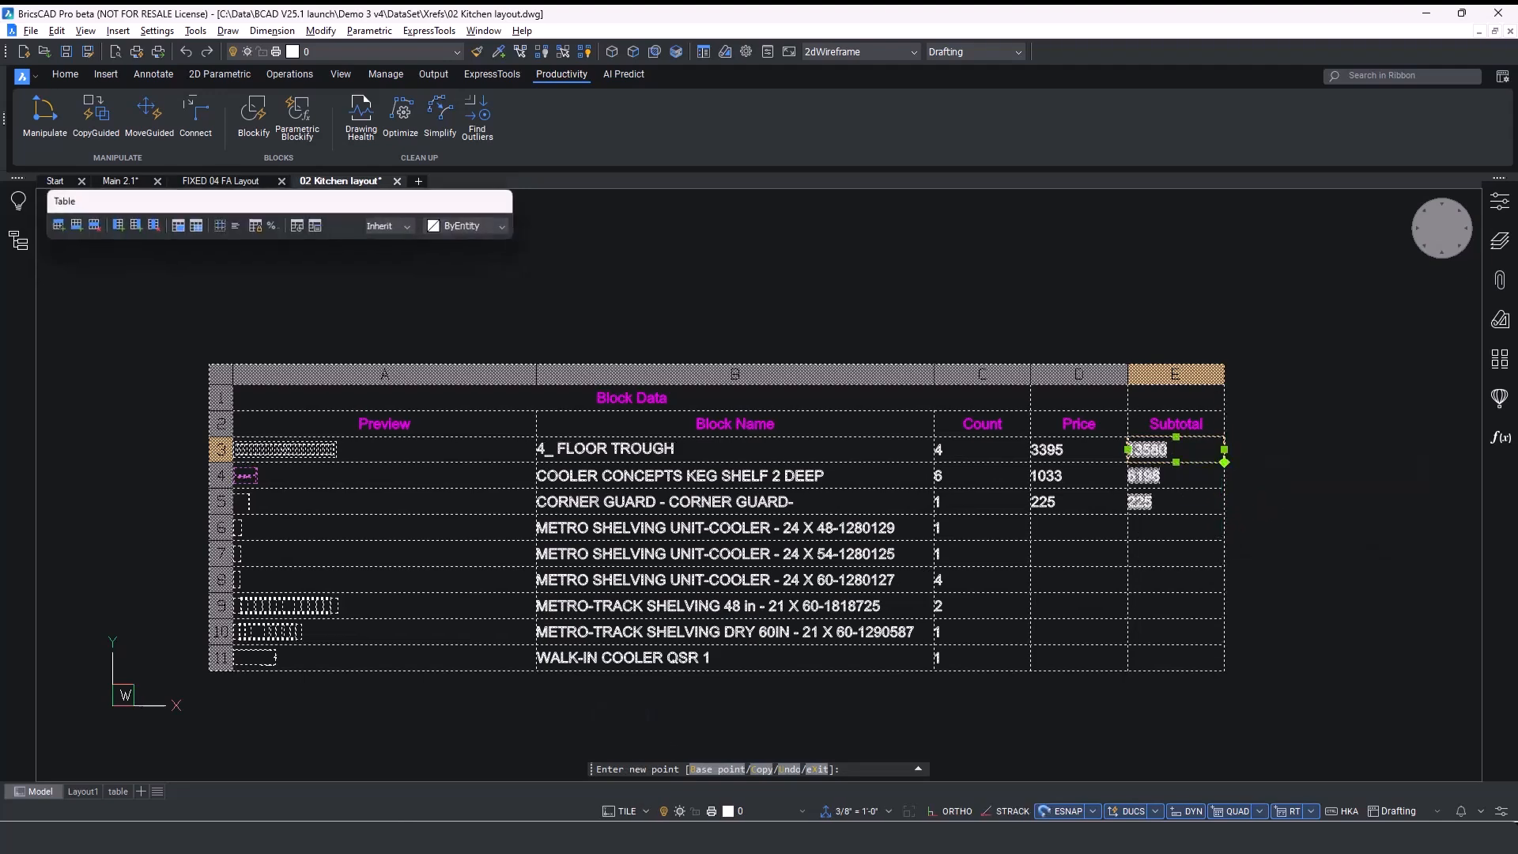
{"action": "double_click", "coordinate": [1171, 503]}
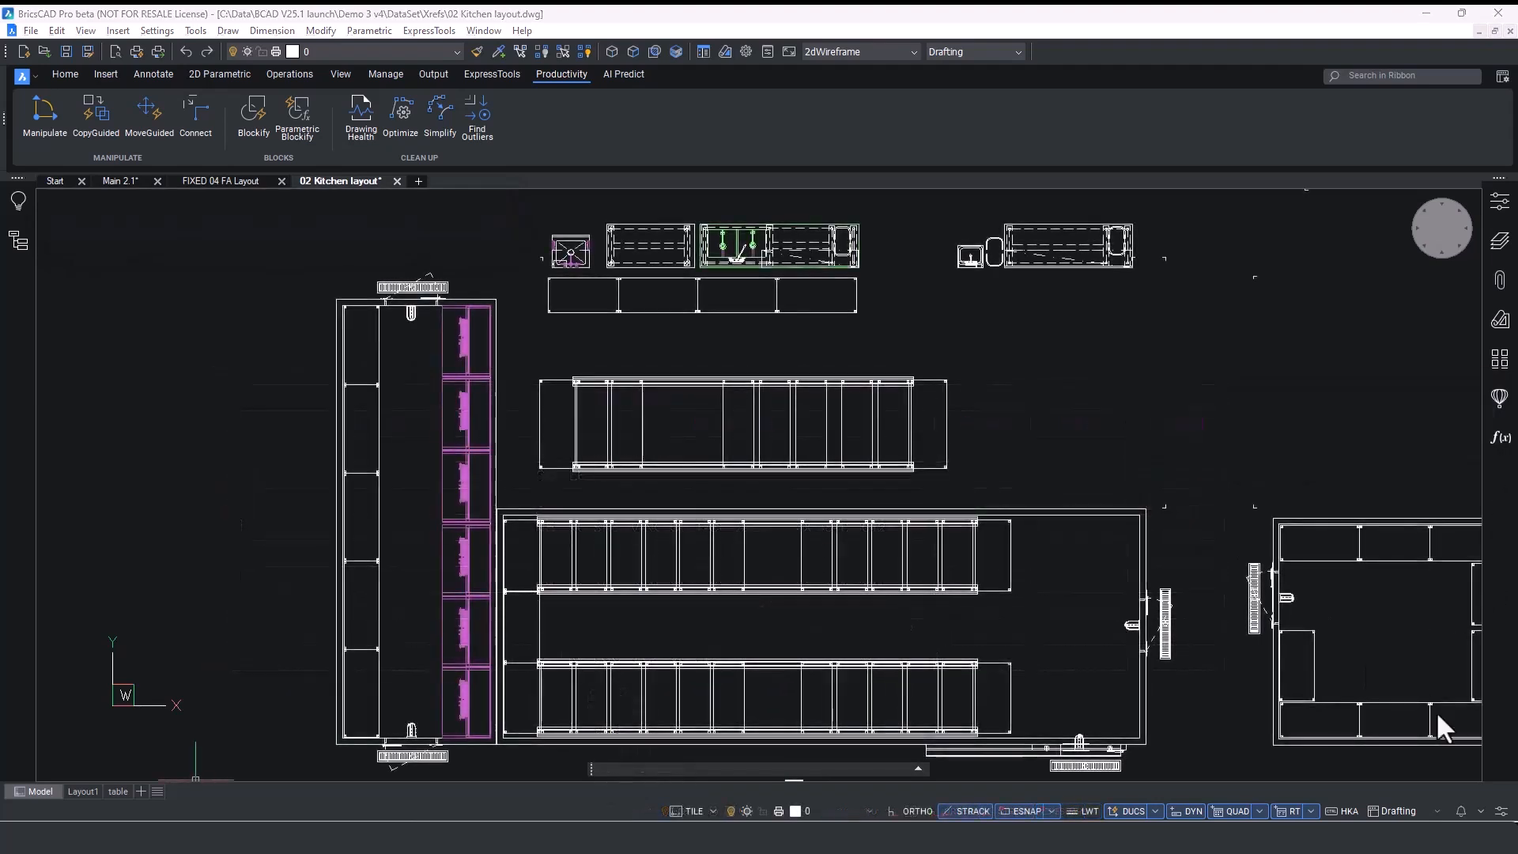
Add the Viewport Standard Scale and Annotation Scale fields to the status bar, leaving the current annotation scale unchanged.
{"action": "left_click", "coordinate": [1501, 811]}
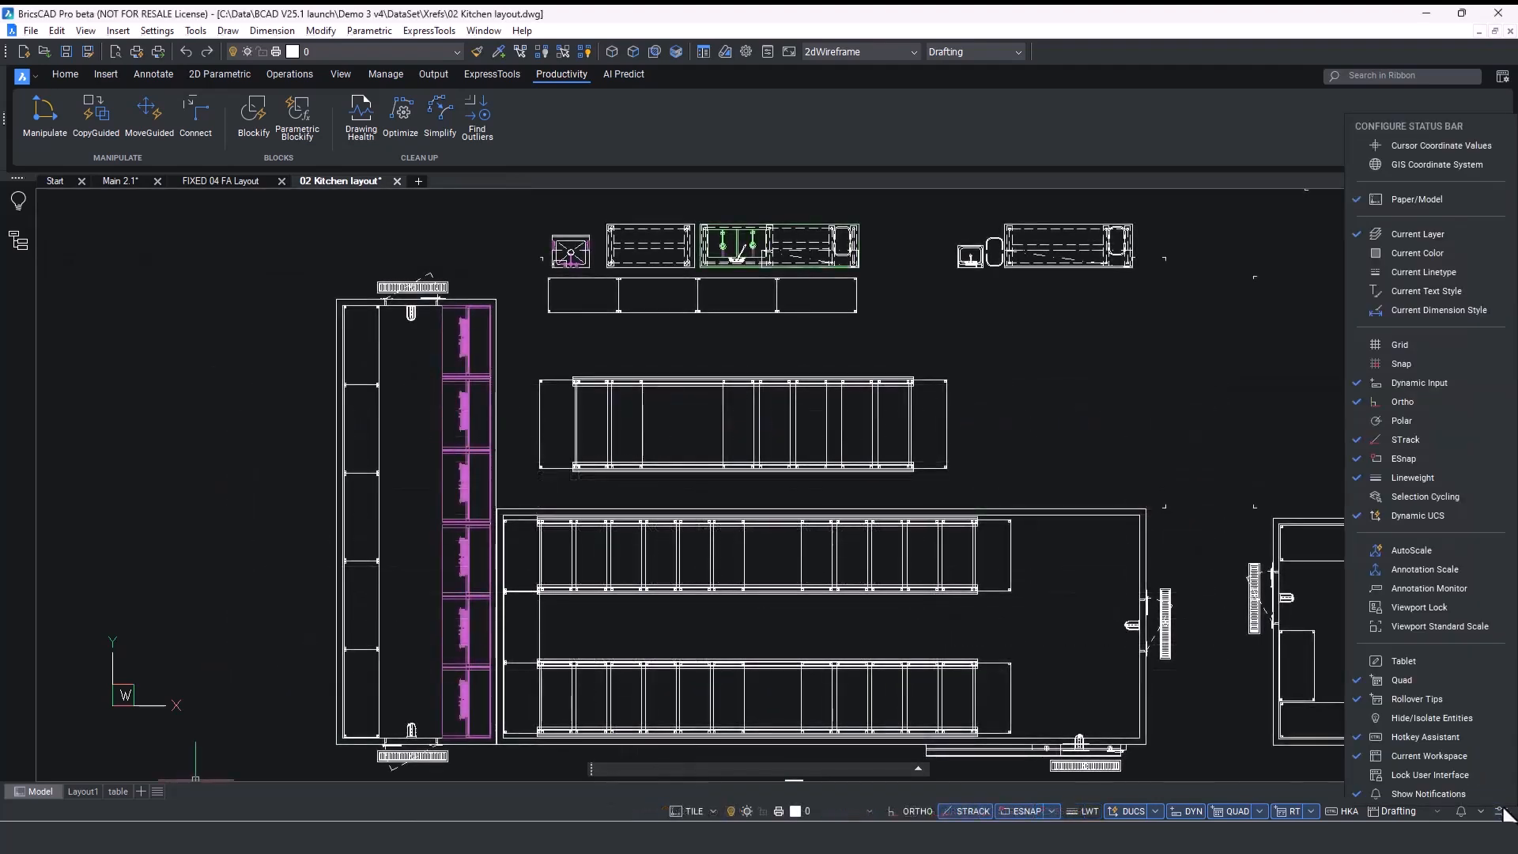
{"action": "left_click", "coordinate": [1423, 626]}
{"action": "left_click", "coordinate": [1396, 571]}
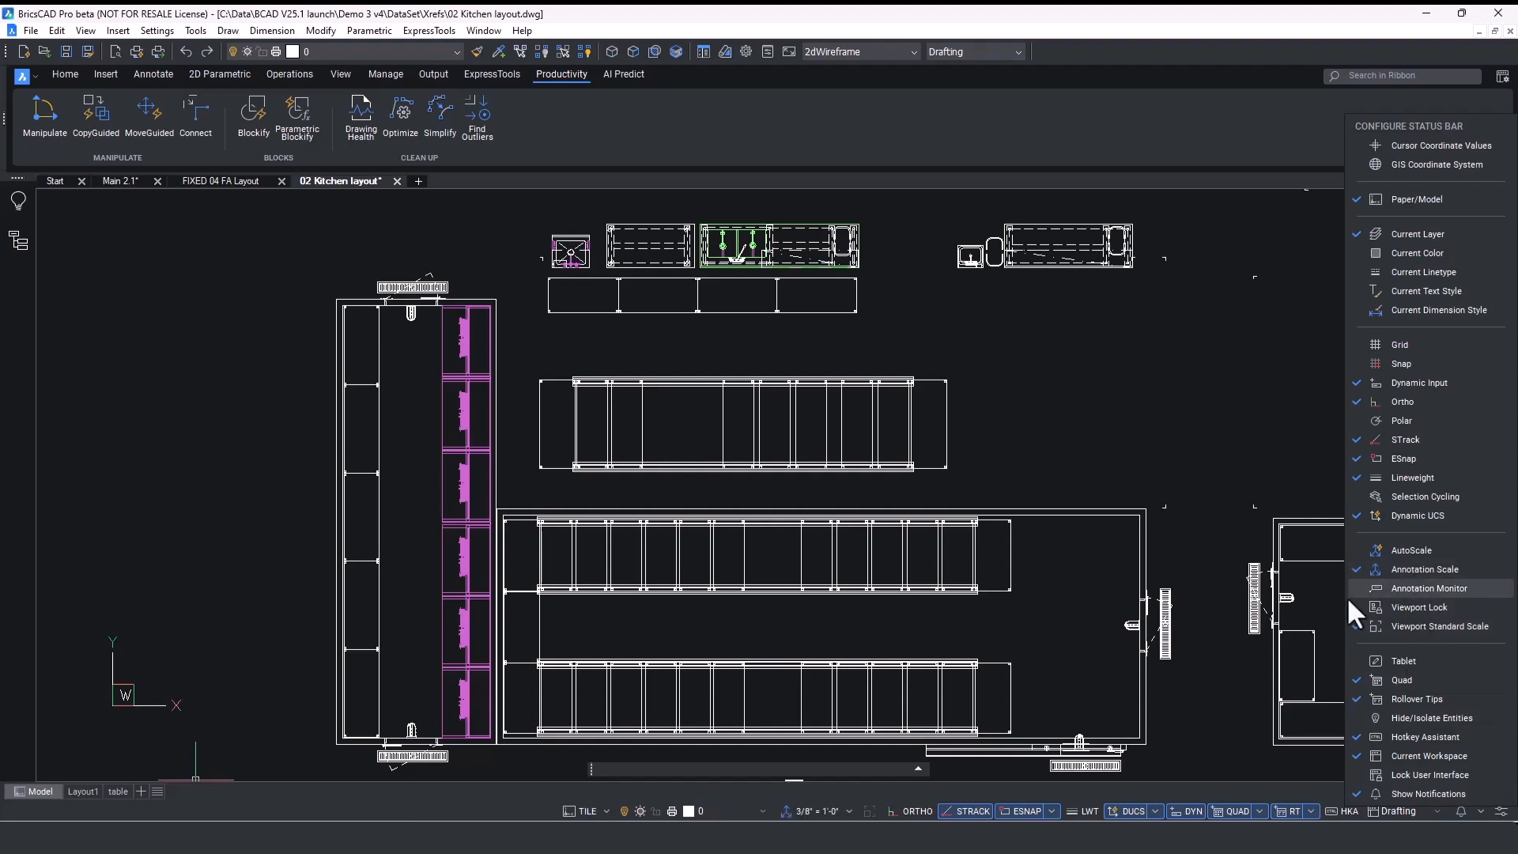
{"action": "left_click", "coordinate": [794, 814]}
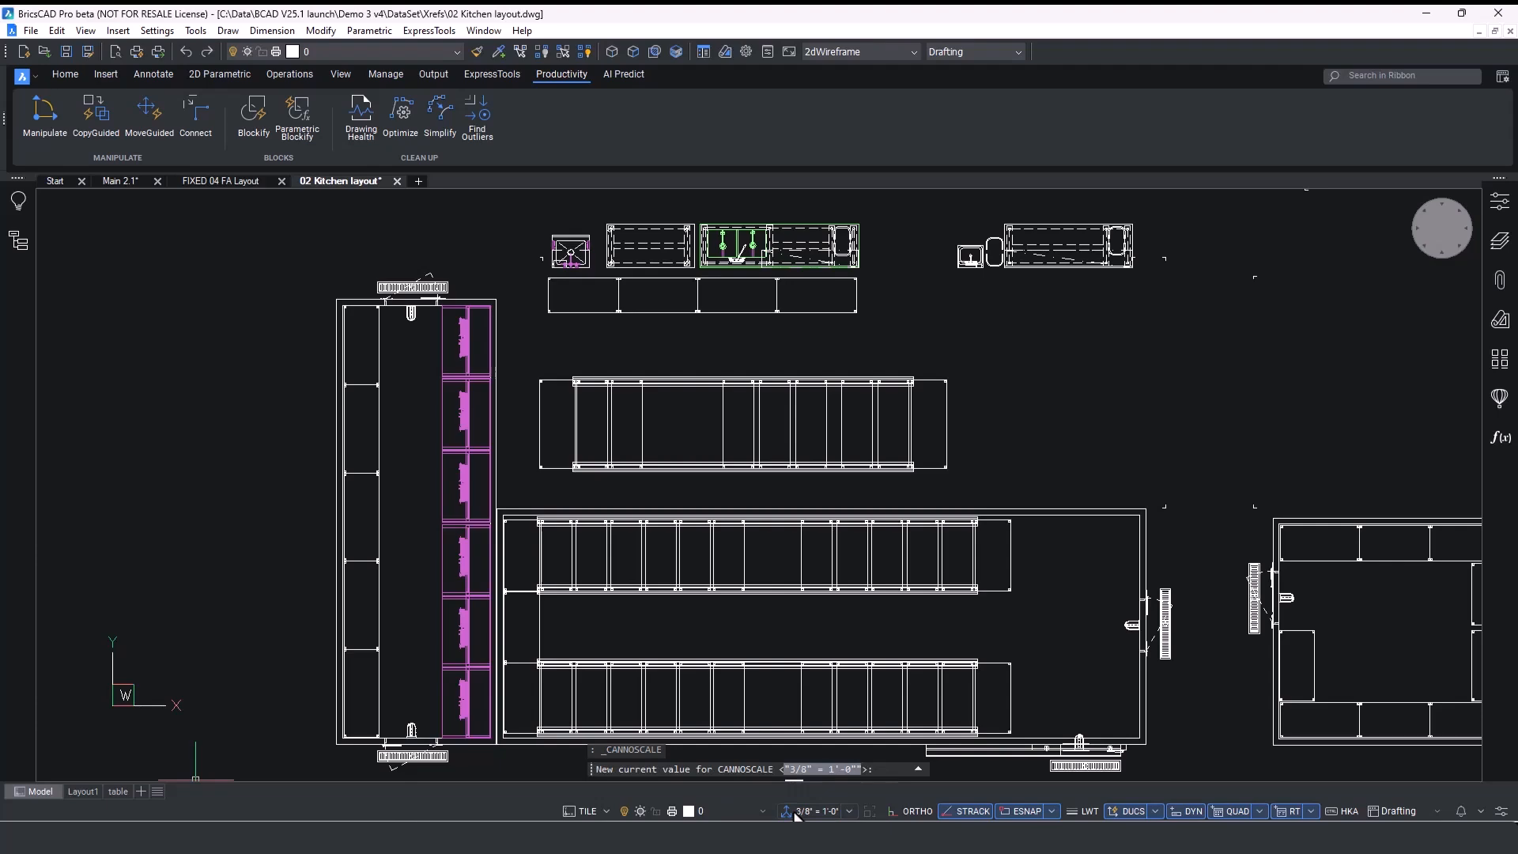
{"action": "key", "text": "Escape"}
Restore the saved view Kitch2 and return to the saved view kitch4, comparing their annotation scales.
{"action": "right_click", "coordinate": [1435, 228]}
{"action": "mouse_move", "coordinate": [1425, 254]}
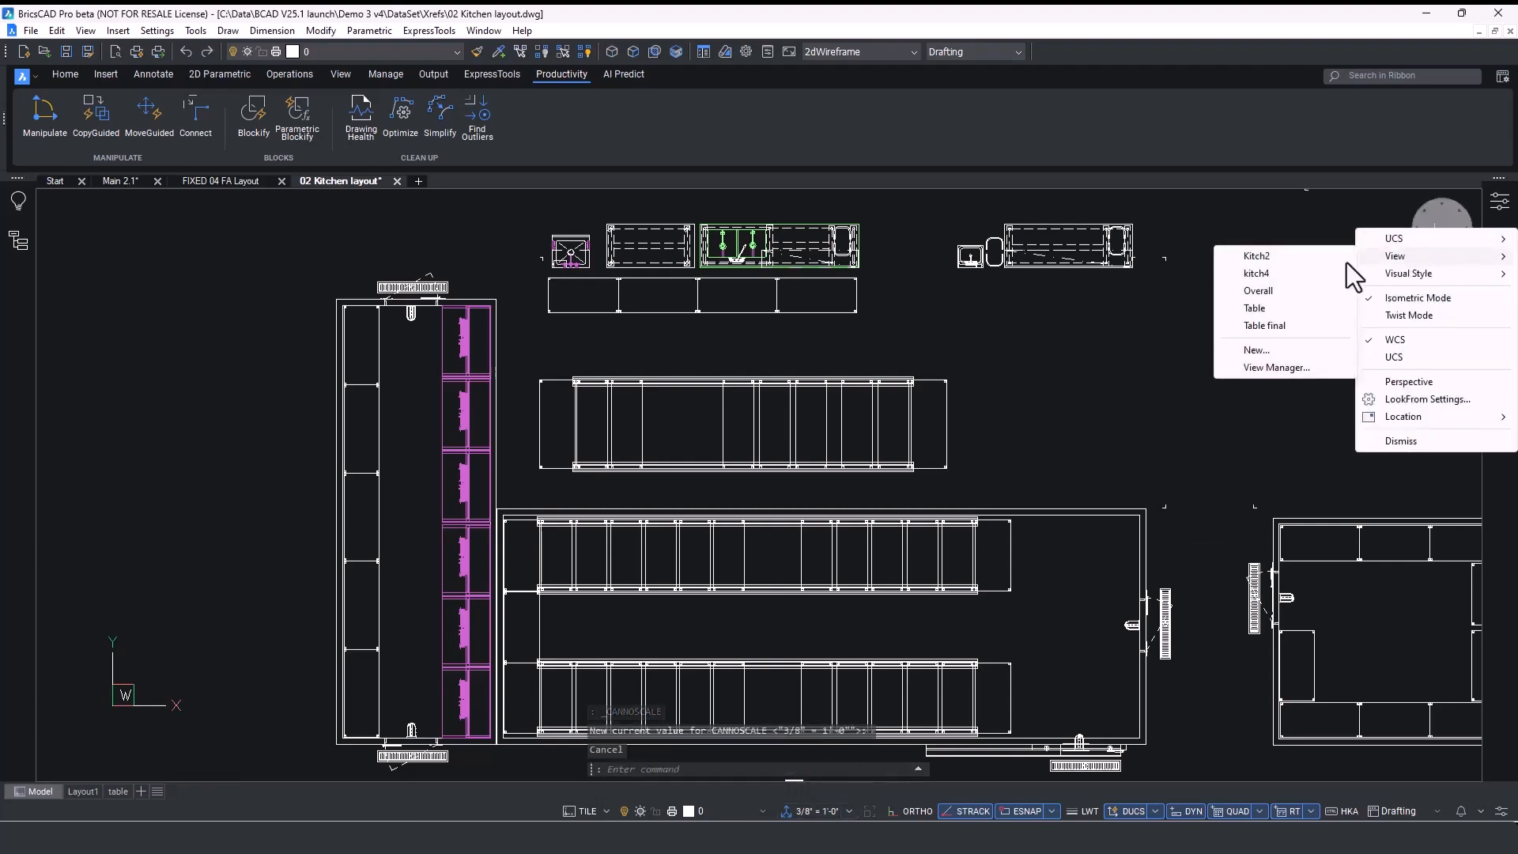
{"action": "left_click", "coordinate": [1271, 255]}
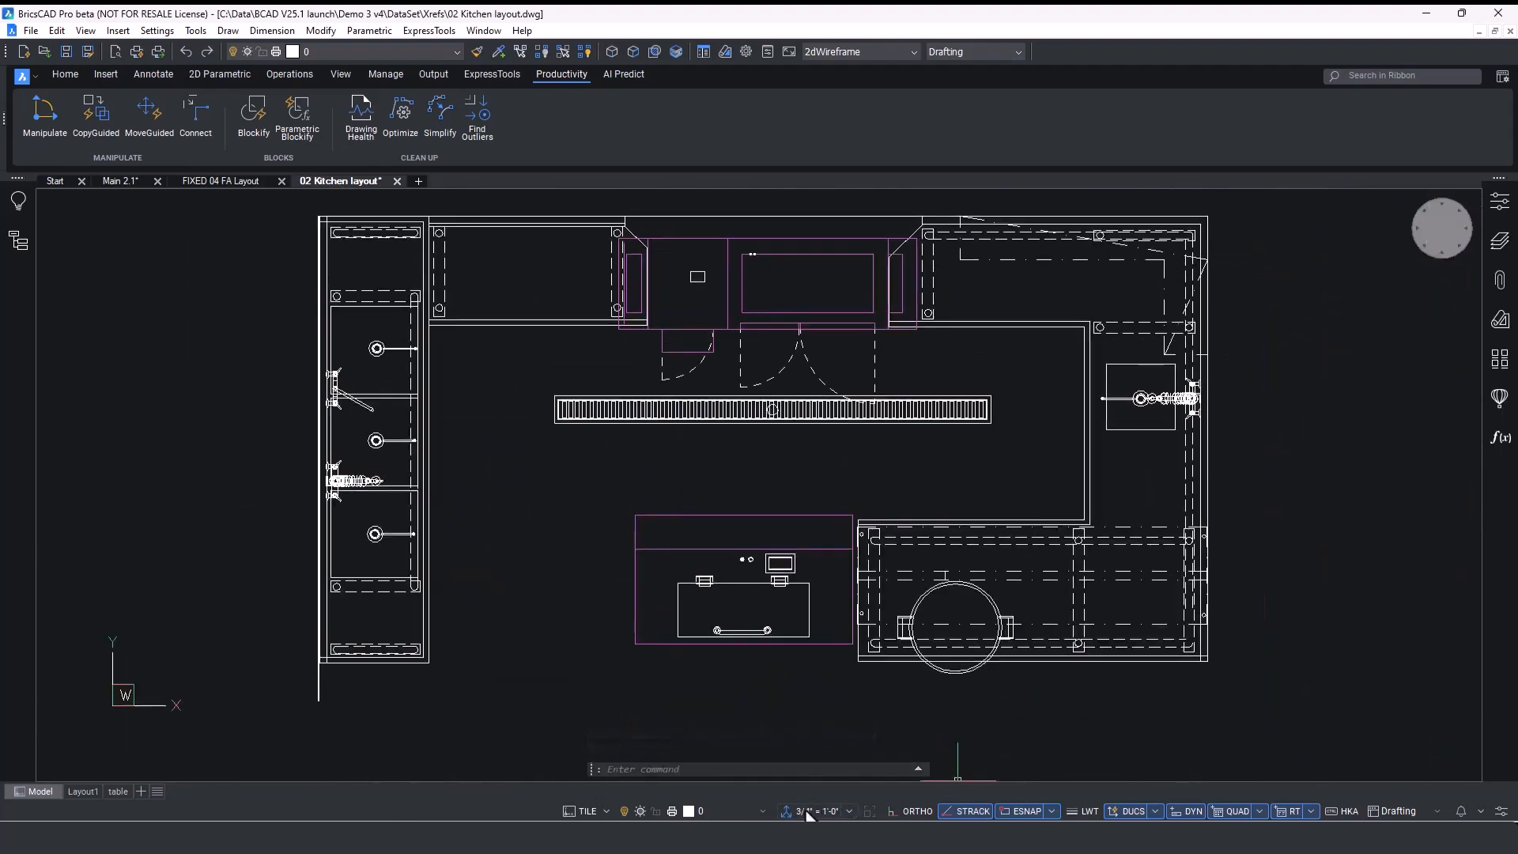
{"action": "right_click", "coordinate": [1442, 228]}
{"action": "mouse_move", "coordinate": [1441, 247]}
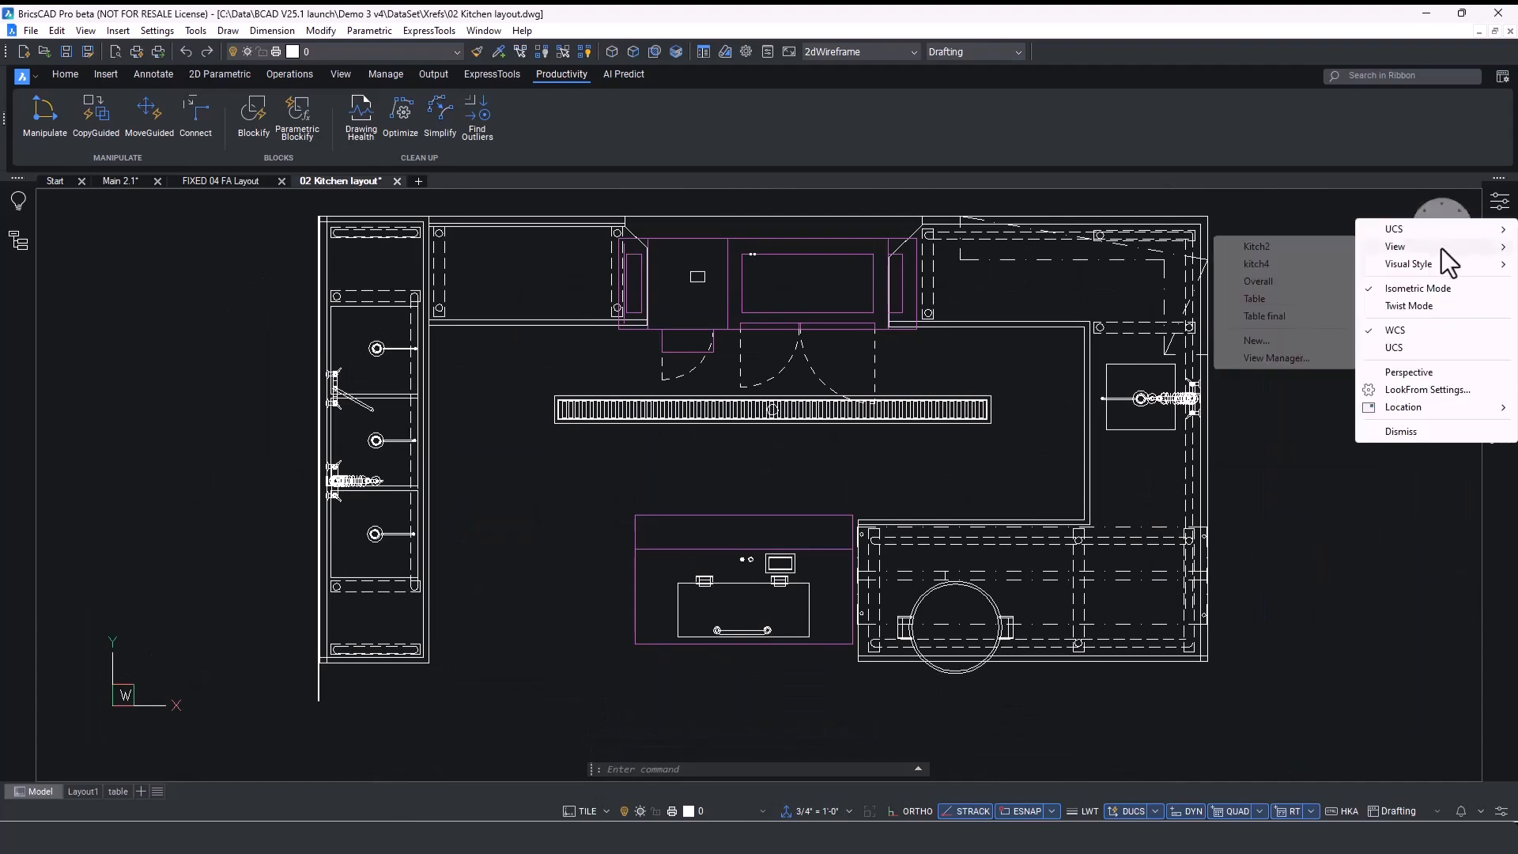
{"action": "left_click", "coordinate": [1269, 281]}
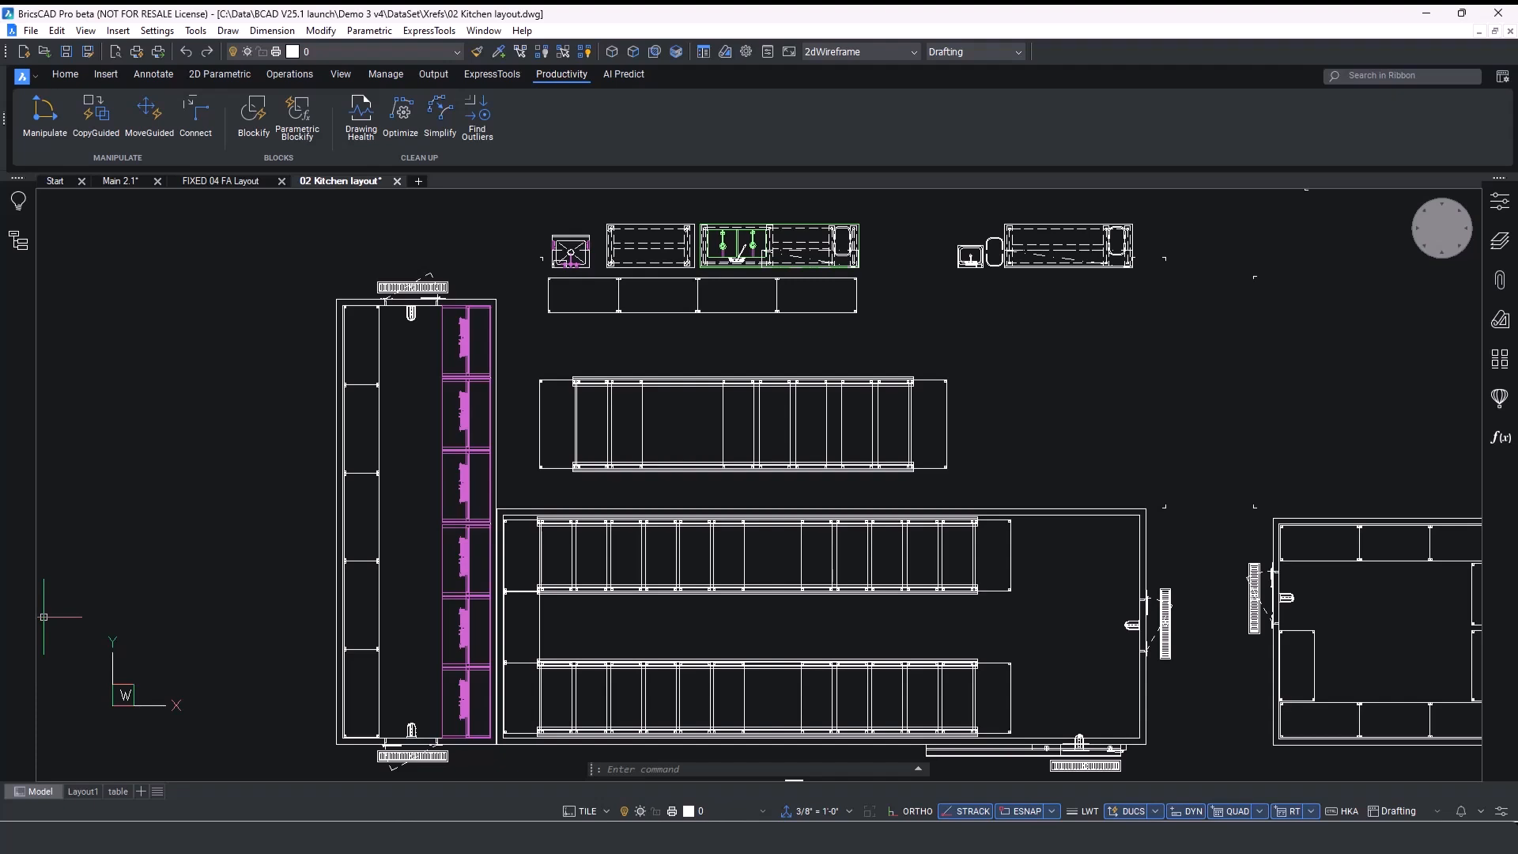
In Main 2.1, try a 1/4" = 1'-0" standard scale on the kitchen plan viewport and set it back to 3/8" = 1'-0".
{"action": "left_click", "coordinate": [121, 182]}
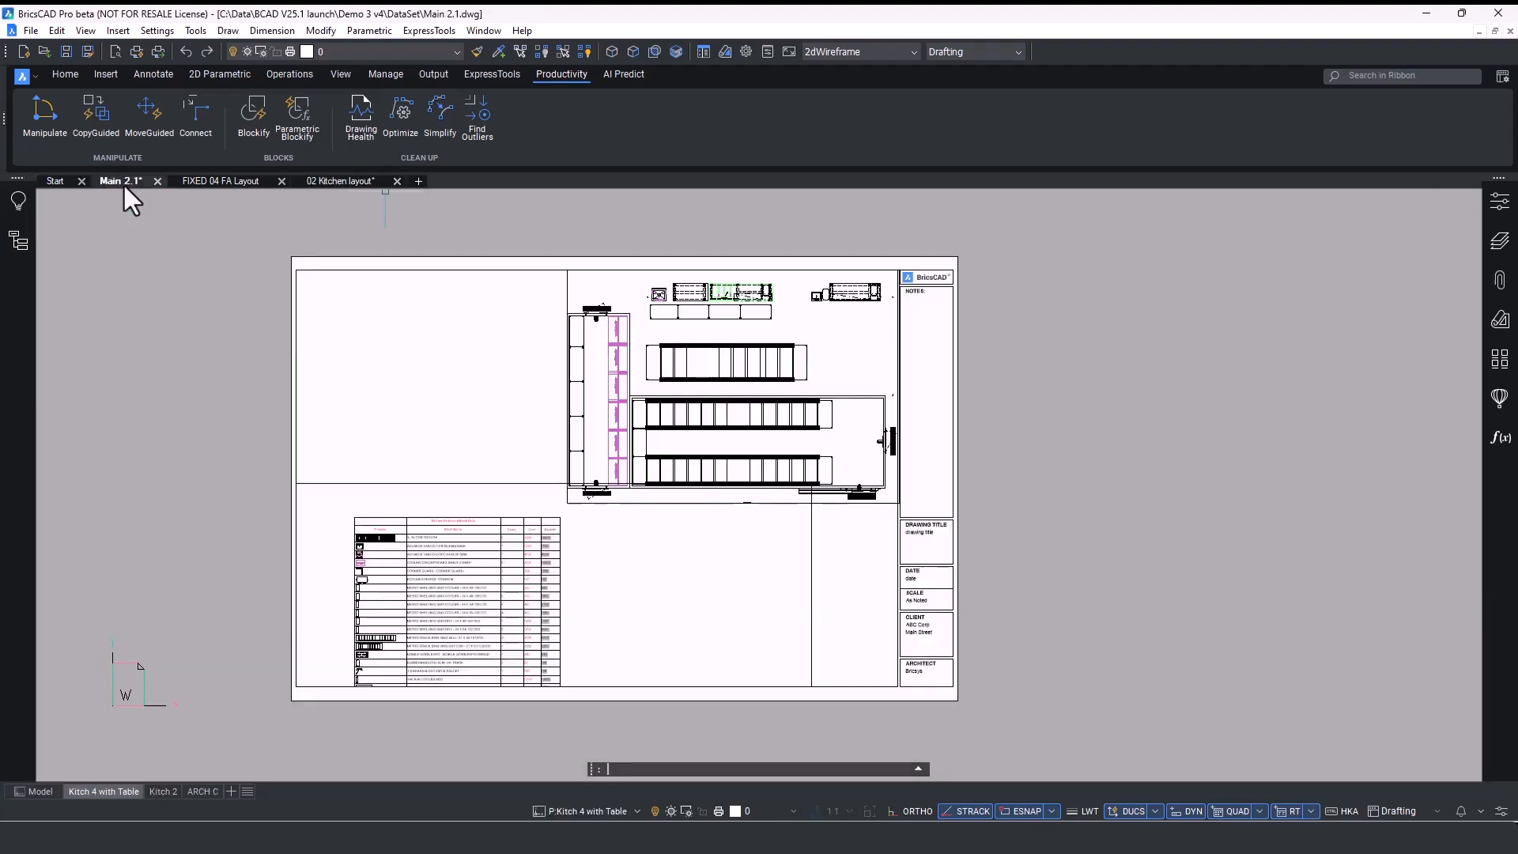
{"action": "left_click", "coordinate": [567, 286]}
{"action": "left_click", "coordinate": [857, 811]}
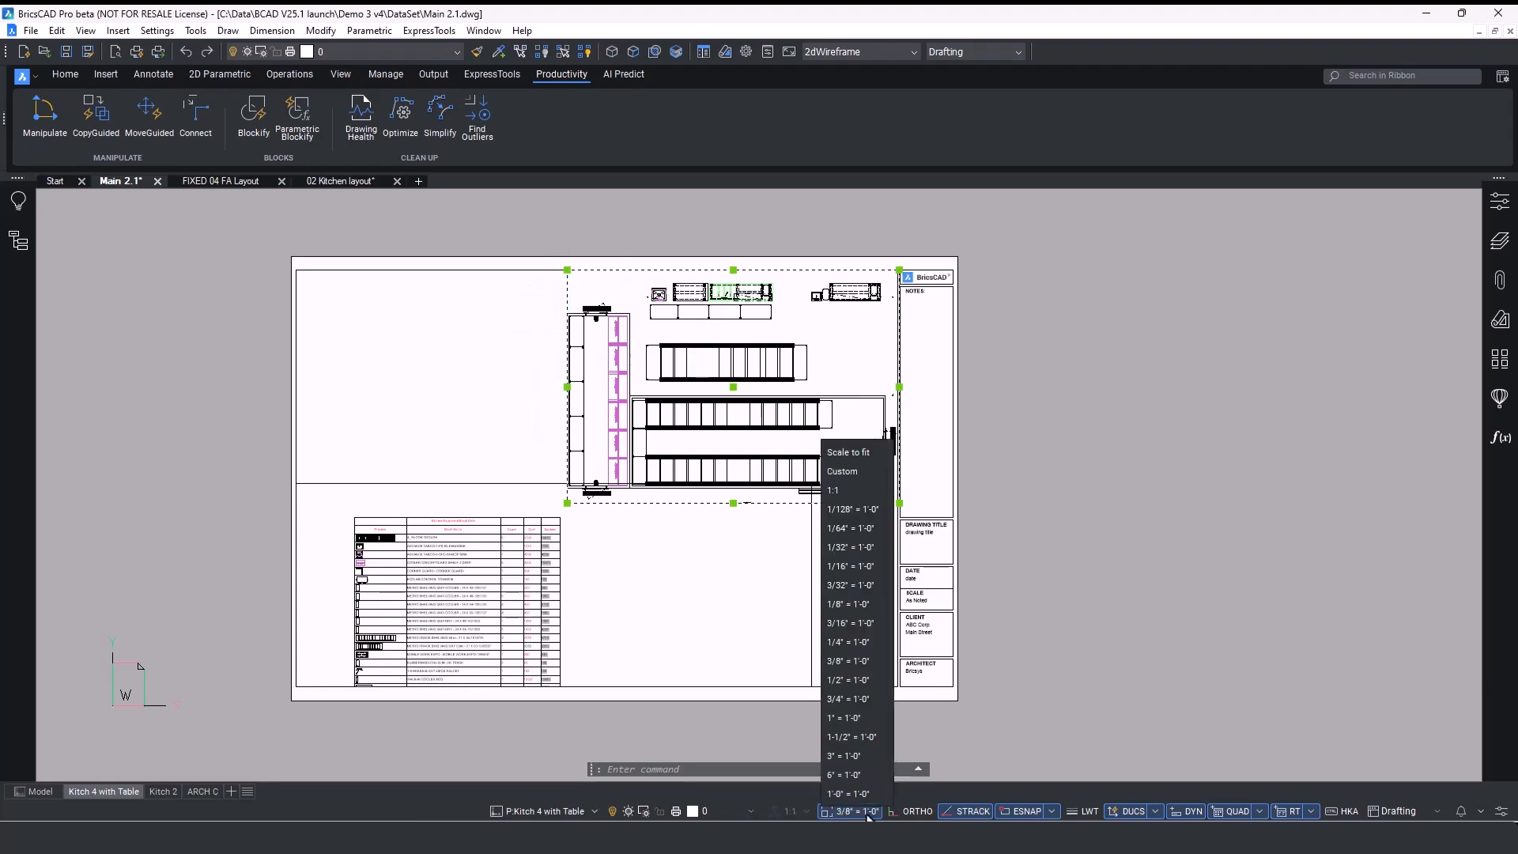
{"action": "left_click", "coordinate": [838, 642]}
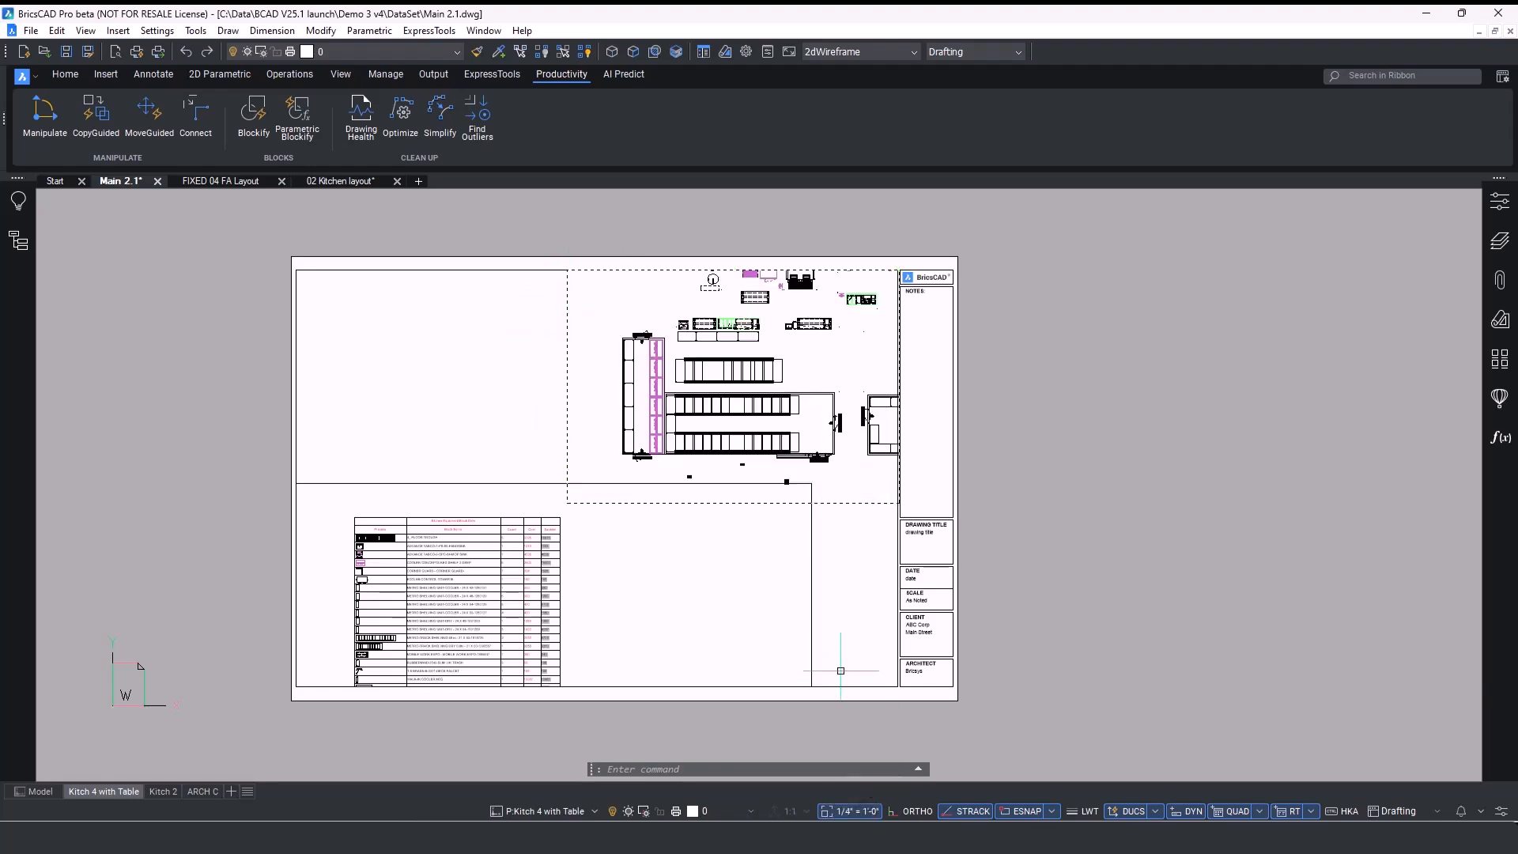
{"action": "left_click", "coordinate": [872, 812]}
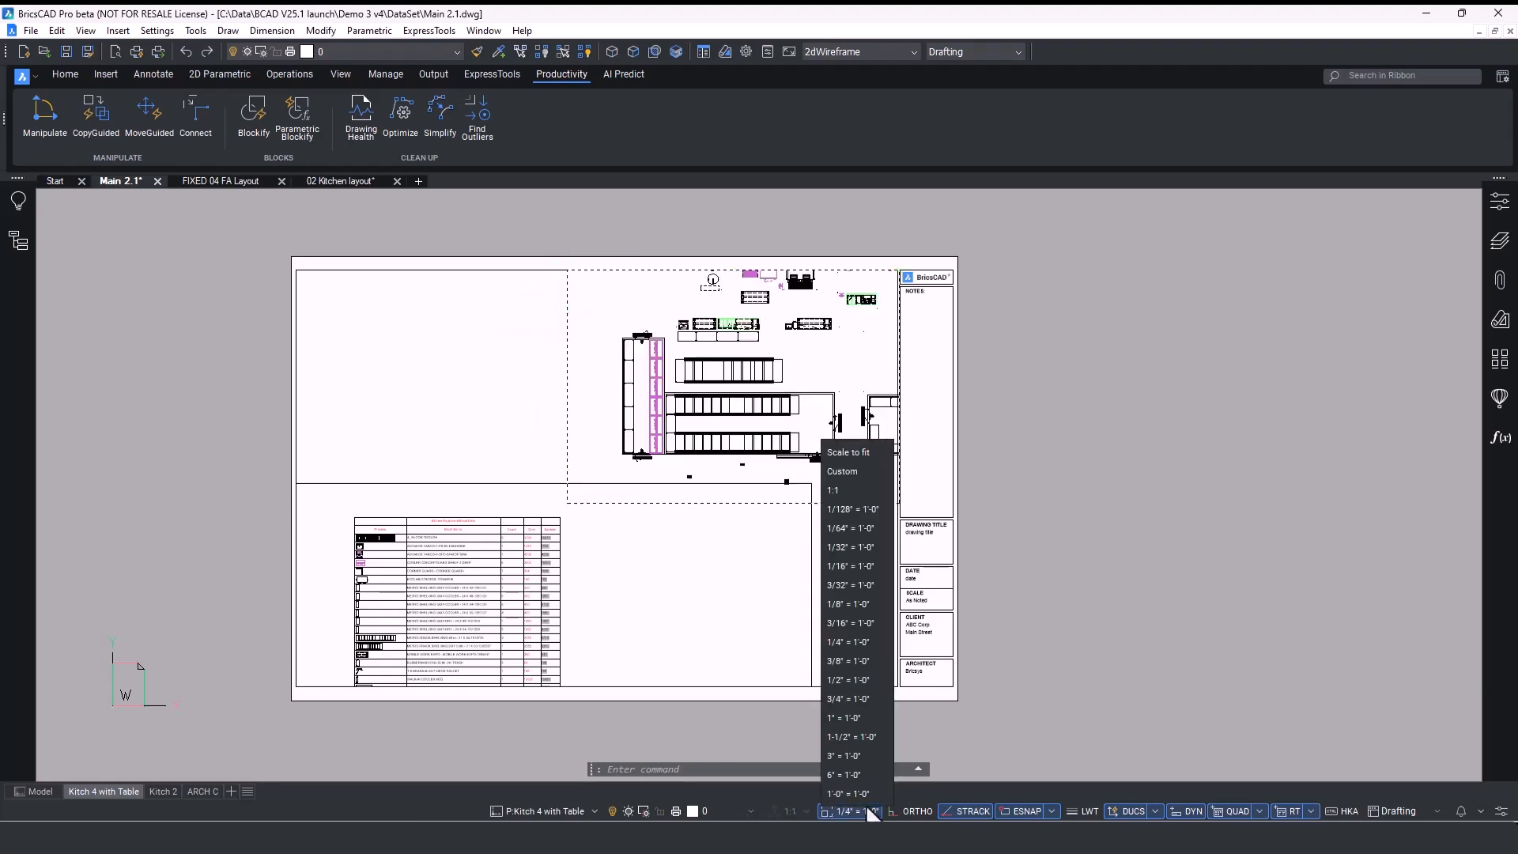
{"action": "left_click", "coordinate": [840, 661]}
Look through the kitchen plan viewport's Standard scale options in its rollover properties, then dismiss them and deselect the viewport.
{"action": "mouse_move", "coordinate": [567, 294]}
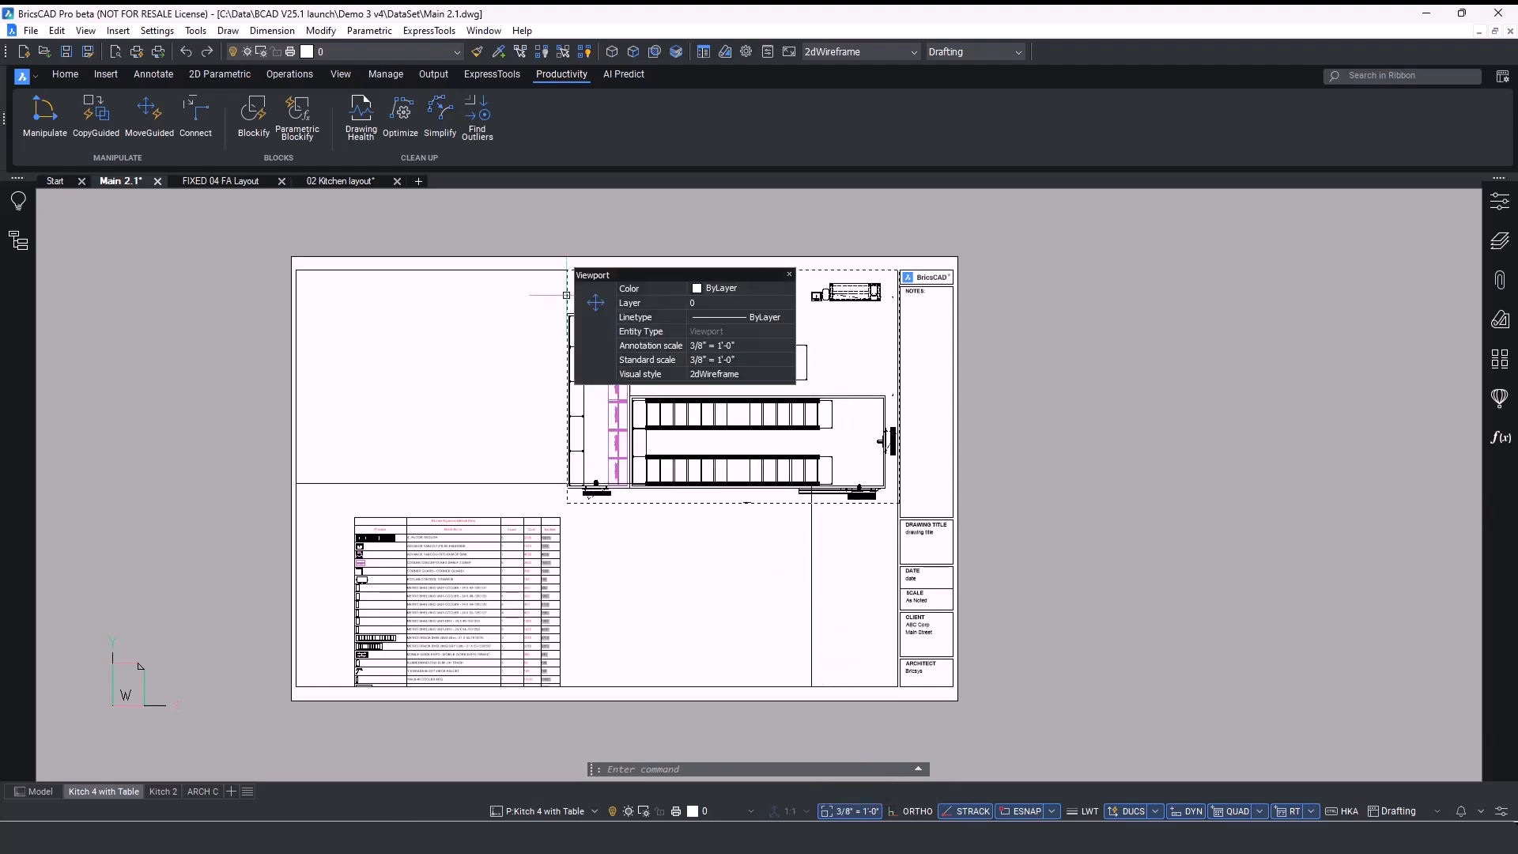
{"action": "left_click", "coordinate": [762, 357]}
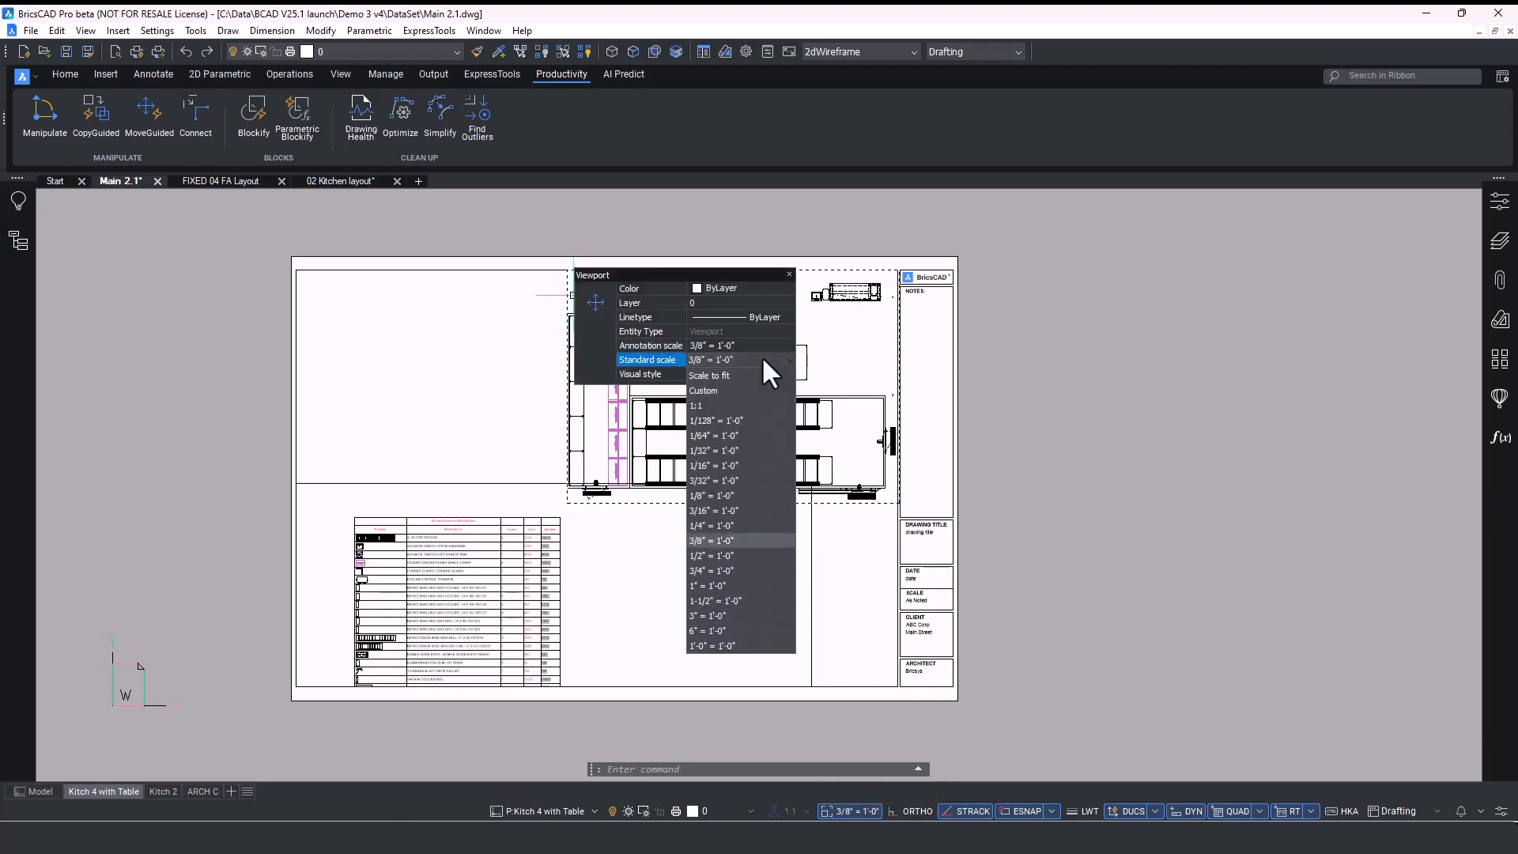
{"action": "key", "text": "Escape"}
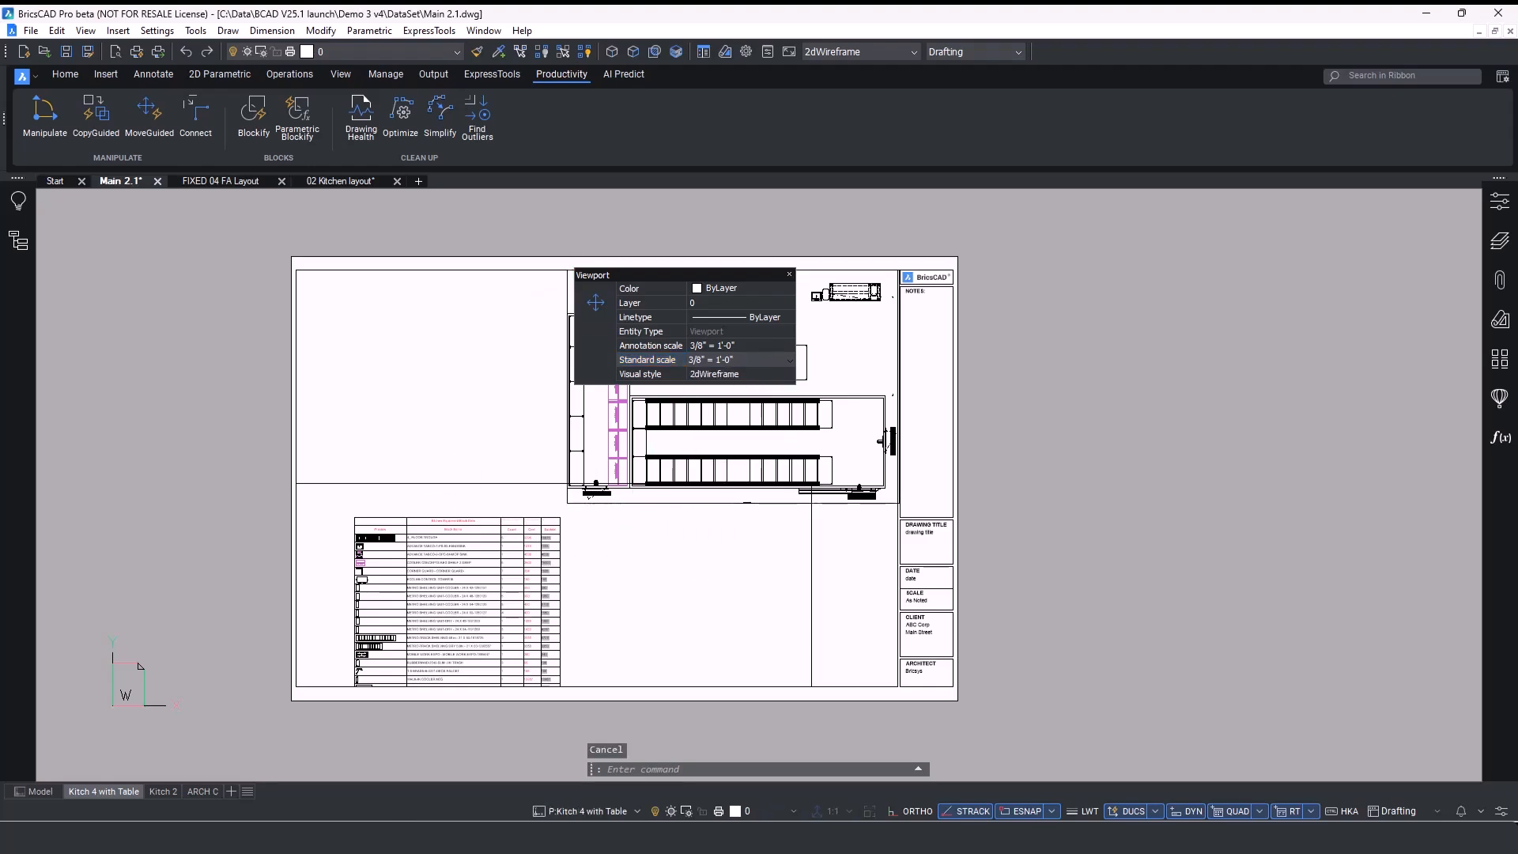
{"action": "key", "text": "Escape"}
{"action": "key", "text": "Escape"}
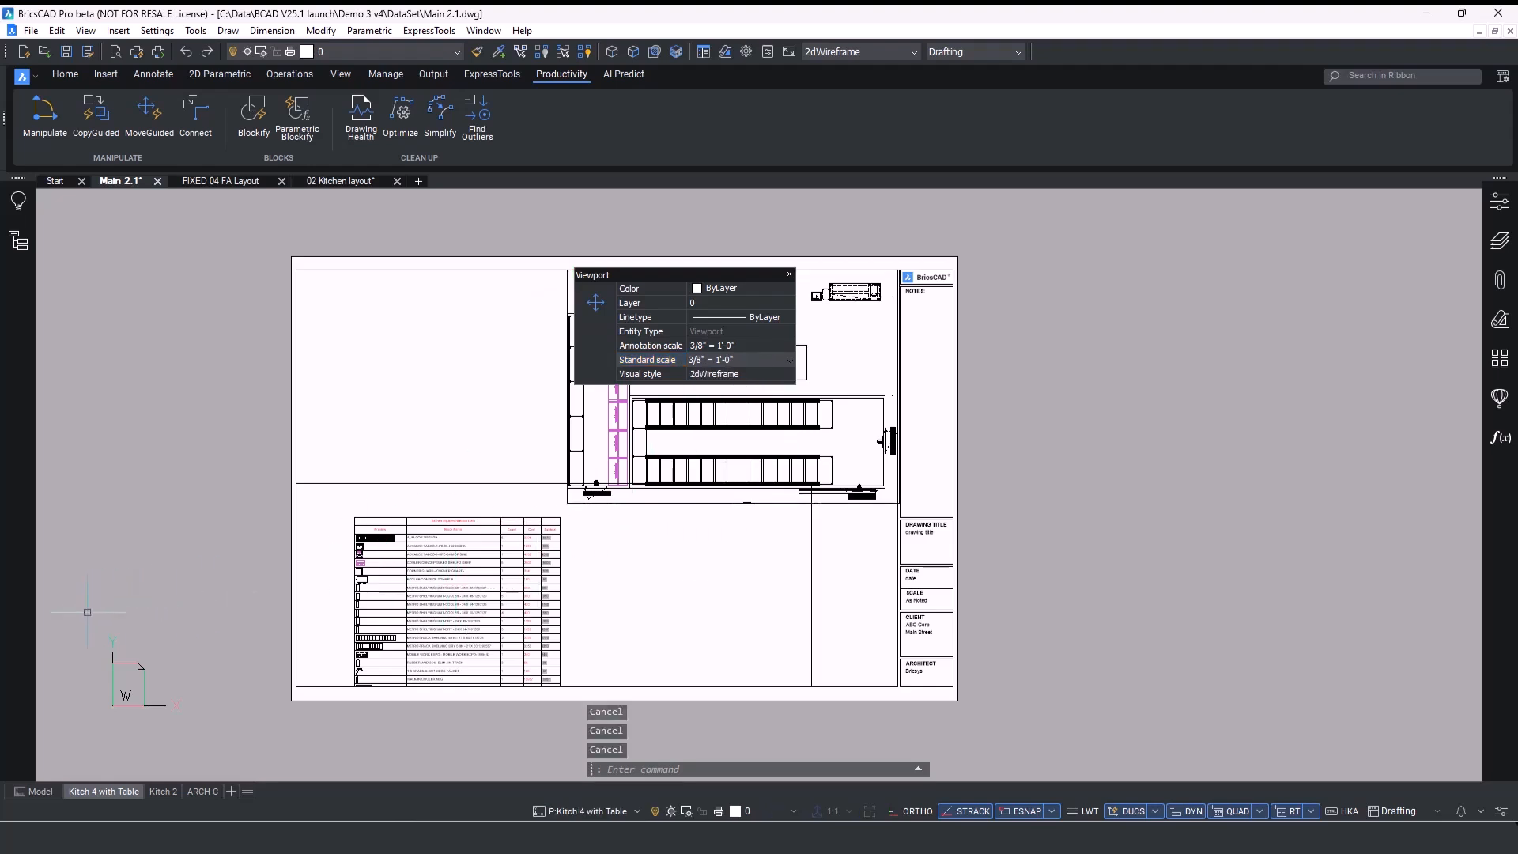
{"action": "key", "text": "Escape"}
{"action": "left_click", "coordinate": [87, 614]}
{"action": "key", "text": "Escape"}
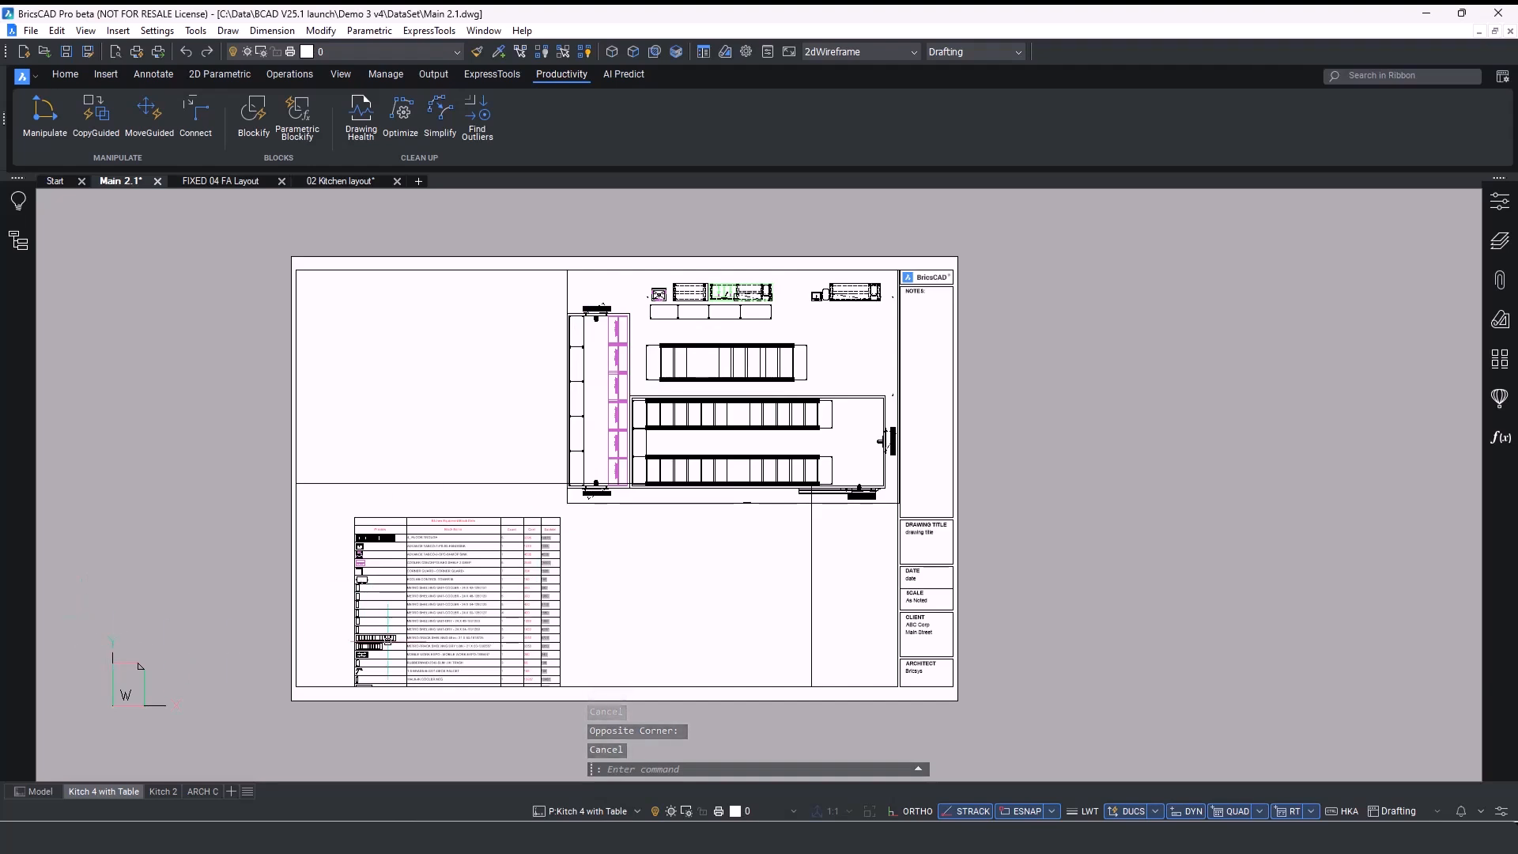
Return to the 02 Kitchen layout drawing and restore the saved view Table final.
{"action": "left_click", "coordinate": [338, 178]}
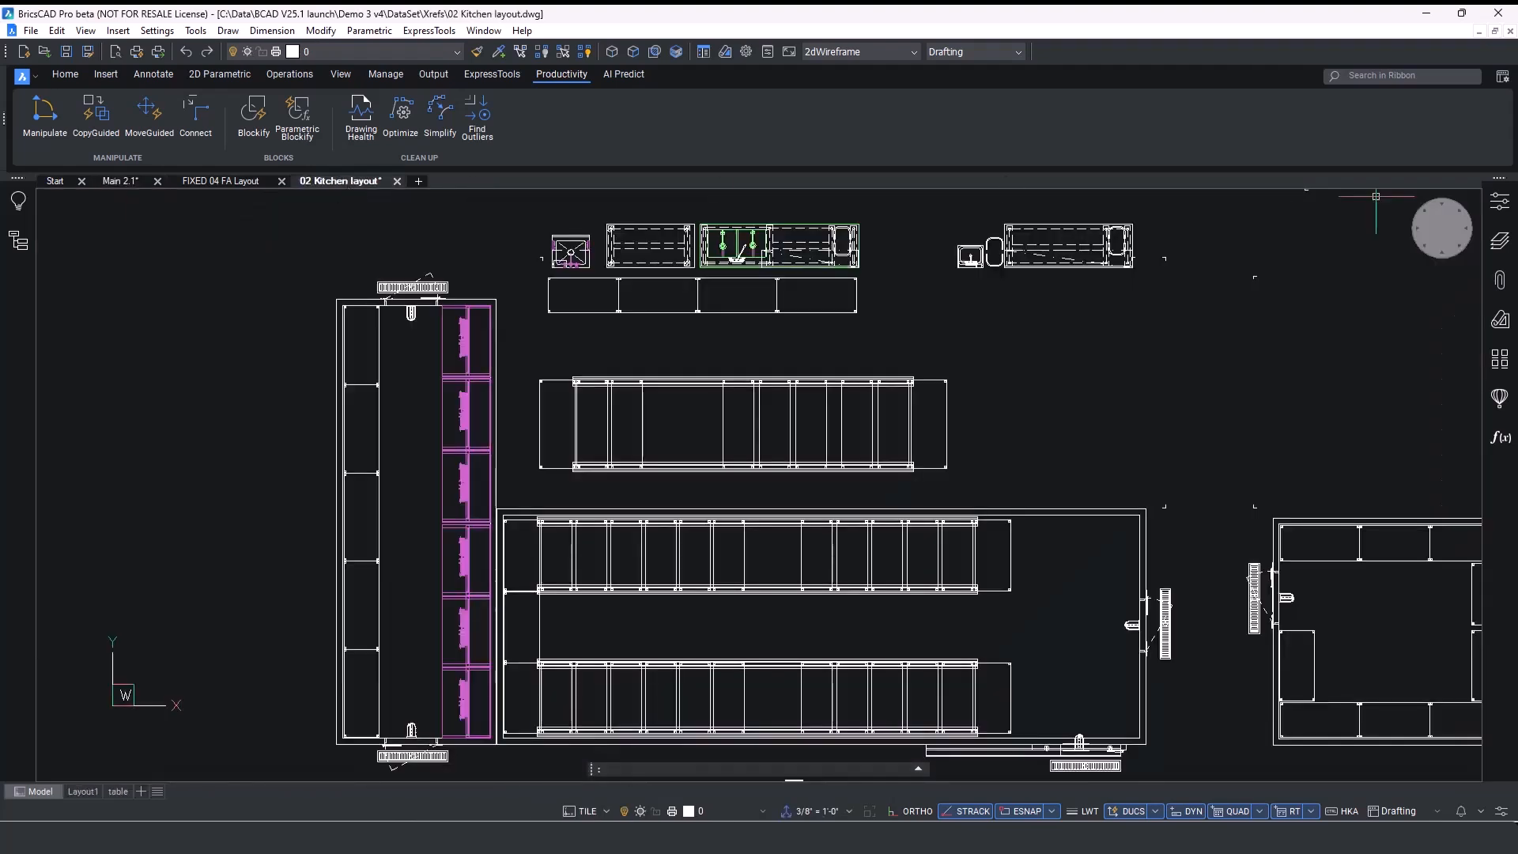
{"action": "right_click", "coordinate": [1441, 229]}
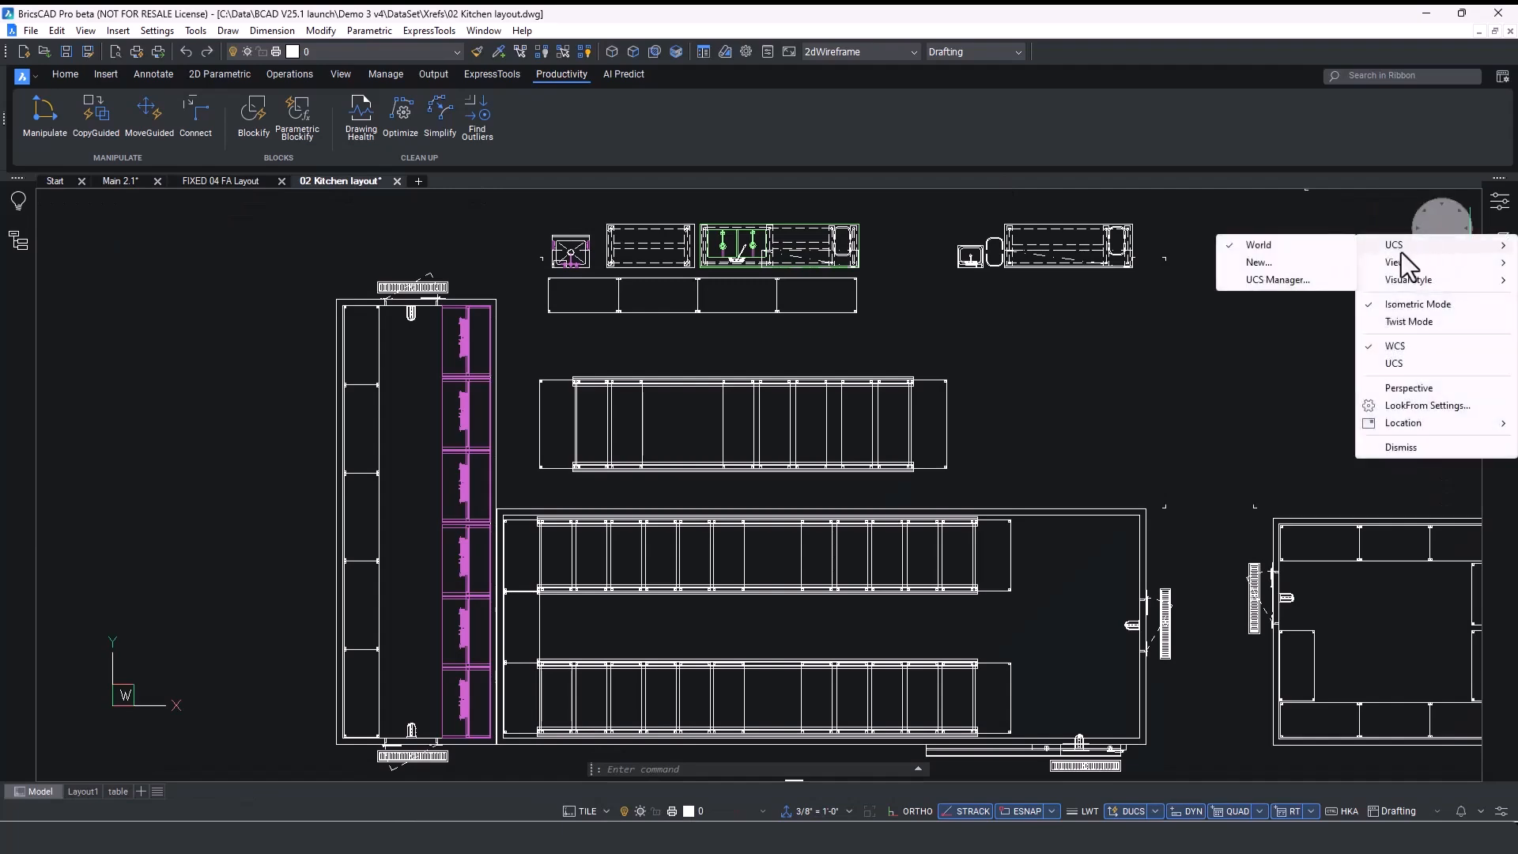
{"action": "mouse_move", "coordinate": [1403, 273]}
{"action": "left_click", "coordinate": [1265, 334]}
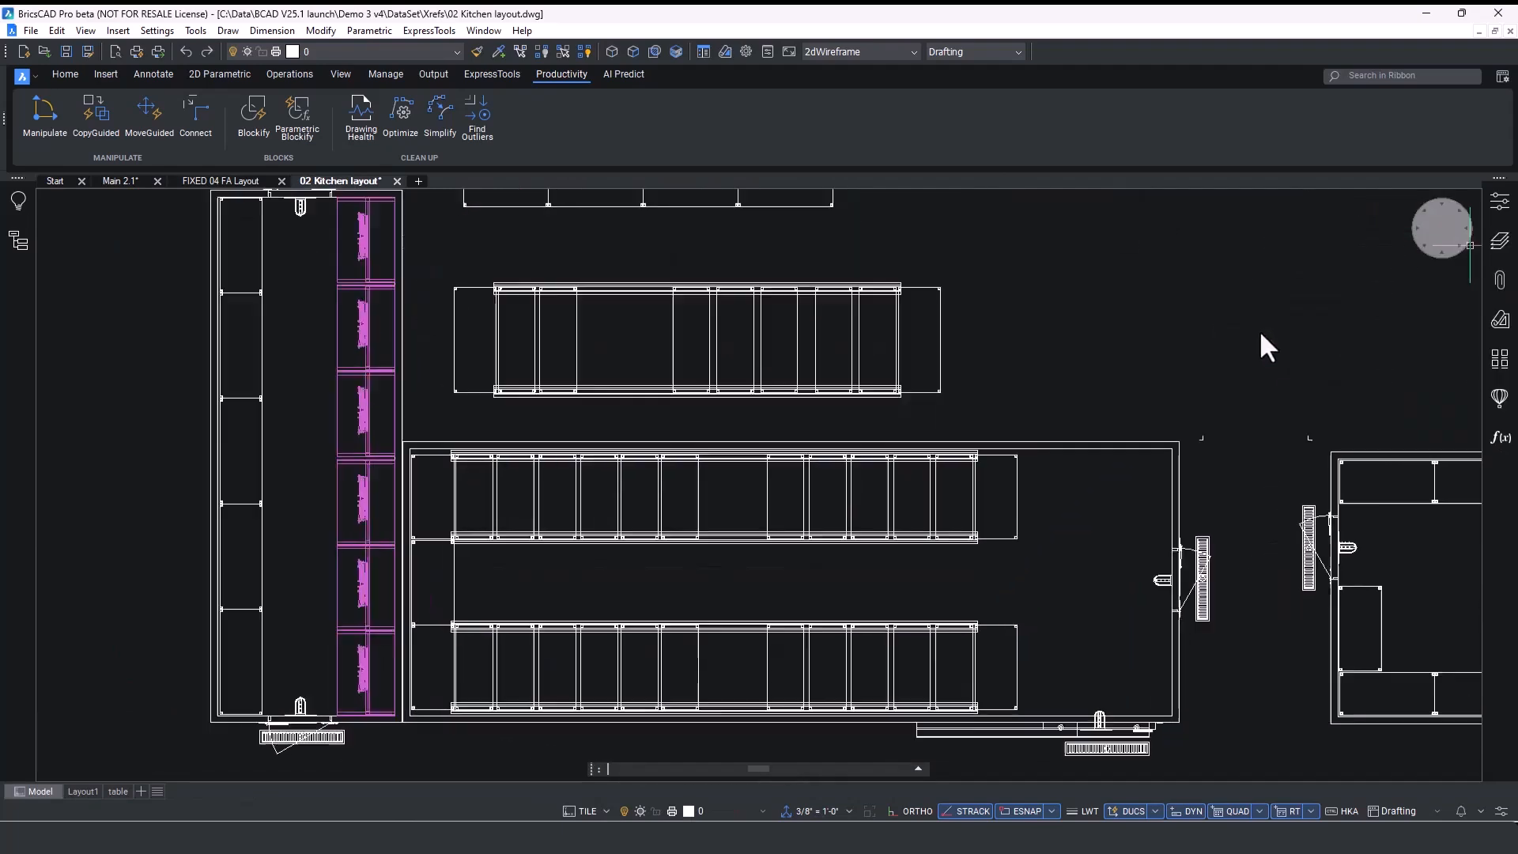
Break the long kitchen equipment table after row 16 so the remaining rows continue in a second section beside it.
{"action": "scroll", "coordinate": [725, 525], "scroll_direction": "down", "scroll_amount": 5}
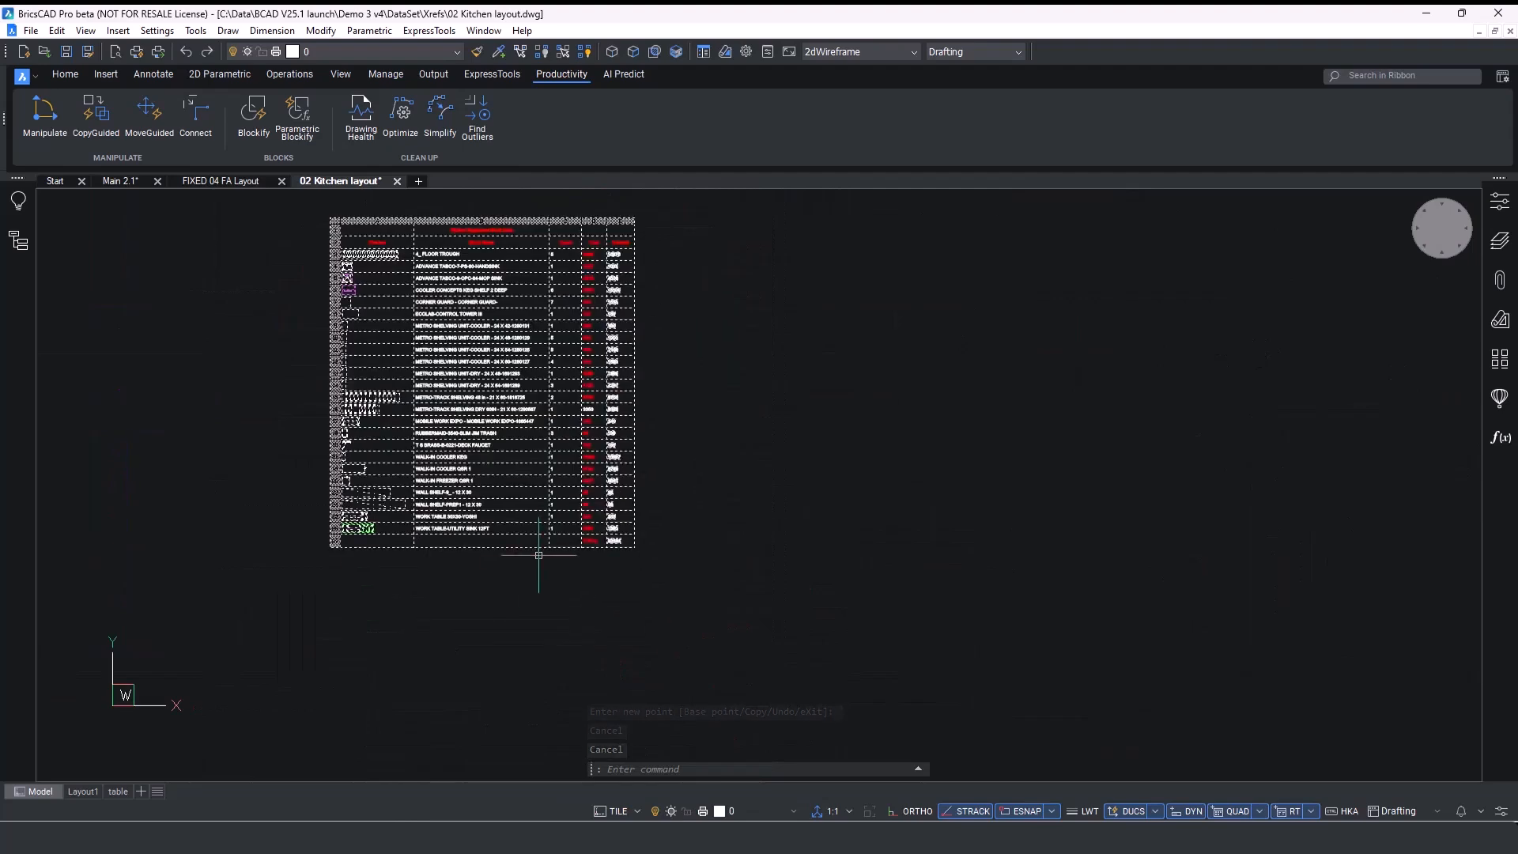
{"action": "left_click", "coordinate": [574, 601]}
{"action": "left_click", "coordinate": [564, 601]}
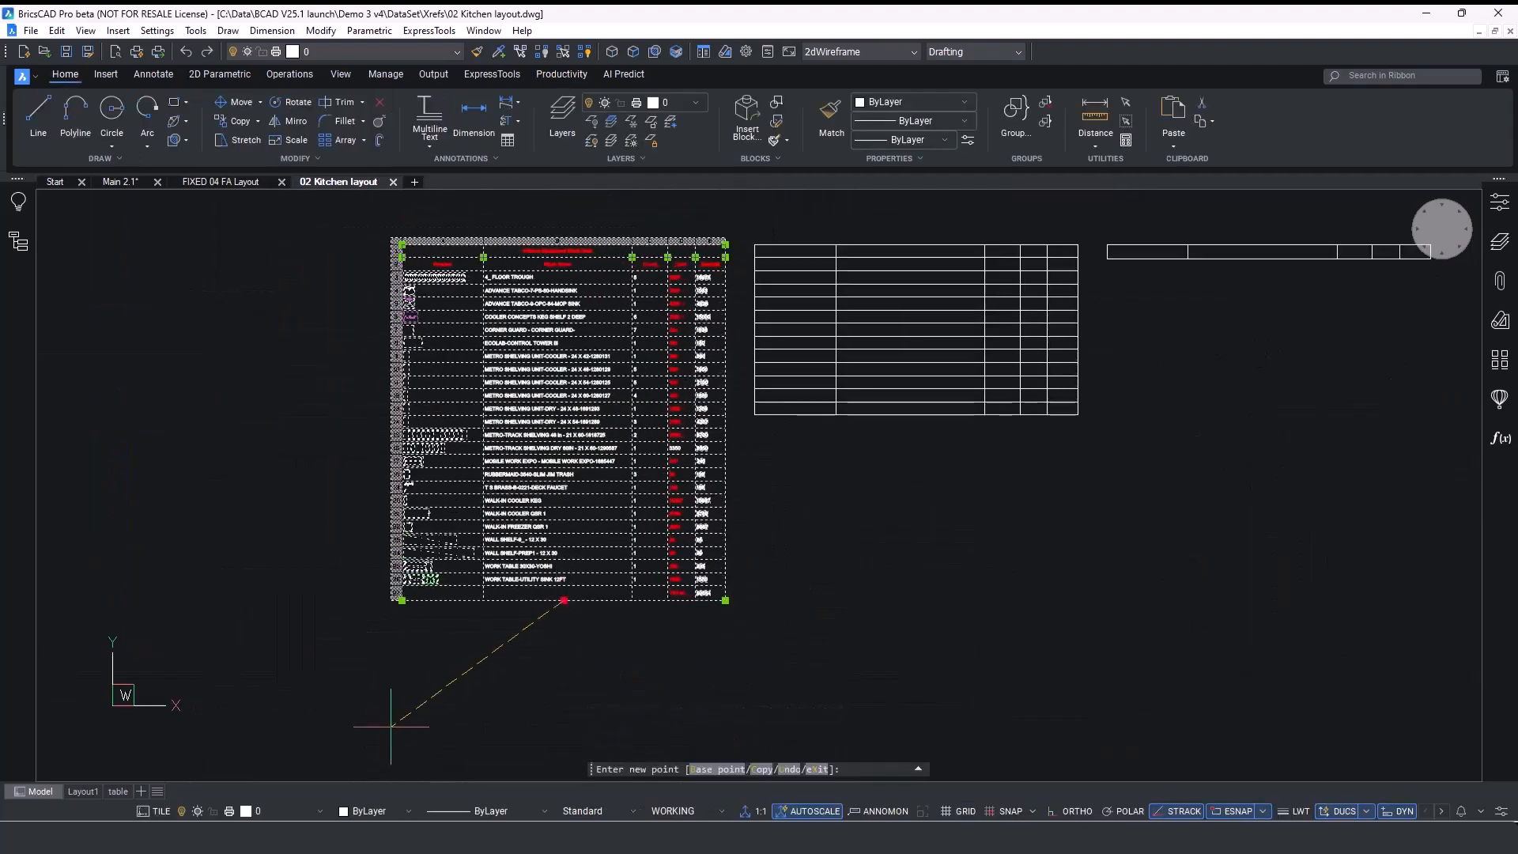
{"action": "left_click", "coordinate": [415, 725]}
{"action": "scroll", "coordinate": [411, 719], "scroll_direction": "up", "scroll_amount": 3}
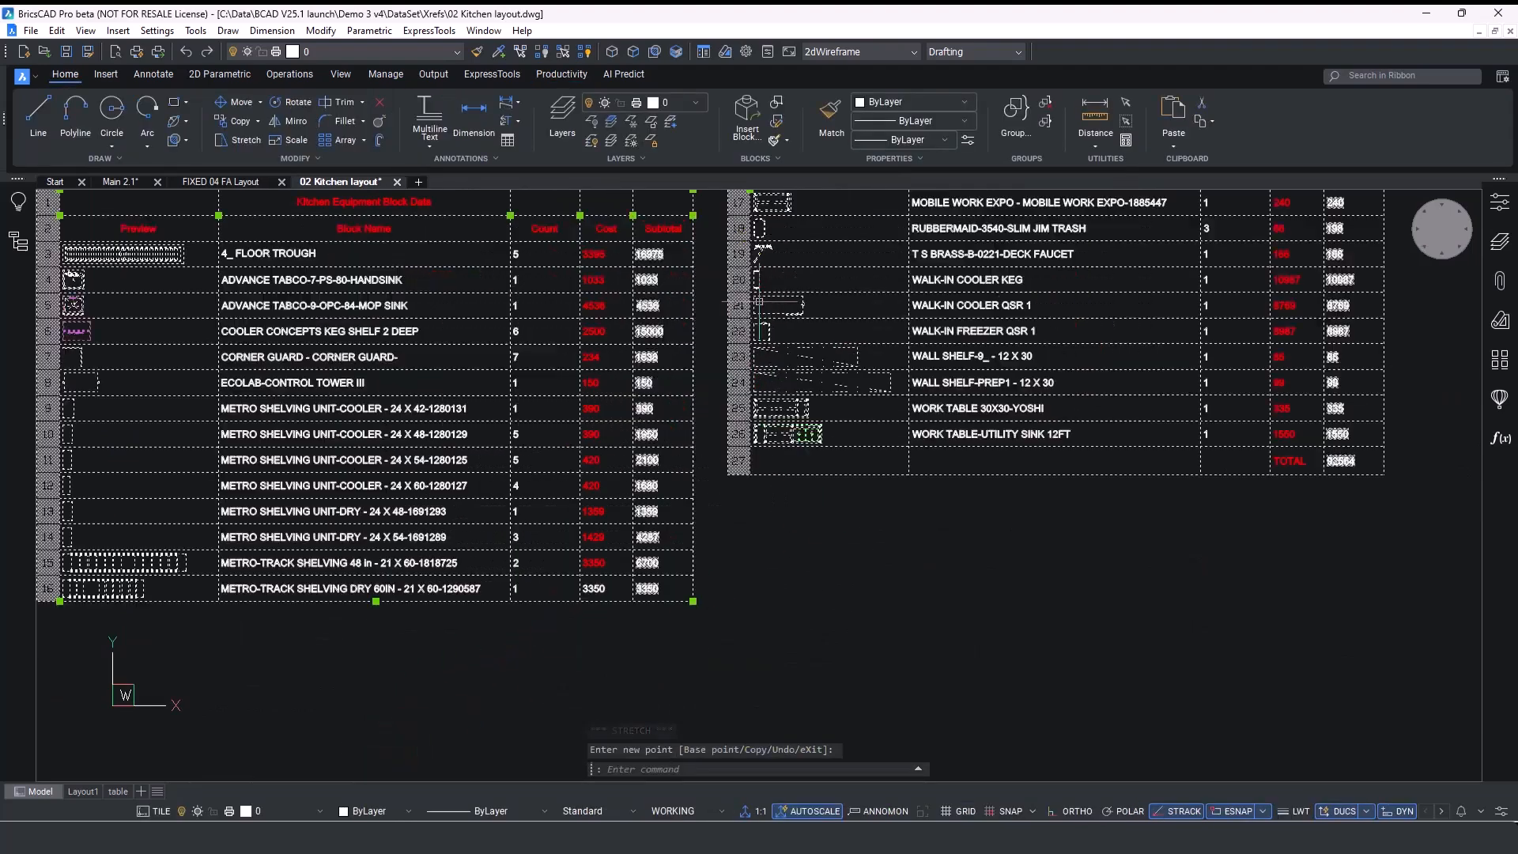
Set the equipment table's break spacing to 0 and repeat its top labels on the second section, then deselect the table.
{"action": "left_click", "coordinate": [1500, 203]}
{"action": "left_click", "coordinate": [1337, 555]}
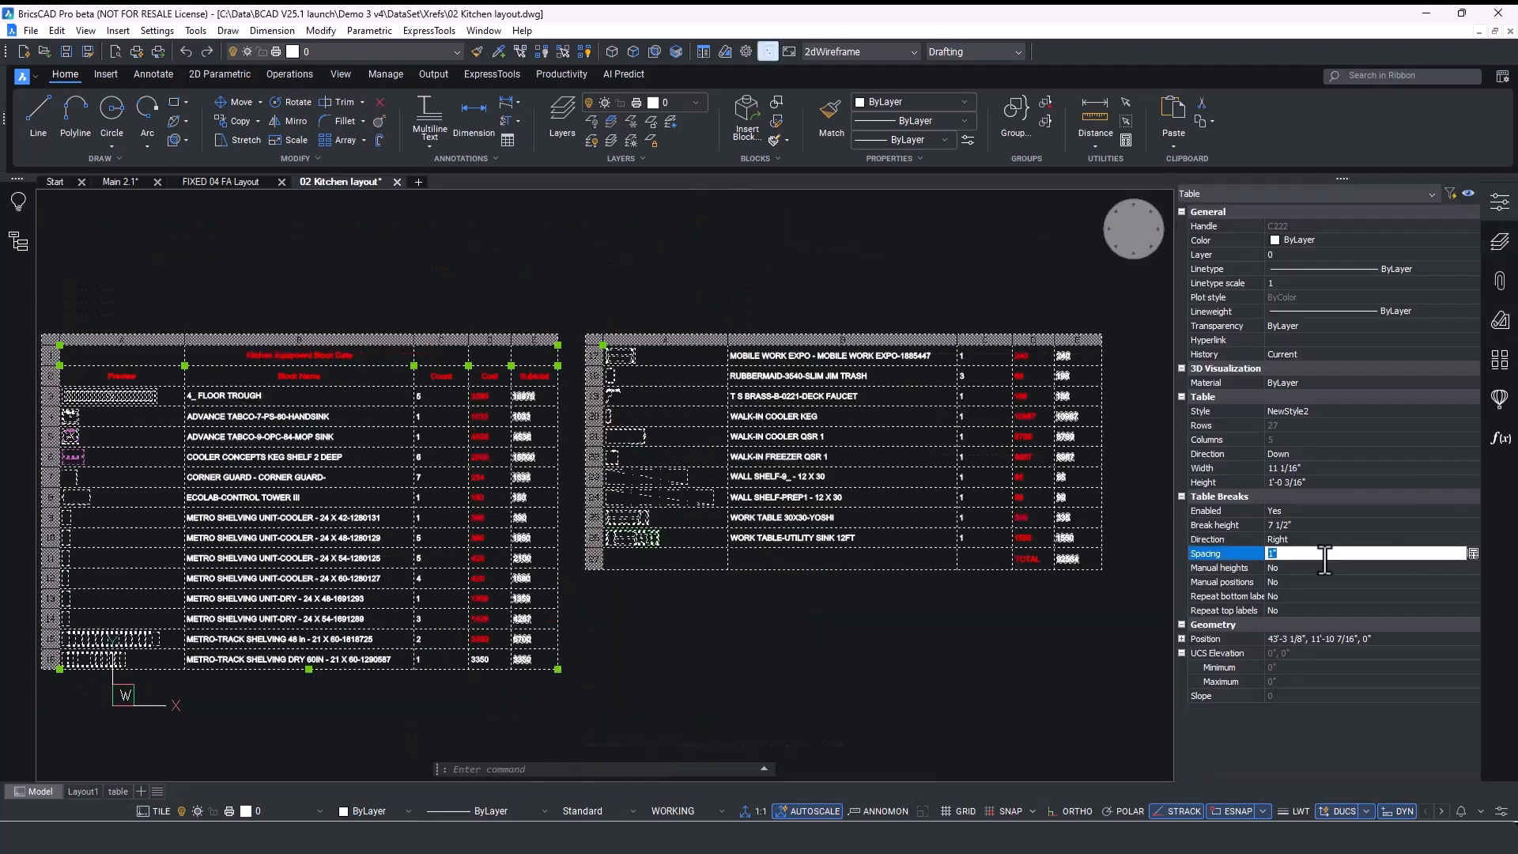
{"action": "type", "text": "0"}
{"action": "key", "text": "Return"}
{"action": "left_click", "coordinate": [1325, 607]}
{"action": "left_click", "coordinate": [1321, 609]}
{"action": "left_click", "coordinate": [1316, 639]}
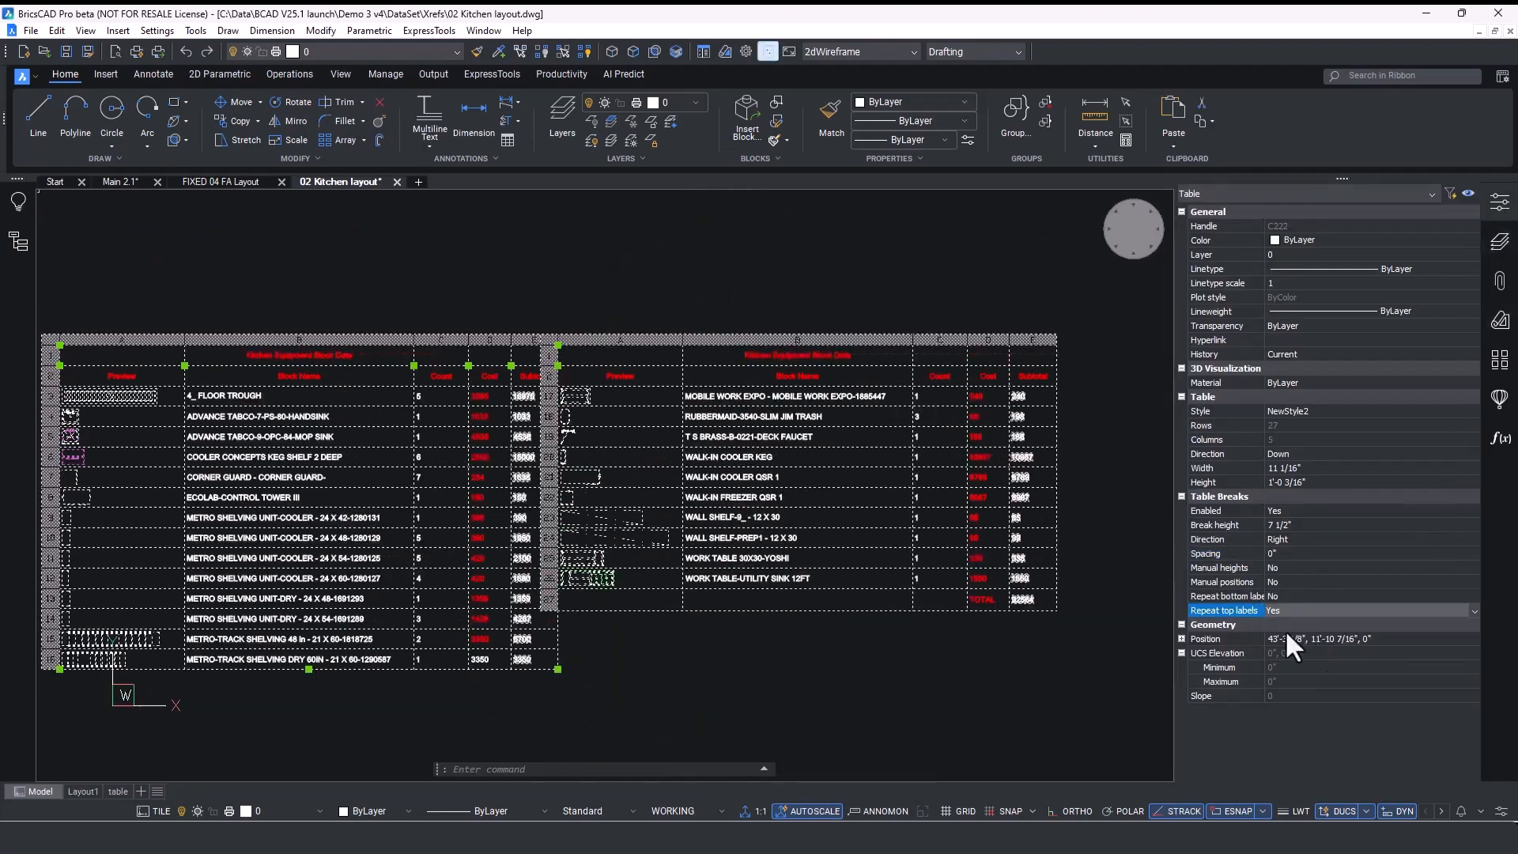
{"action": "key", "text": "Escape"}
Save the 02 Kitchen layout drawing and return to the Main 2.1 drawing.
{"action": "left_click", "coordinate": [360, 270]}
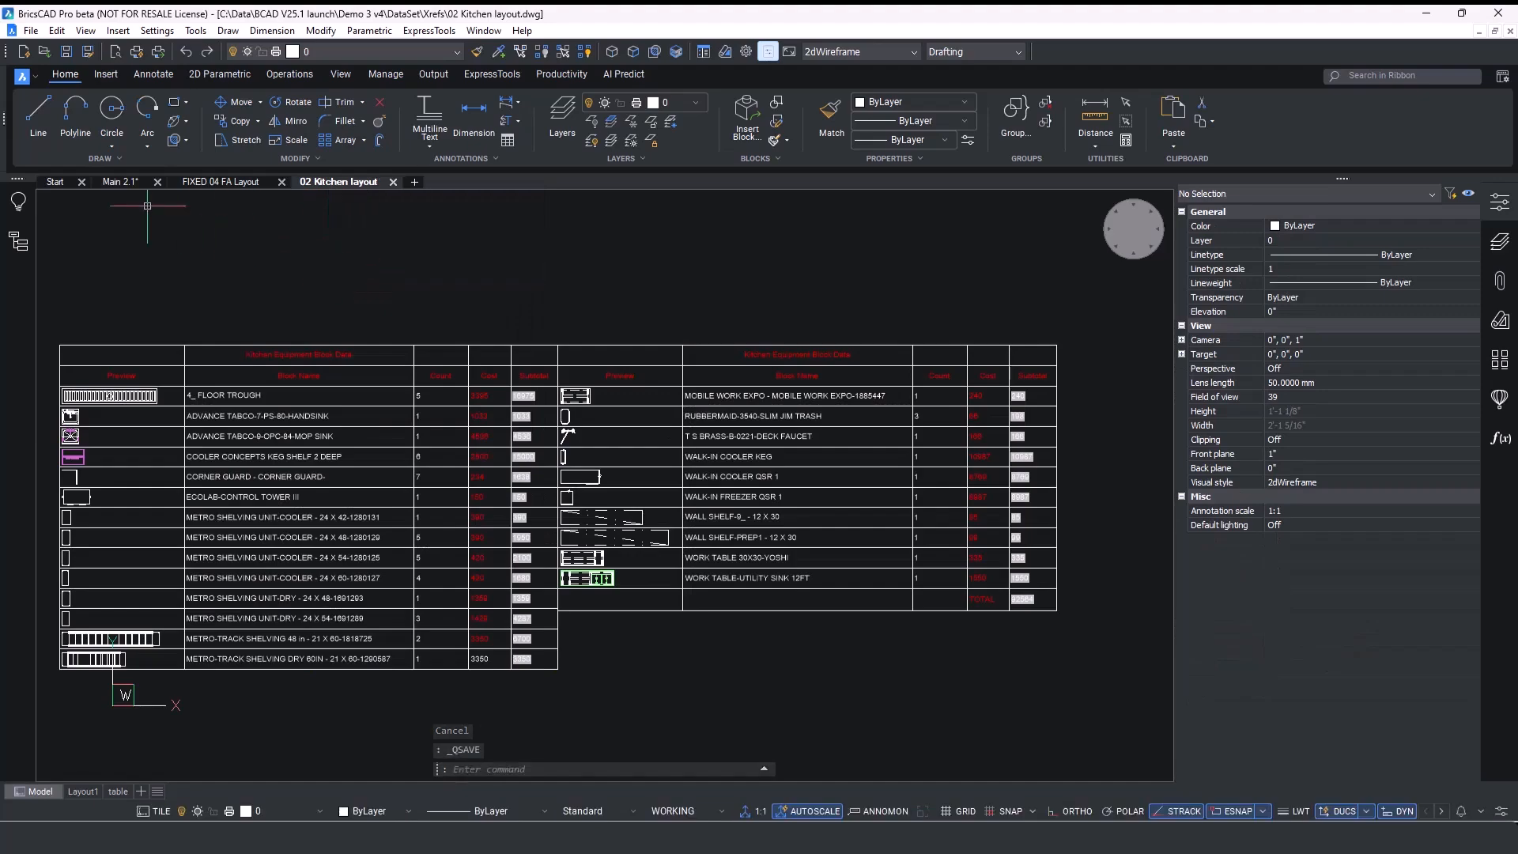
{"action": "left_click", "coordinate": [119, 181]}
{"action": "left_click", "coordinate": [1257, 755]}
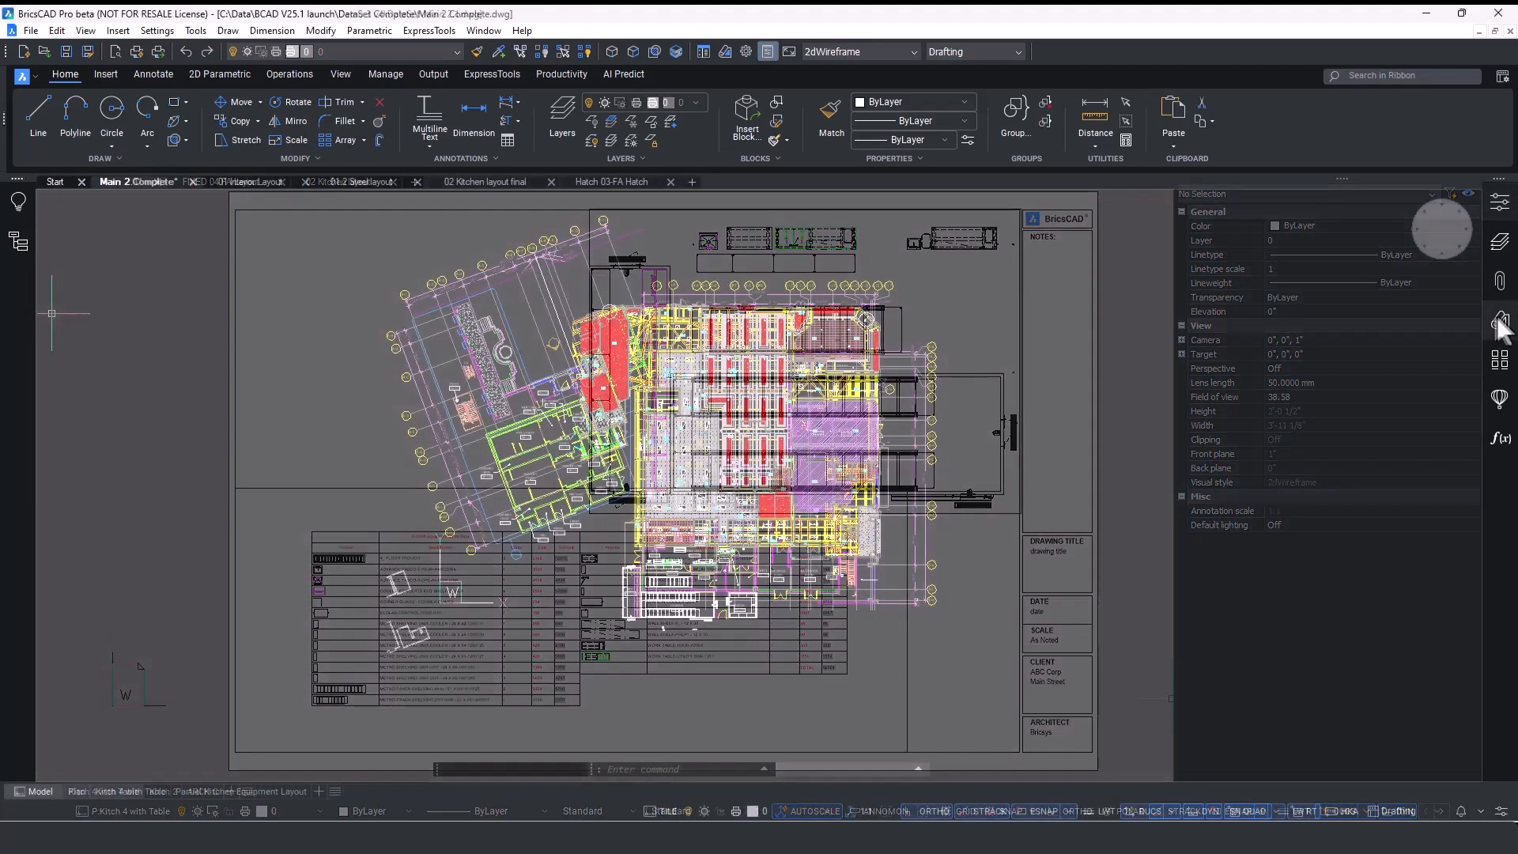
Export the V25.1 COMPLETE sheet set as the eTransmit ZIP package Main 2 Complete.zip, using Bind for the external references.
{"action": "left_click", "coordinate": [1499, 322]}
{"action": "right_click", "coordinate": [1237, 311]}
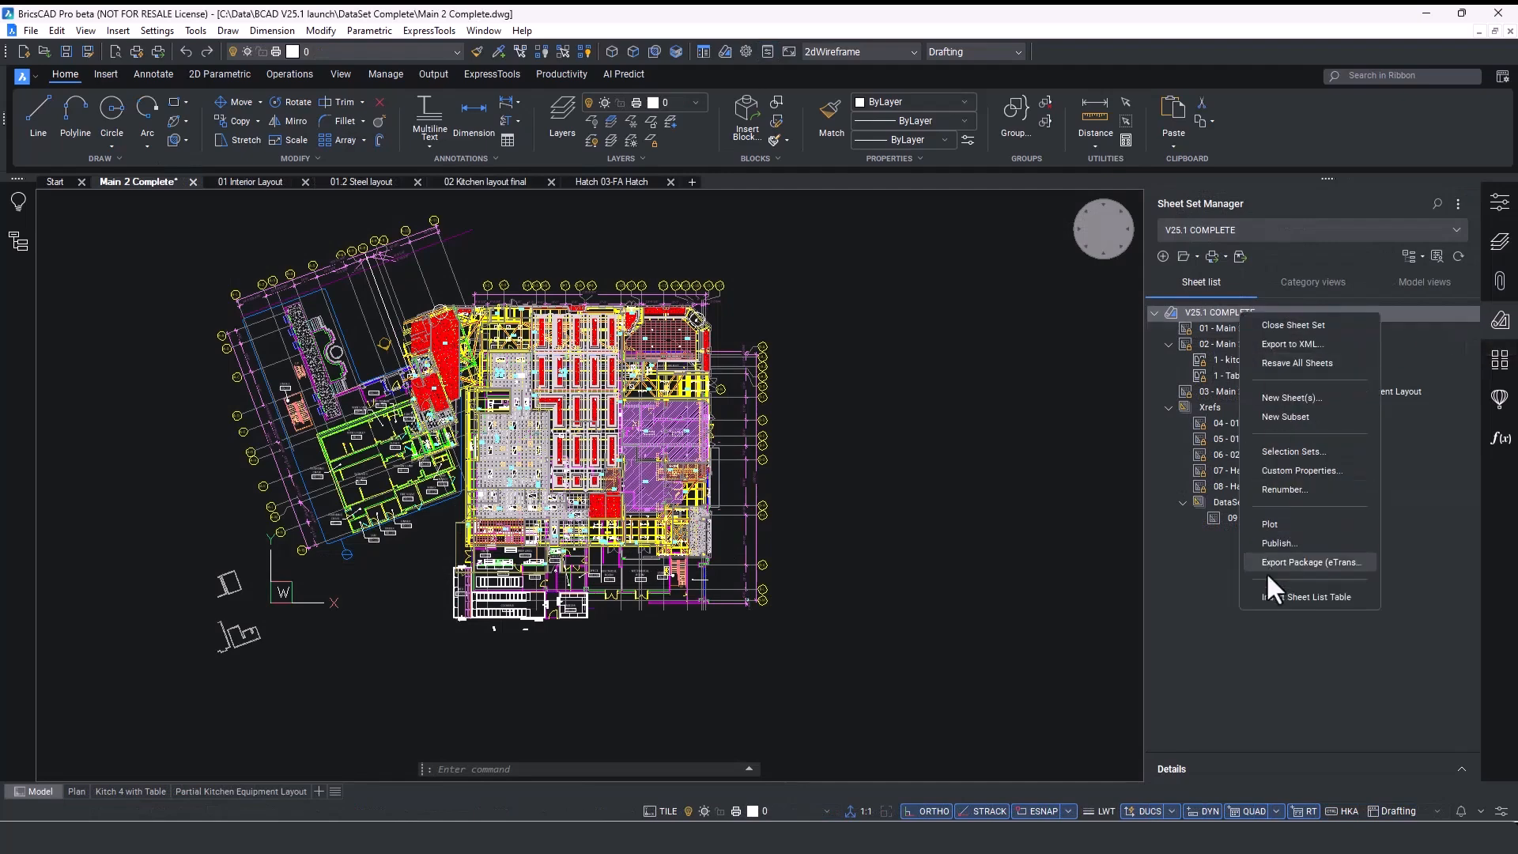
{"action": "left_click", "coordinate": [1339, 563]}
{"action": "left_click", "coordinate": [817, 738]}
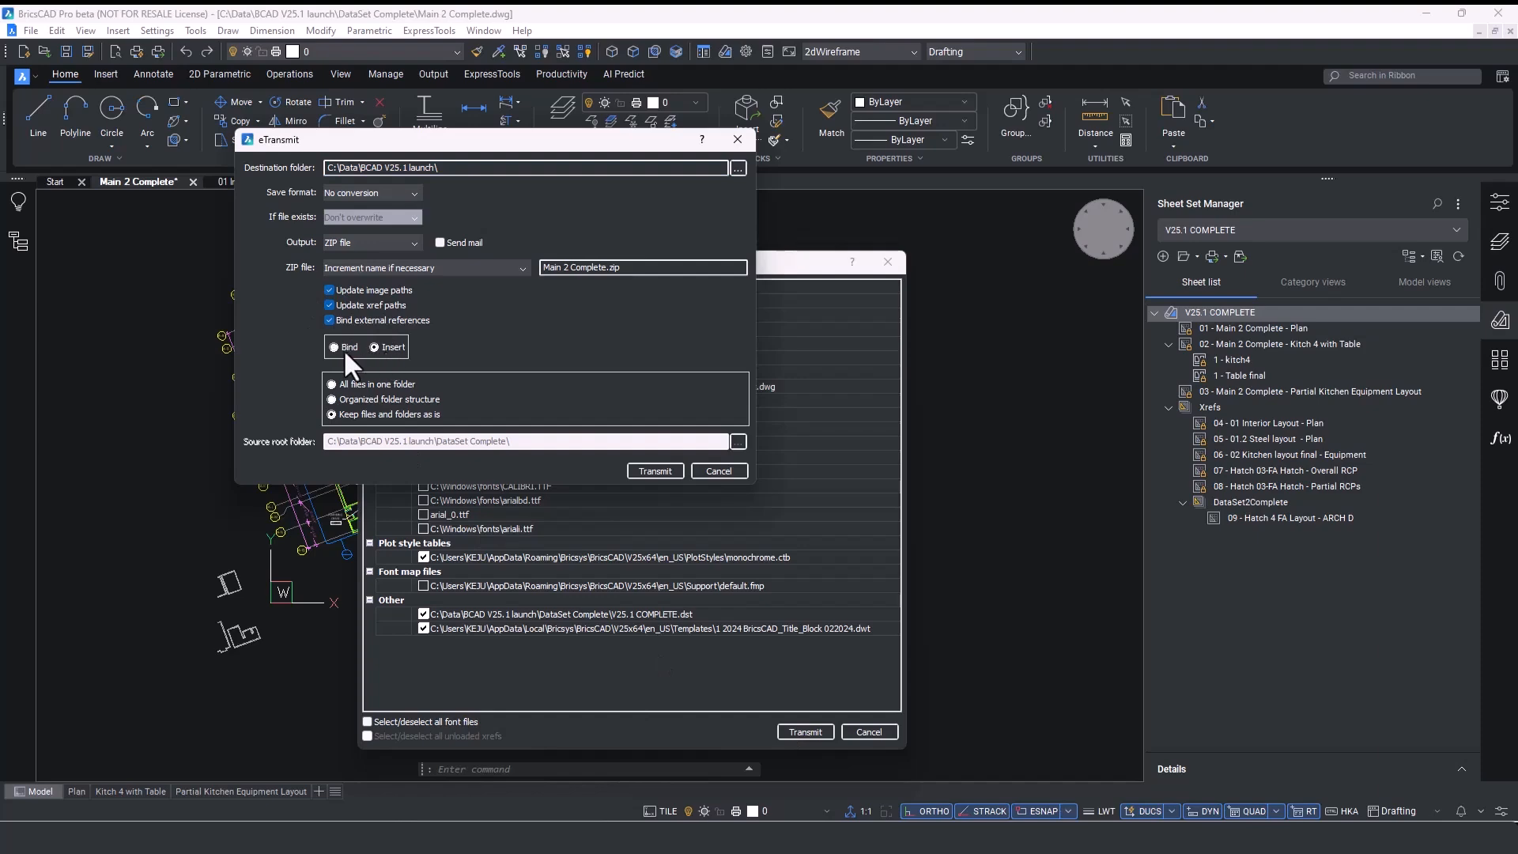
{"action": "left_click", "coordinate": [649, 471]}
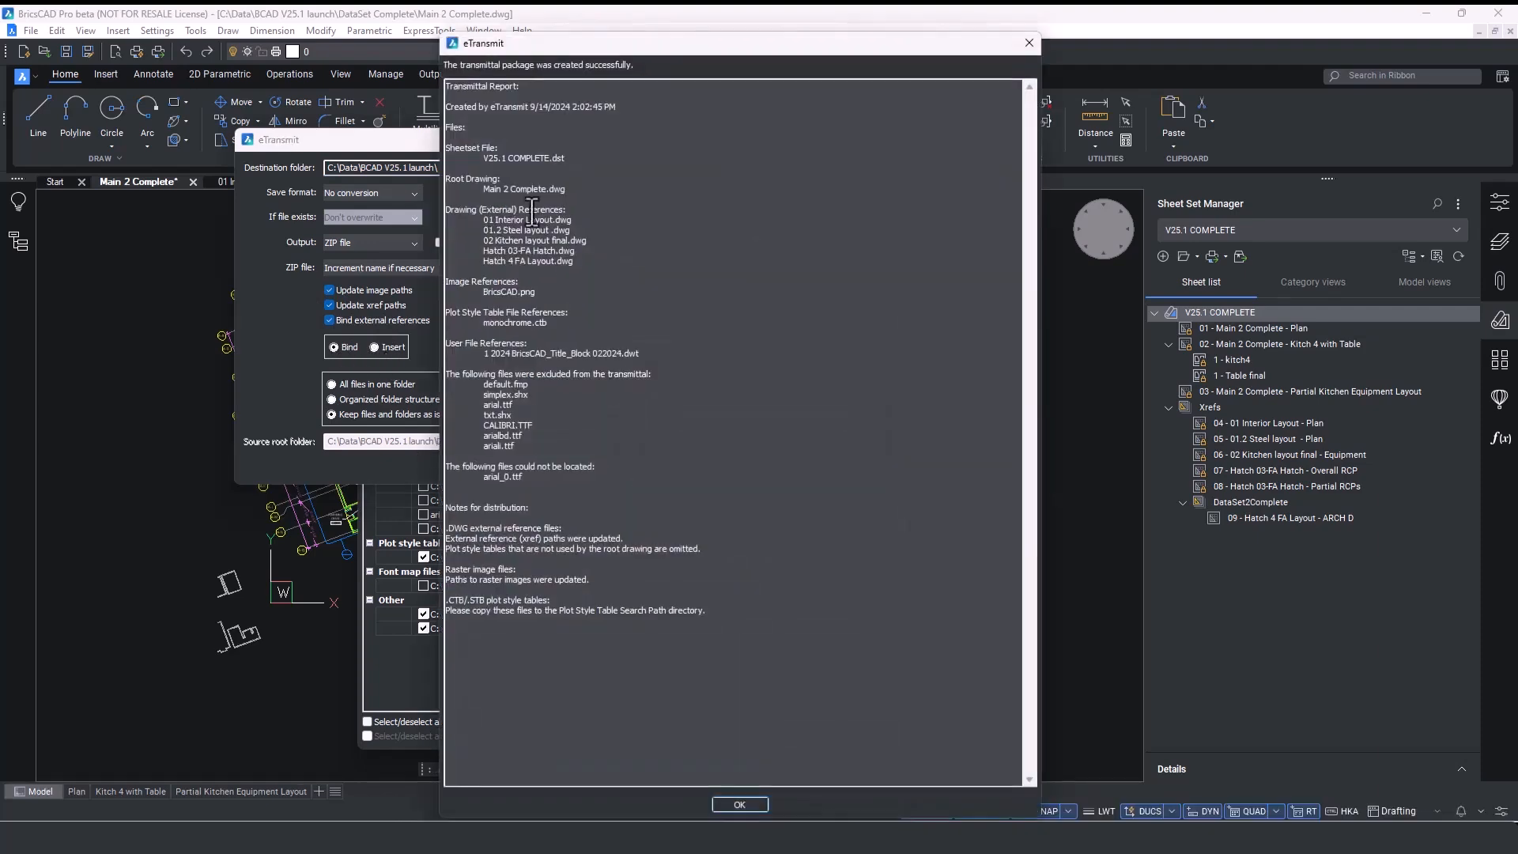
{"action": "left_click", "coordinate": [739, 804]}
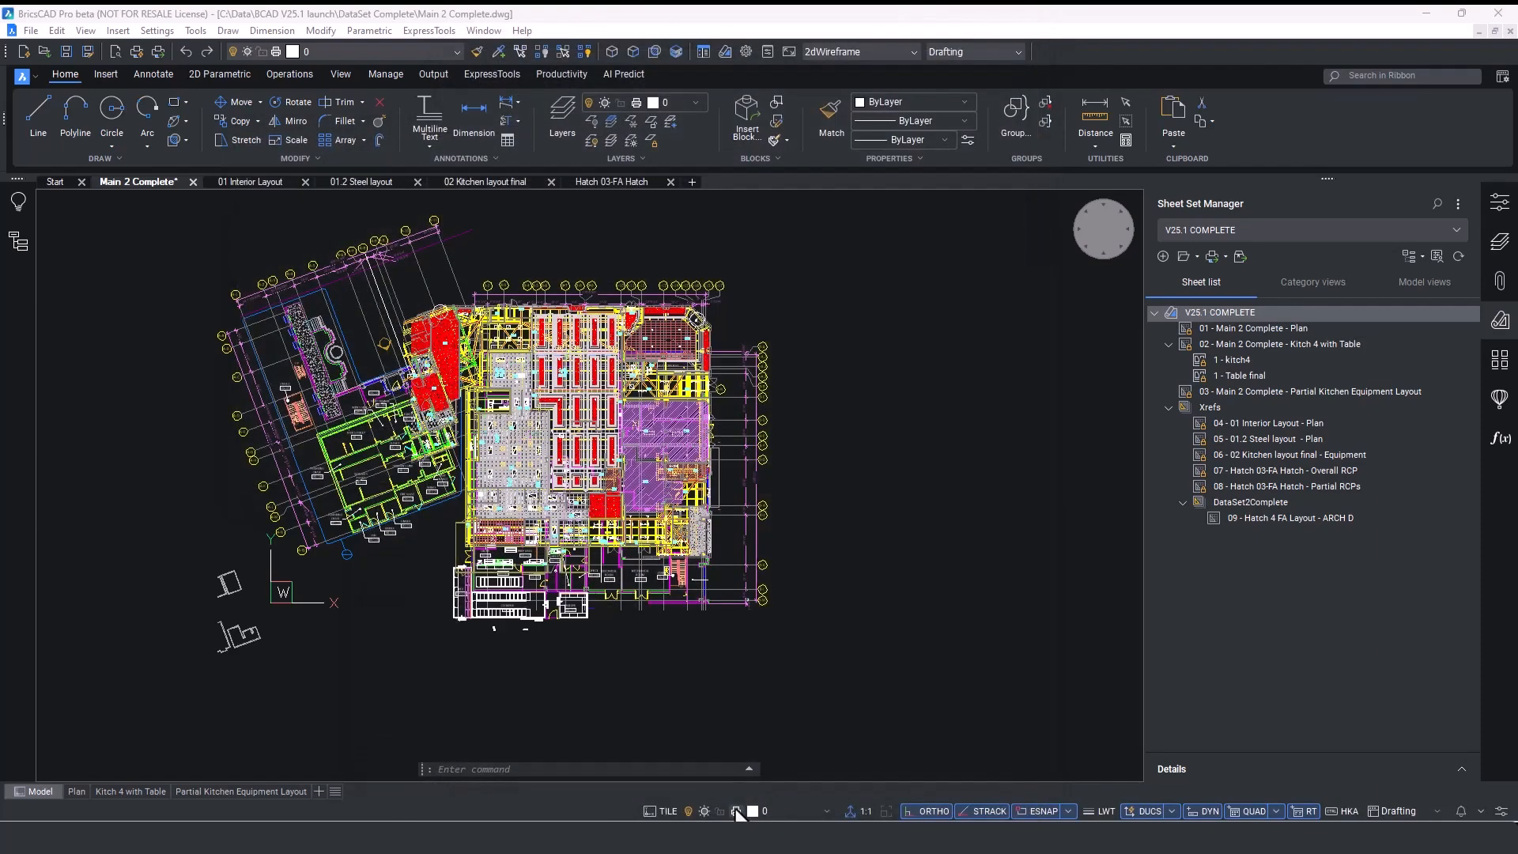
Publish the V25.1 COMPLETE sheet set to Main 2 Complete.pdf.
{"action": "right_click", "coordinate": [1232, 314]}
{"action": "left_click", "coordinate": [1263, 545]}
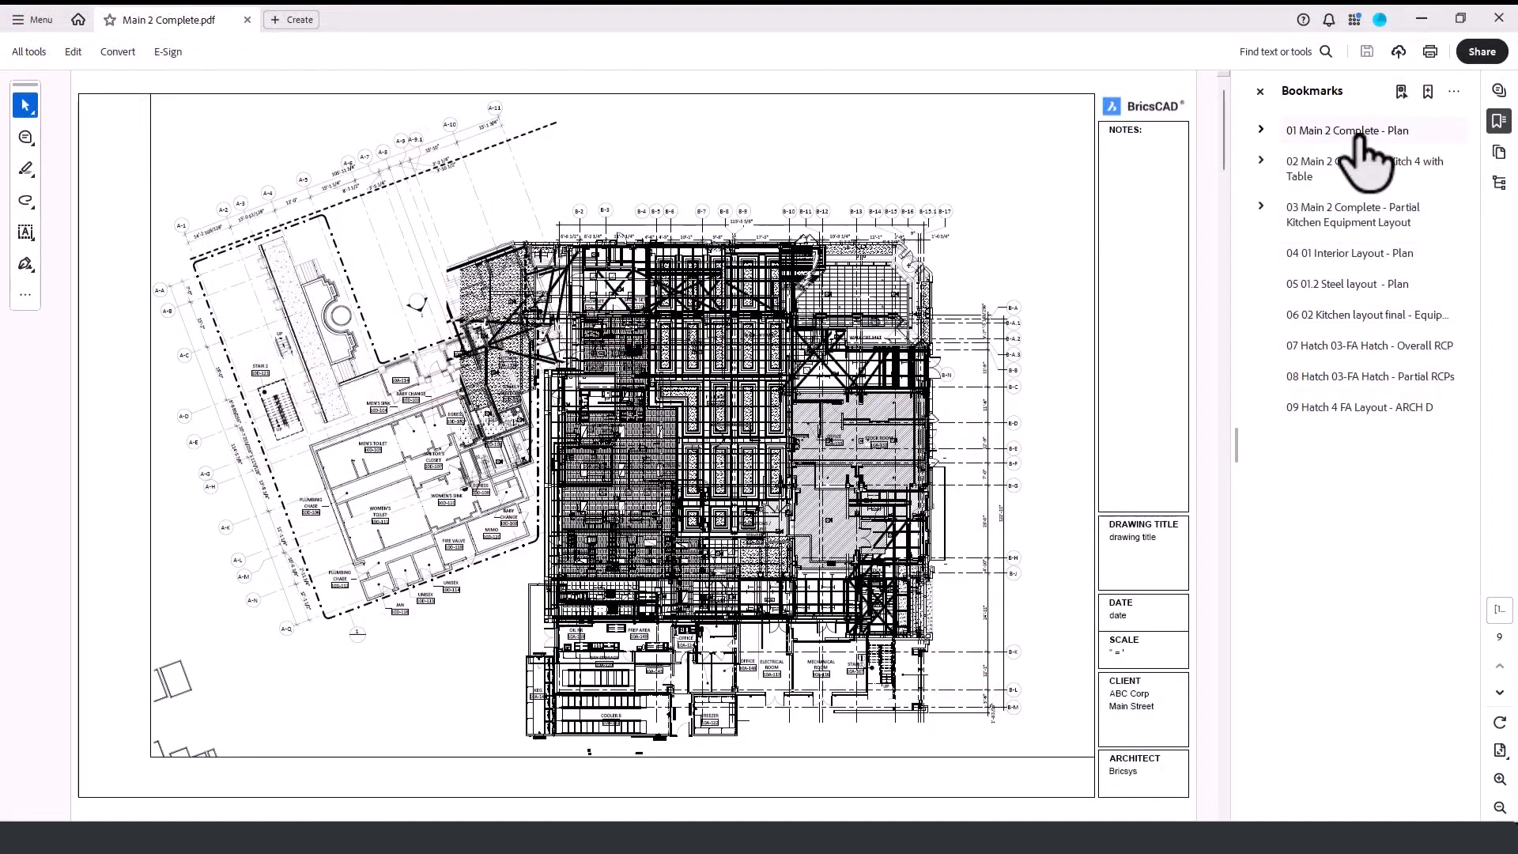
Review the bookmarked sheets of Main 2 Complete.pdf, from 01 Main 2 Complete - Plan through 09 Hatch 4 FA Layout - ARCH D.
{"action": "left_click", "coordinate": [1360, 136]}
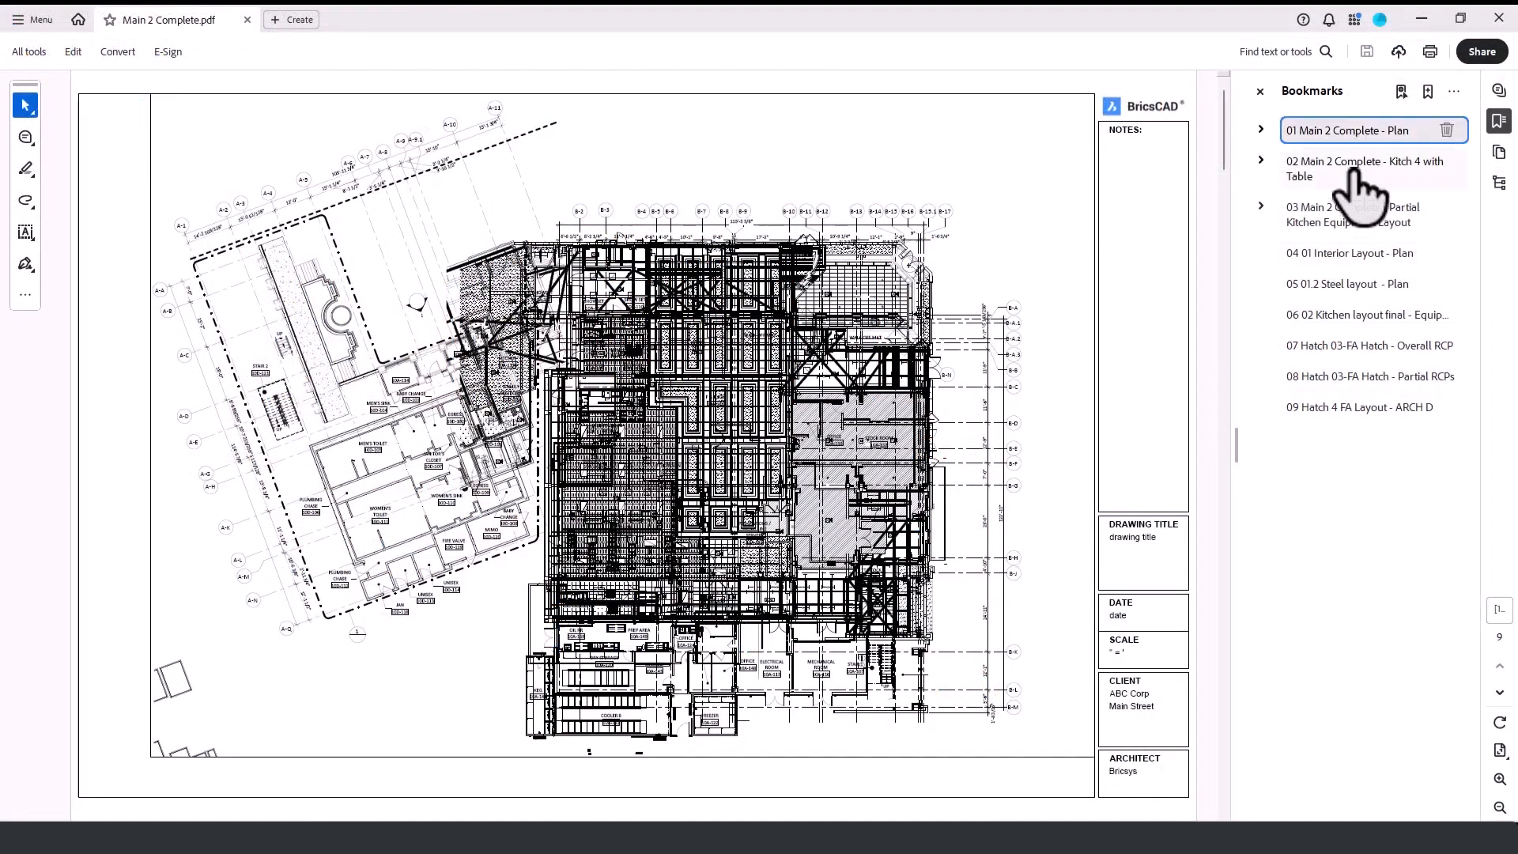
{"action": "left_click", "coordinate": [1354, 176]}
{"action": "left_click", "coordinate": [1355, 219]}
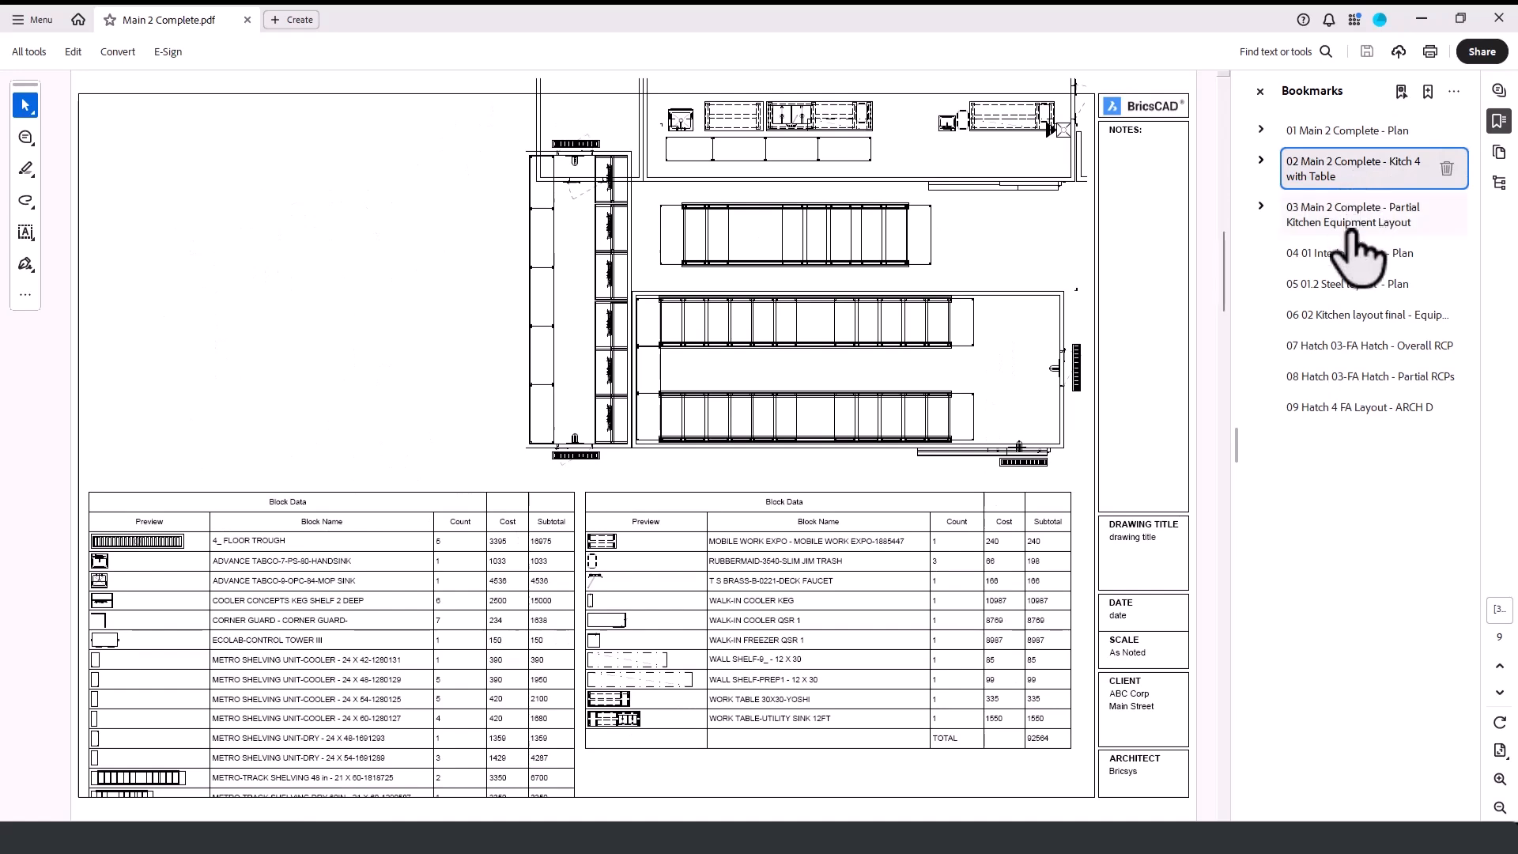
{"action": "left_click", "coordinate": [1354, 257]}
{"action": "left_click", "coordinate": [1352, 286]}
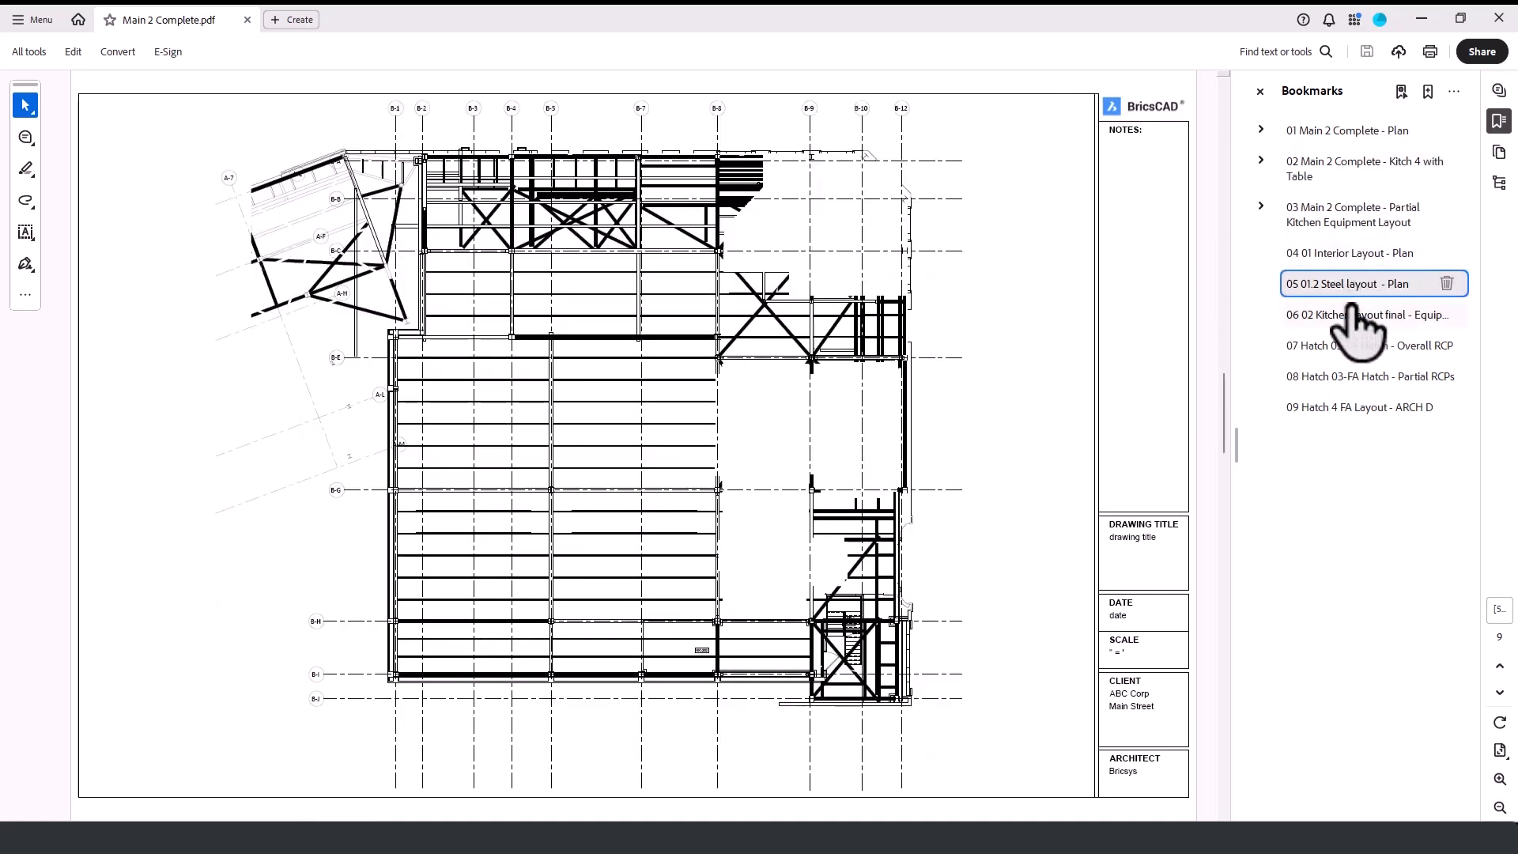
{"action": "left_click", "coordinate": [1347, 379]}
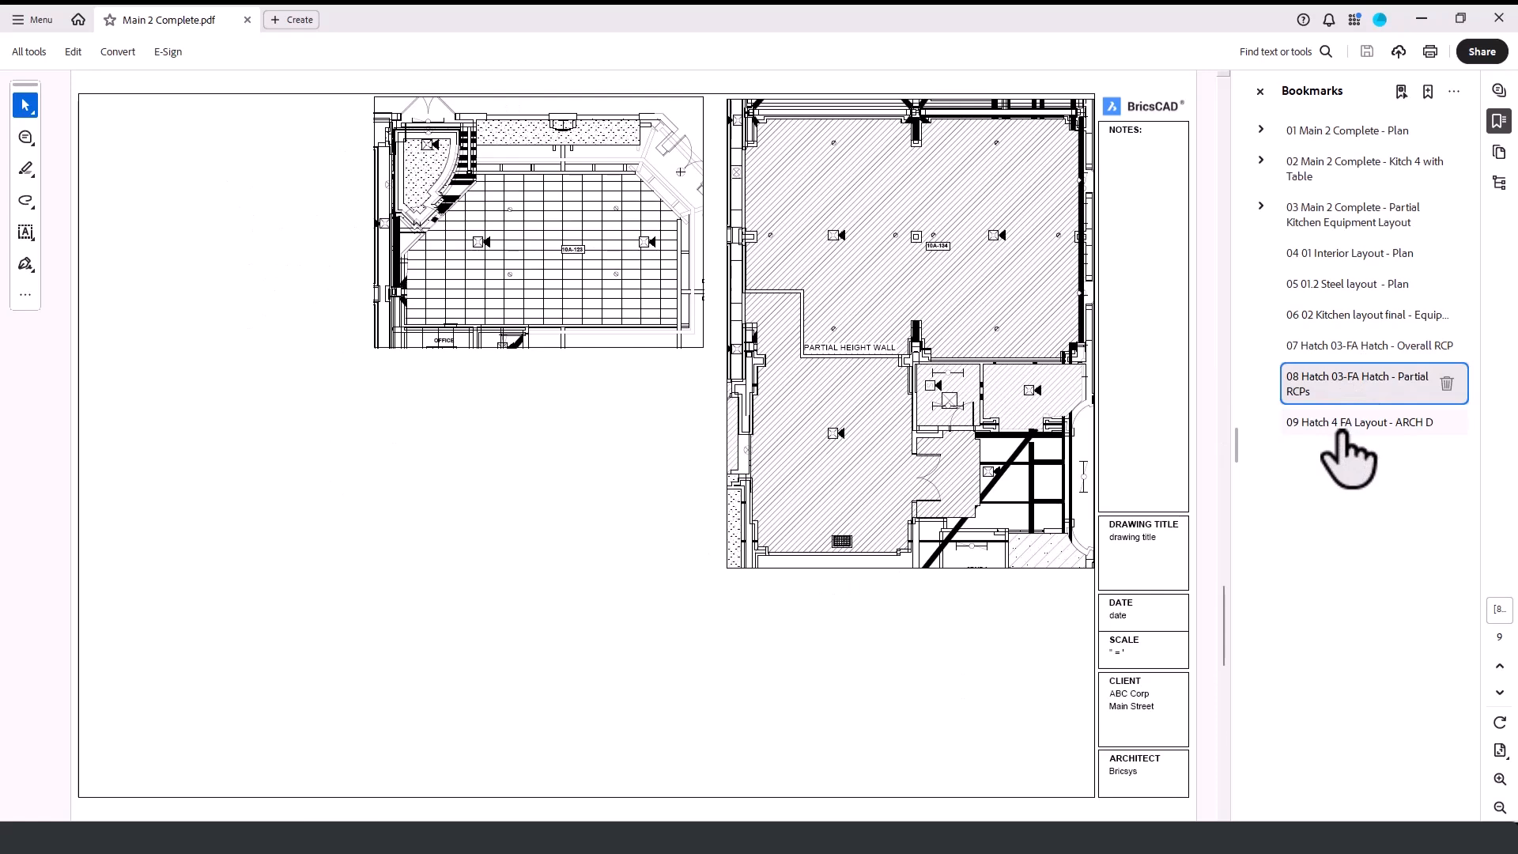
{"action": "left_click", "coordinate": [1346, 413]}
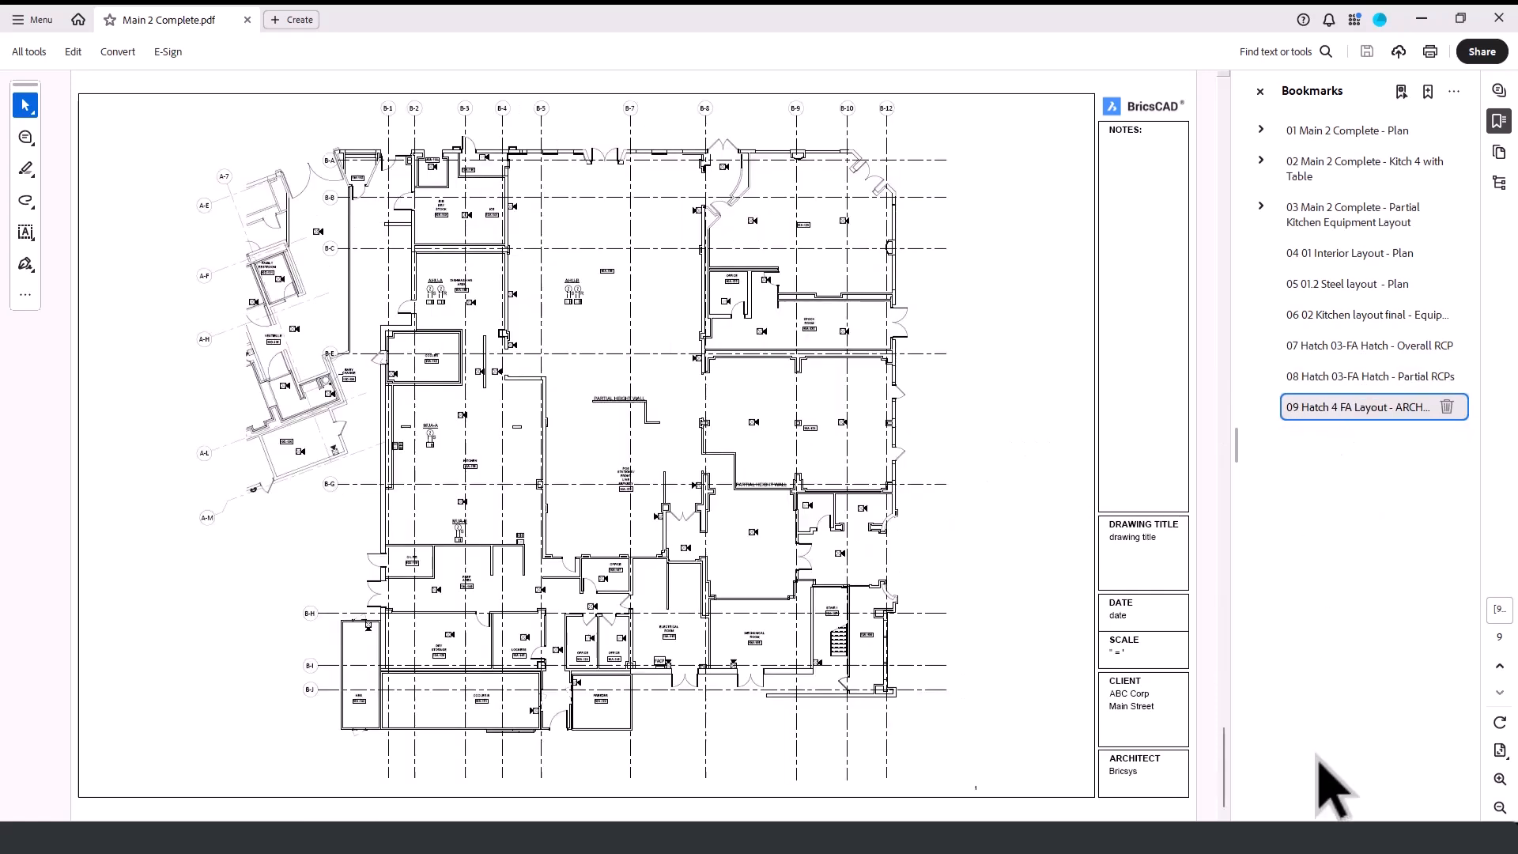